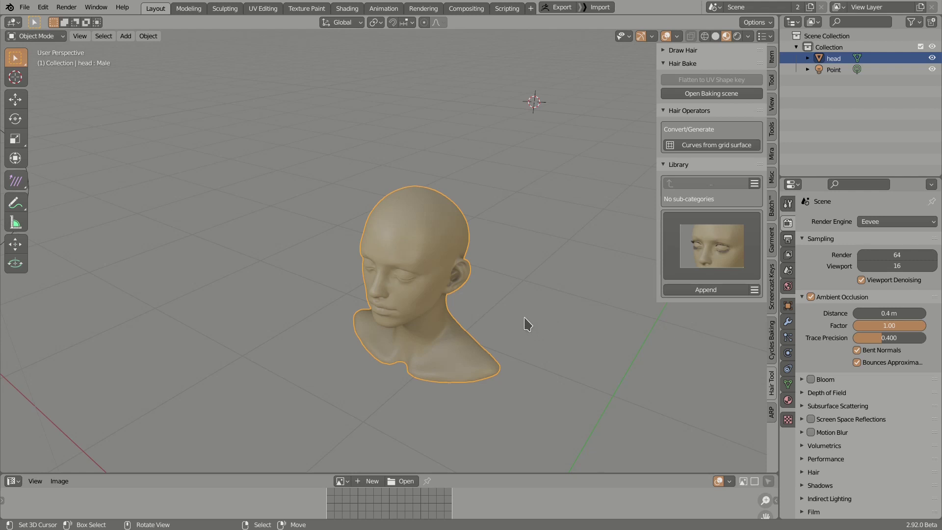
- Append the HairLong preset from the hair library onto the head and select its hair curves
{"action": "middle_click_drag", "start_coordinate": [493, 326], "coordinate": [525, 284]}
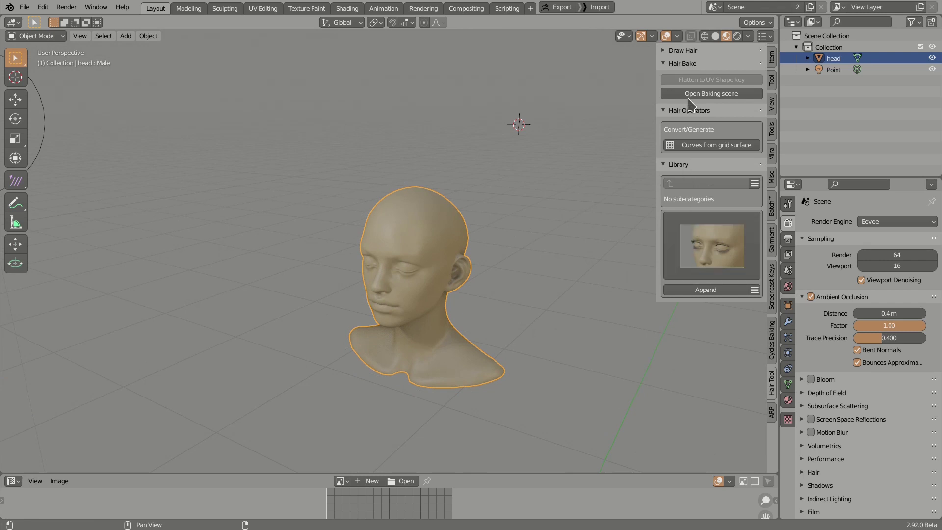
{"action": "left_click", "coordinate": [716, 264]}
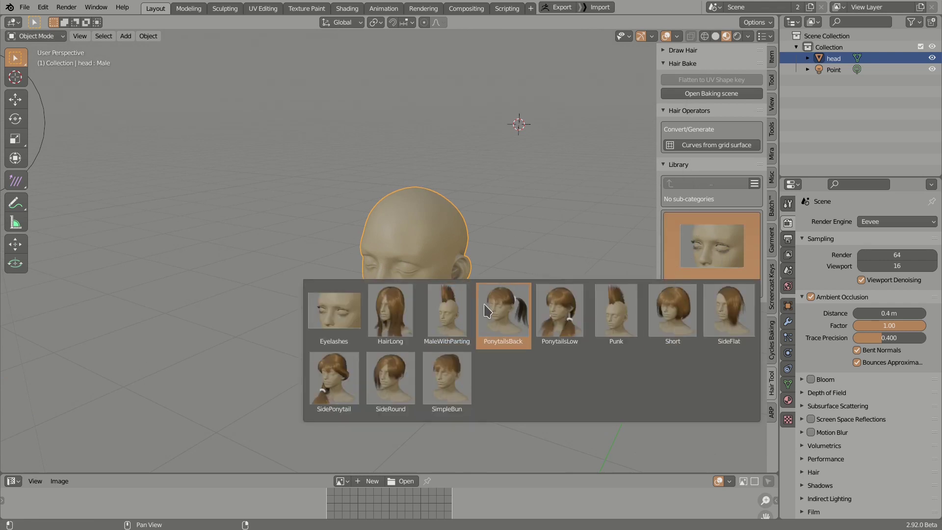
{"action": "left_click", "coordinate": [395, 322]}
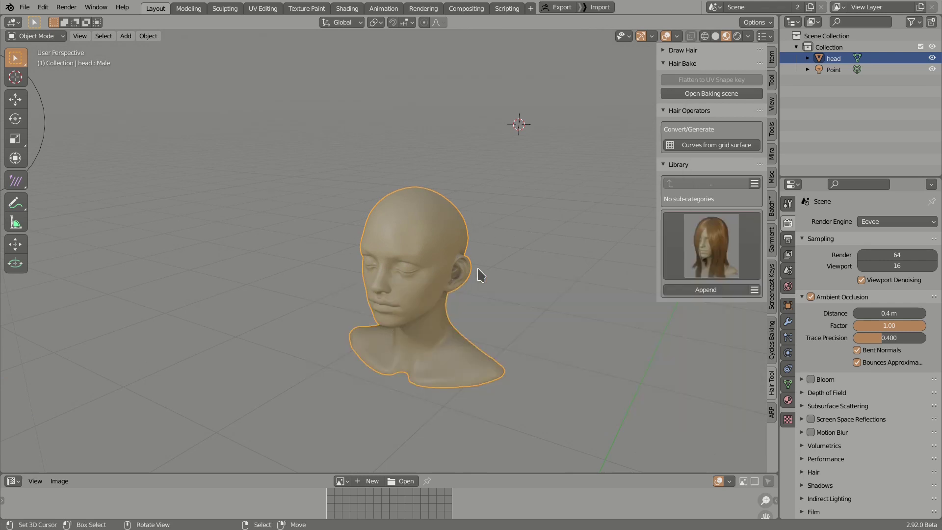
{"action": "left_click", "coordinate": [716, 292]}
{"action": "middle_click_drag", "start_coordinate": [414, 275], "coordinate": [448, 264]}
{"action": "left_click", "coordinate": [456, 308]}
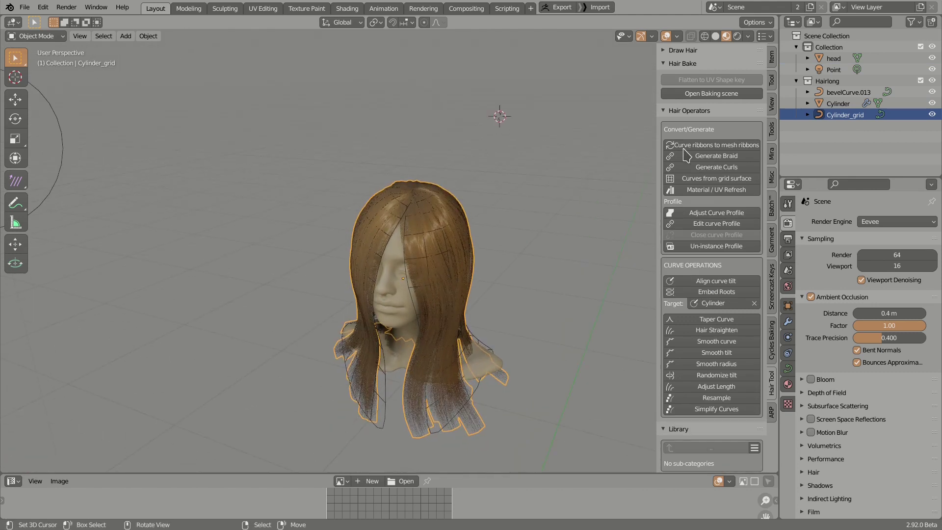
{"action": "left_click", "coordinate": [682, 110]}
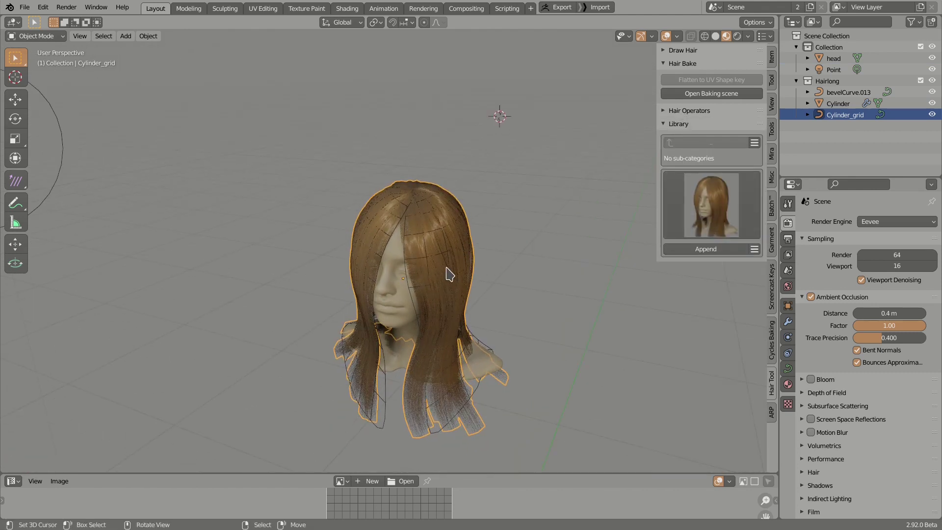
- Move the hair curves along the global X axis, about 0.2 m in the negative direction, off the head
{"action": "key", "text": "g"}
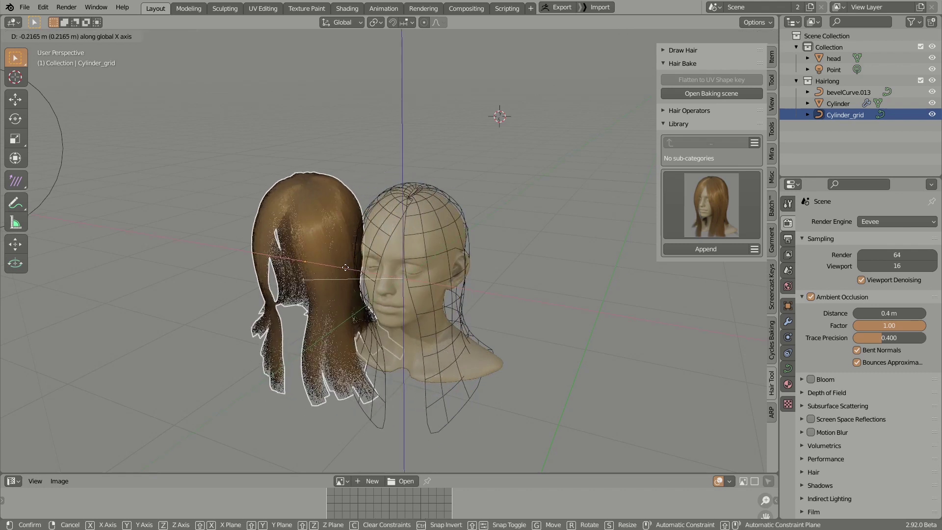
{"action": "left_click", "coordinate": [375, 299]}
{"action": "middle_click_drag", "start_coordinate": [472, 310], "coordinate": [324, 285]}
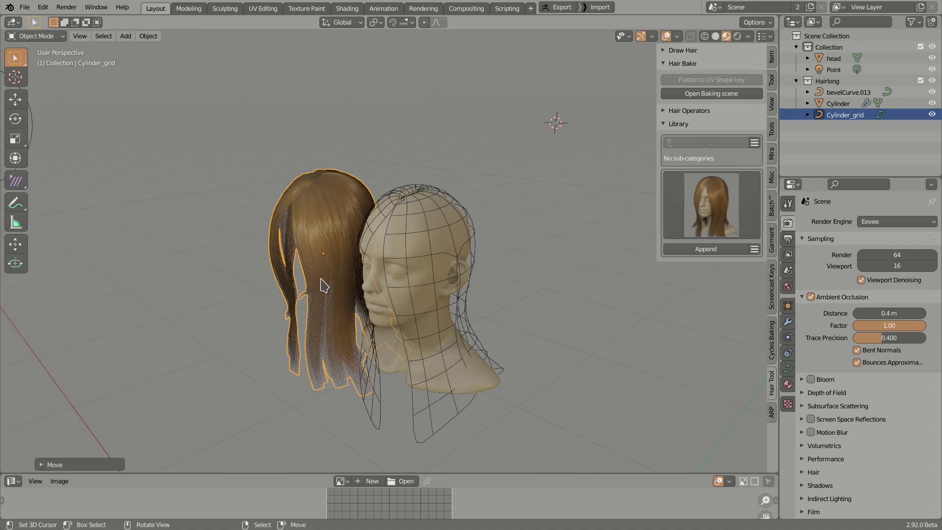
- Delete the hair curves beside the head, keeping the Cylinder guide mesh
{"action": "key", "text": "x"}
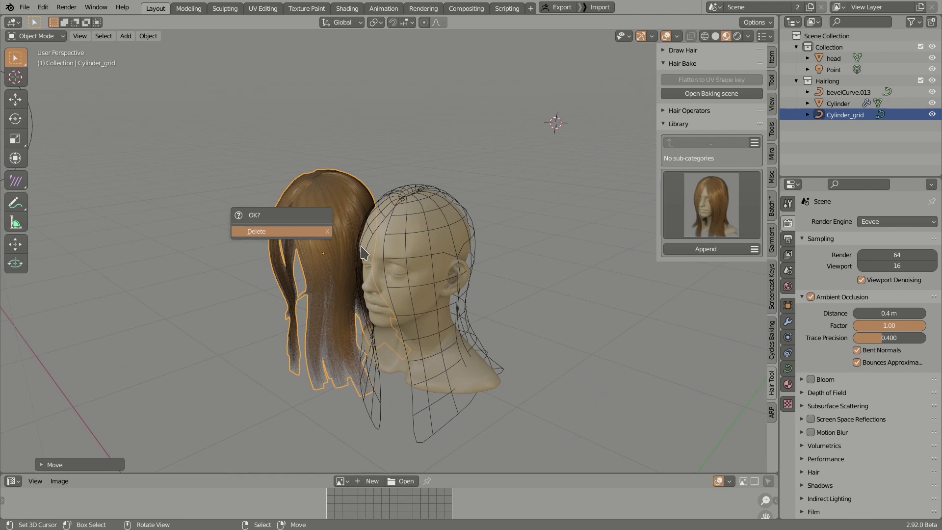
{"action": "middle_click_drag", "start_coordinate": [386, 267], "coordinate": [430, 264]}
{"action": "middle_click_drag", "start_coordinate": [403, 230], "coordinate": [430, 207]}
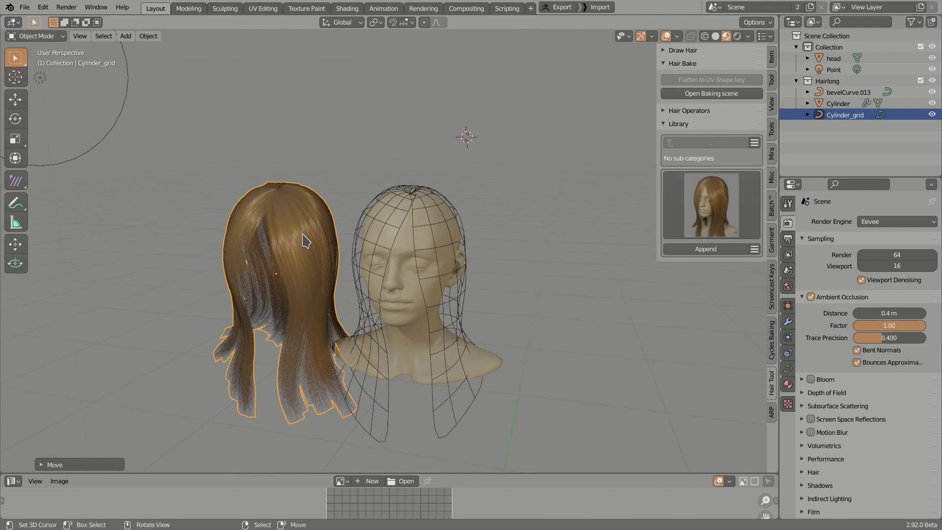
{"action": "middle_click_drag", "start_coordinate": [305, 214], "coordinate": [315, 216]}
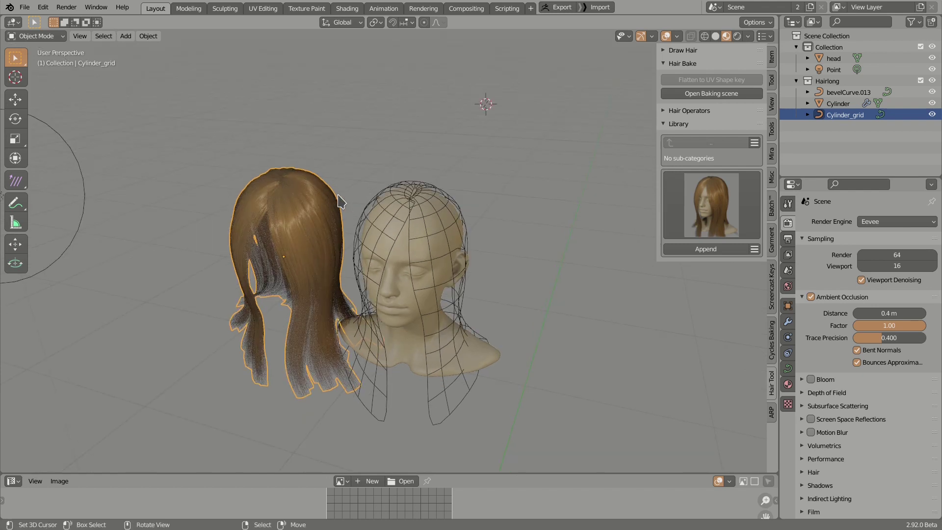
{"action": "key", "text": "x"}
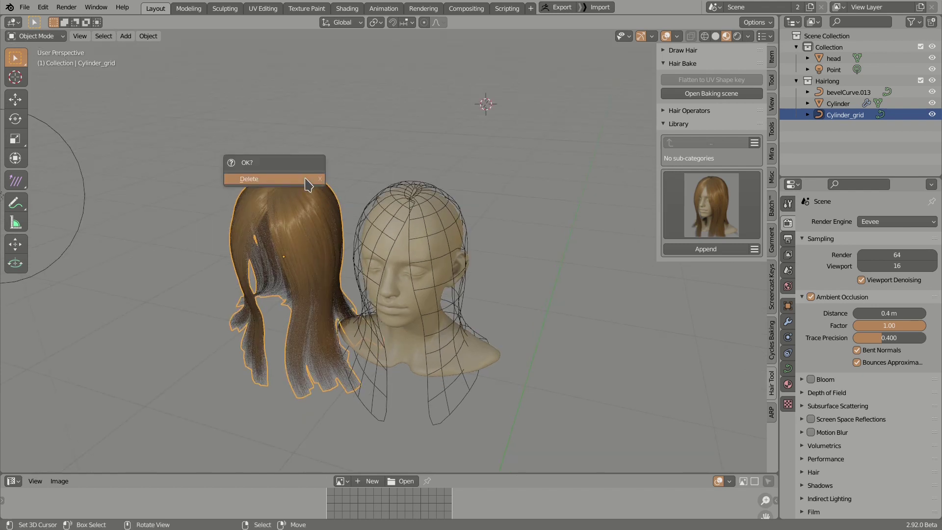
{"action": "key", "text": "Return"}
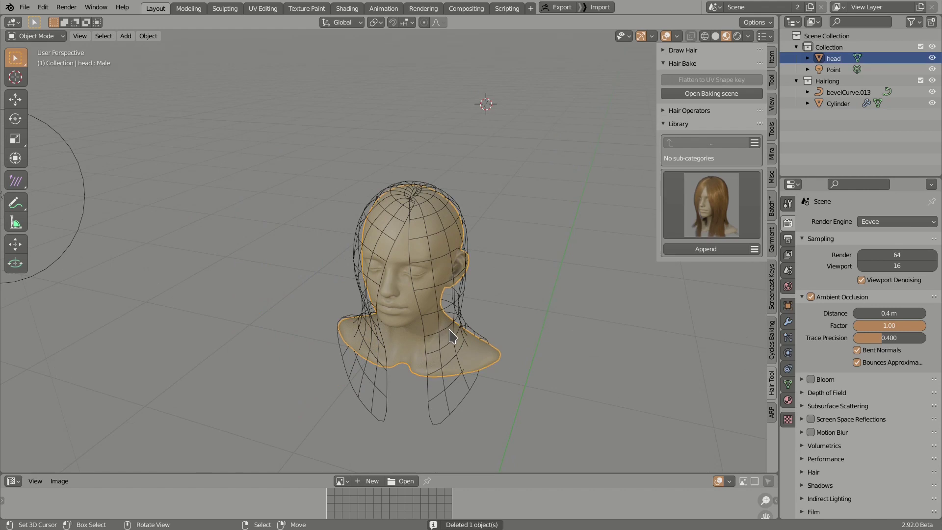
- Open the Cylinder guide mesh around the head for editing and select all its vertices
{"action": "left_click", "coordinate": [454, 316]}
{"action": "middle_click_drag", "start_coordinate": [454, 315], "coordinate": [459, 294]}
{"action": "key", "text": "Tab"}
{"action": "key", "text": "a"}
{"action": "scroll", "coordinate": [441, 285], "scroll_direction": "down", "scroll_amount": 3}
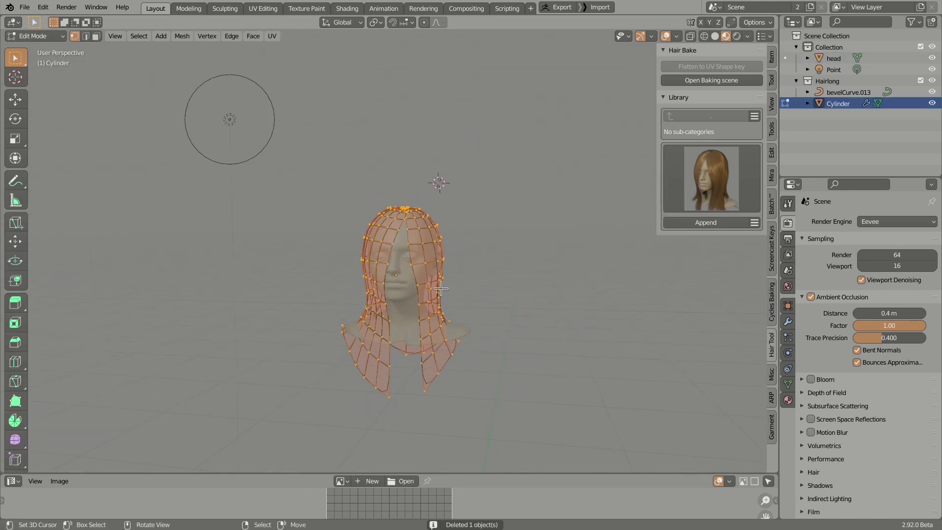
- Deform the guide mesh so its lower strands sweep to one side of the head, and return to Object Mode
{"action": "key", "text": "ctrl+d"}
{"action": "left_click_drag", "start_coordinate": [395, 261], "coordinate": [388, 353]}
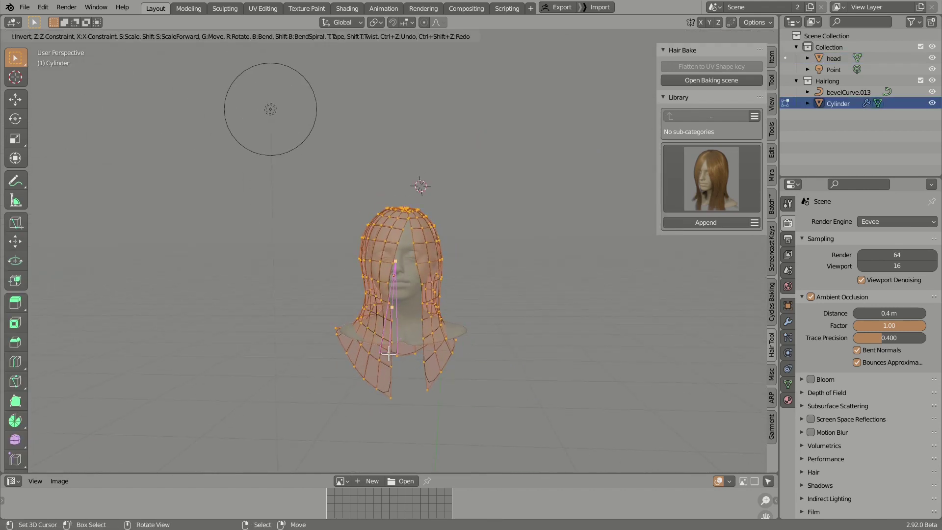
{"action": "key", "text": "g"}
{"action": "key", "text": "Escape"}
{"action": "key", "text": "d"}
{"action": "left_click_drag", "start_coordinate": [399, 263], "coordinate": [404, 350]}
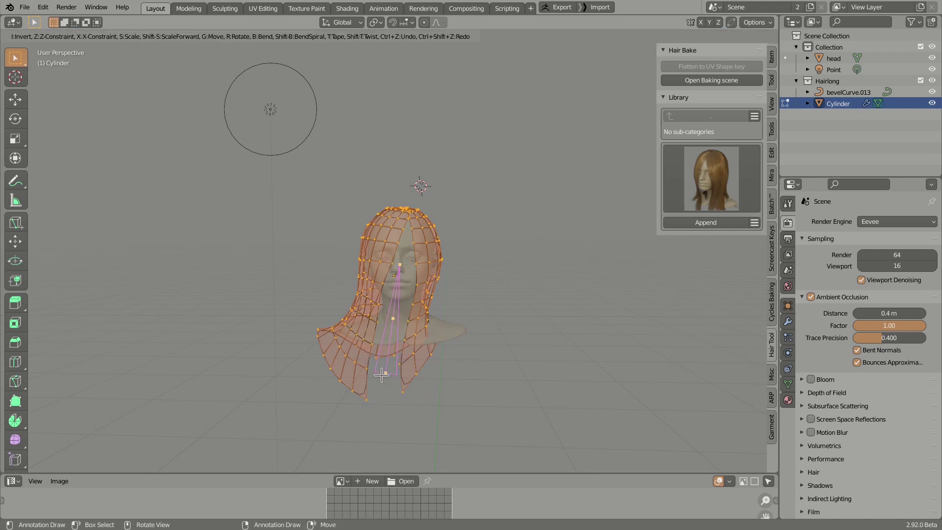
{"action": "key", "text": "r"}
{"action": "left_click", "coordinate": [357, 365]}
{"action": "key", "text": "Escape"}
{"action": "key", "text": "Tab"}
- Generate new hair curves from the grid surface of the reshaped Cylinder mesh
{"action": "middle_click_drag", "start_coordinate": [428, 266], "coordinate": [408, 279]}
{"action": "scroll", "coordinate": [407, 279], "scroll_direction": "up", "scroll_amount": 3}
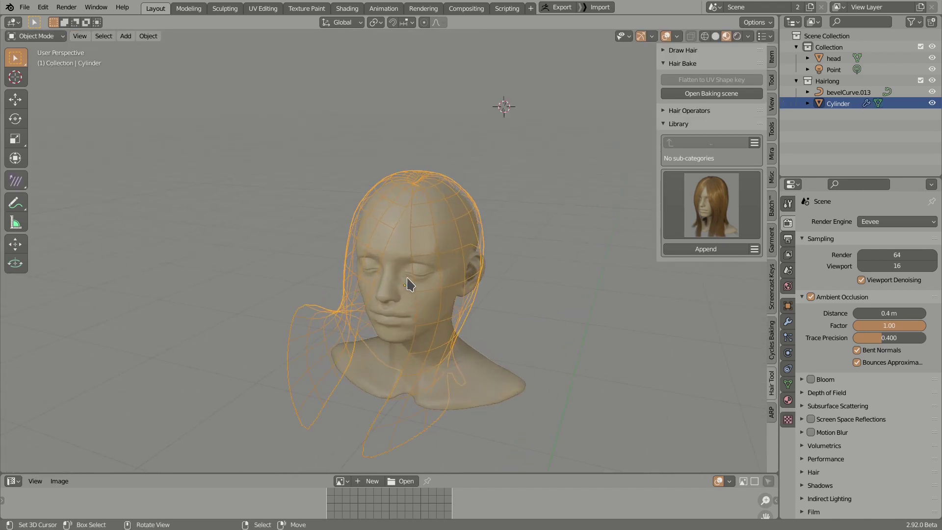
{"action": "key", "text": "ctrl+shift+h"}
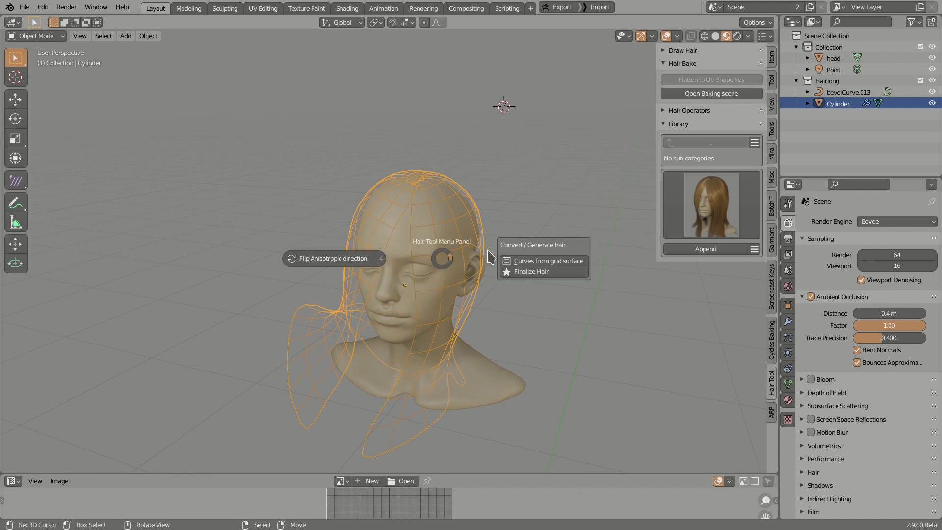
{"action": "left_click", "coordinate": [528, 261]}
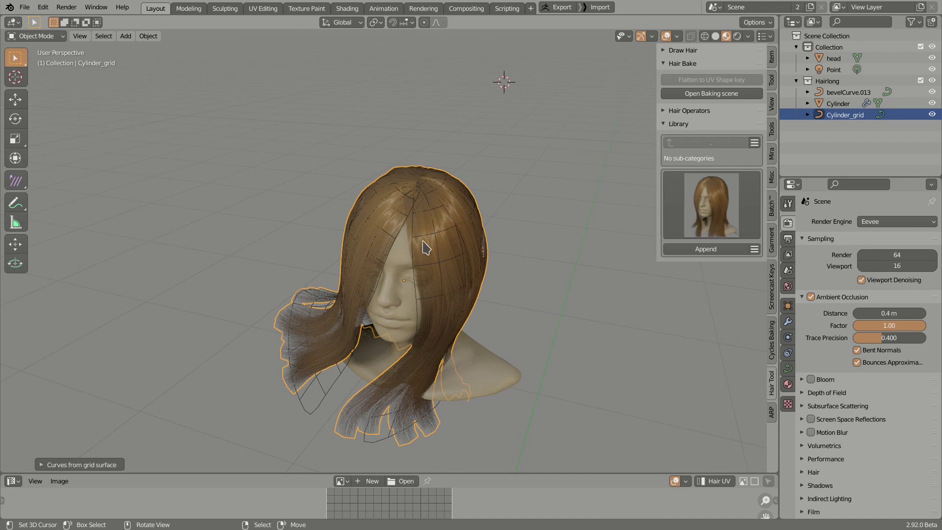
{"action": "middle_click_drag", "start_coordinate": [425, 248], "coordinate": [417, 271]}
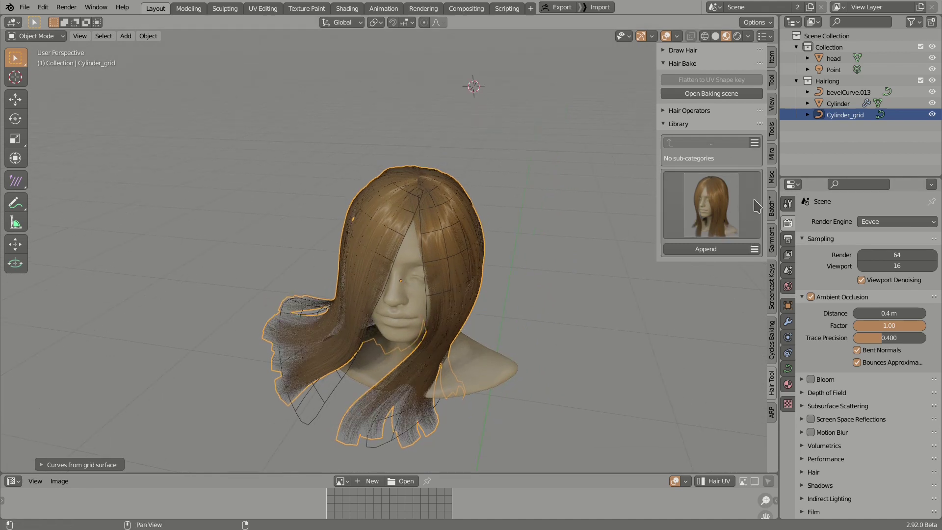
- Create a new hair library category folder named "short"
{"action": "left_click", "coordinate": [754, 249]}
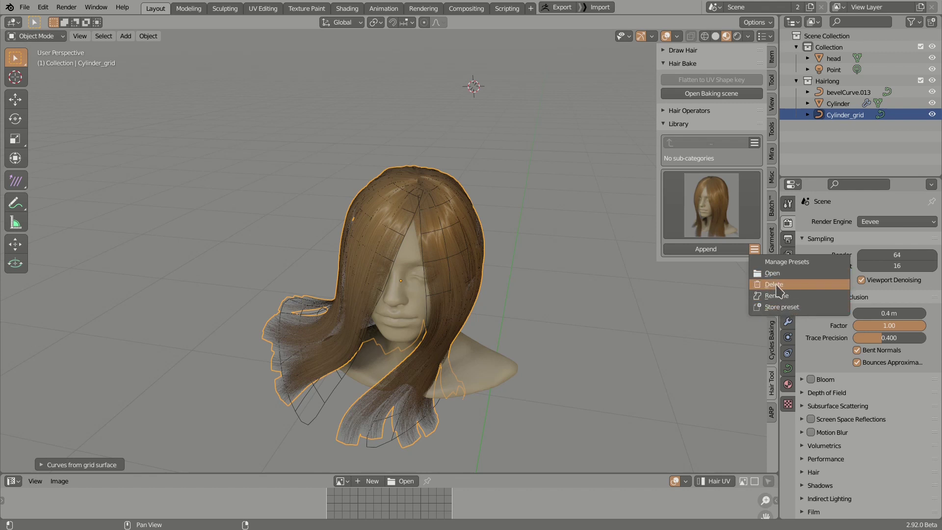
{"action": "left_click", "coordinate": [754, 143]}
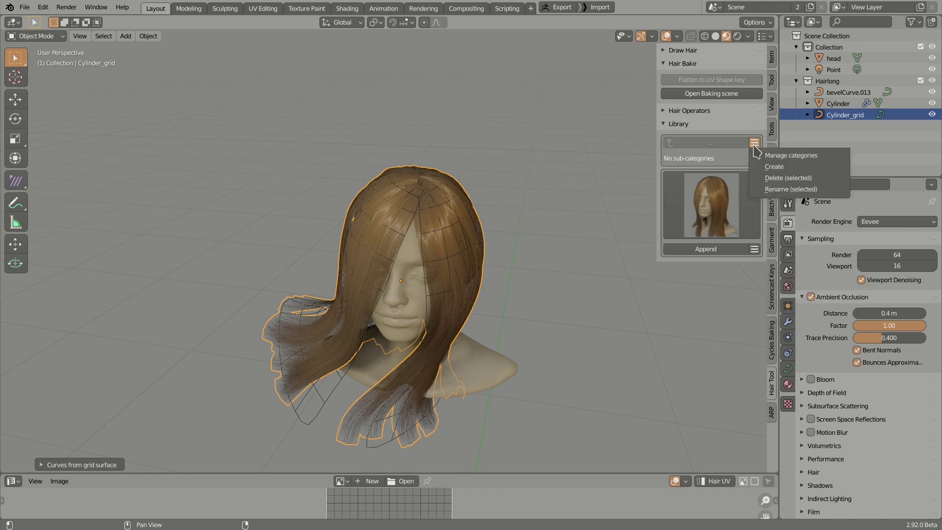
{"action": "left_click", "coordinate": [772, 168]}
{"action": "left_click", "coordinate": [750, 202]}
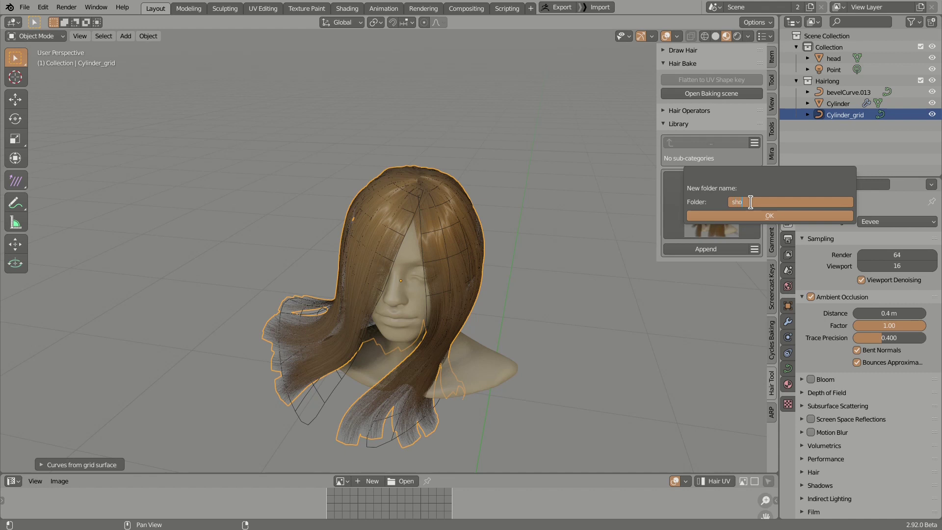
{"action": "key", "text": "Return"}
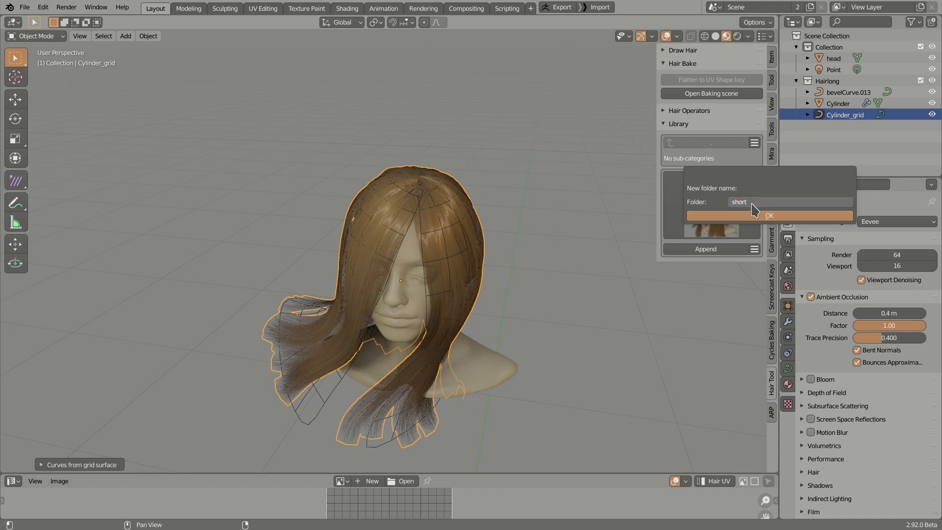
{"action": "left_click", "coordinate": [754, 211]}
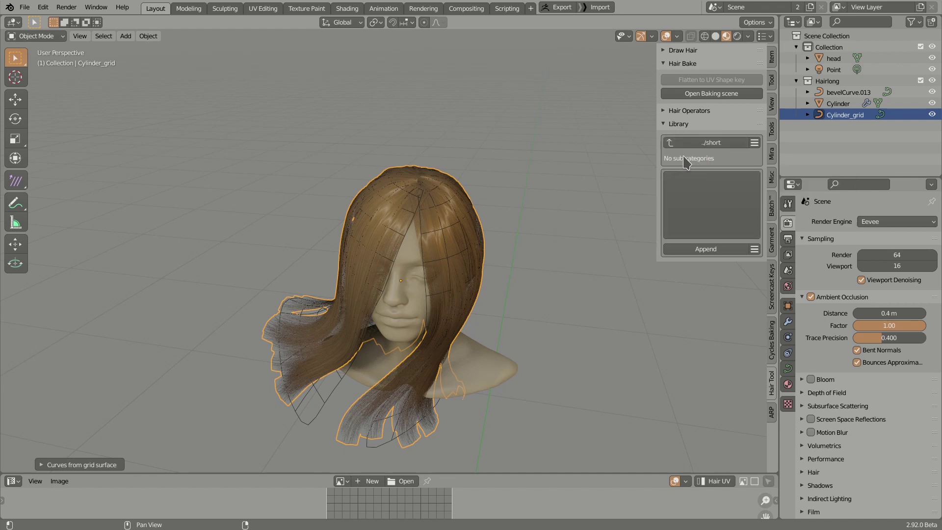
- Go back to the parent library category and delete the "short" category
{"action": "left_click", "coordinate": [670, 142]}
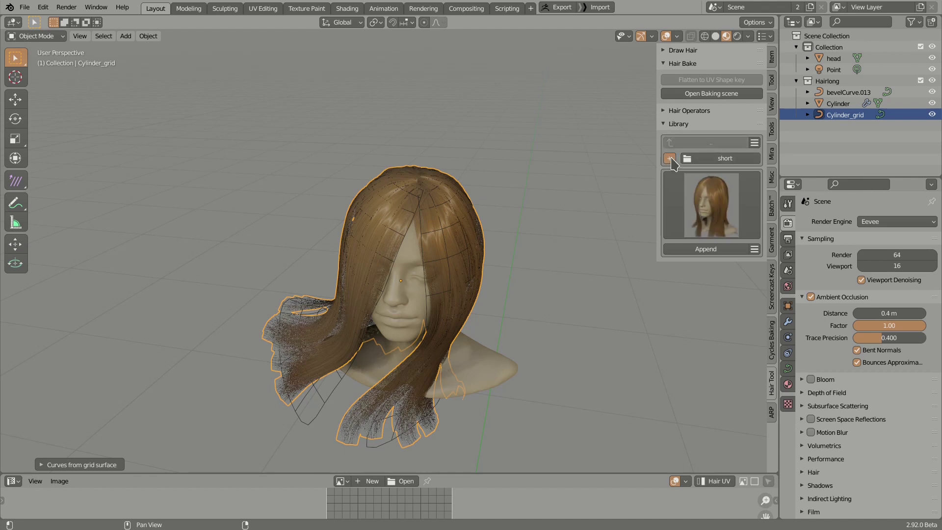
{"action": "left_click", "coordinate": [752, 145]}
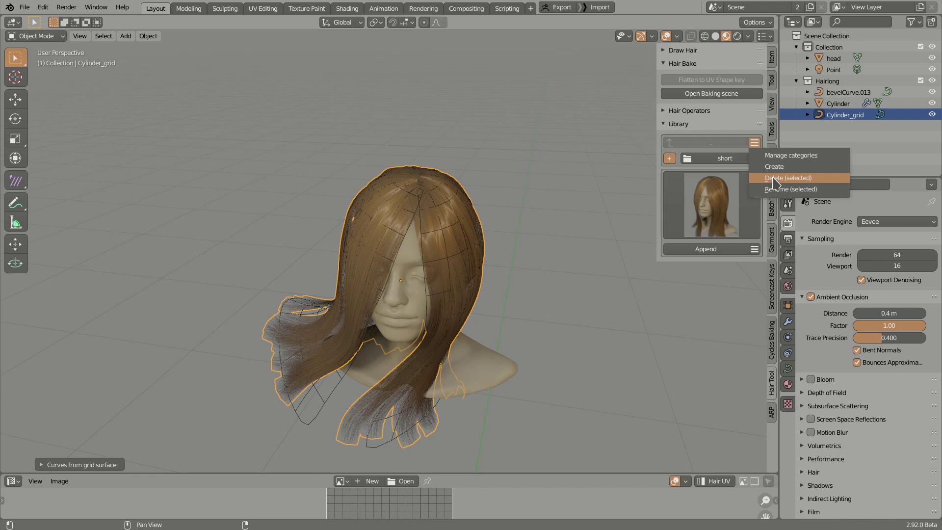
{"action": "left_click", "coordinate": [774, 177]}
{"action": "left_click", "coordinate": [774, 230]}
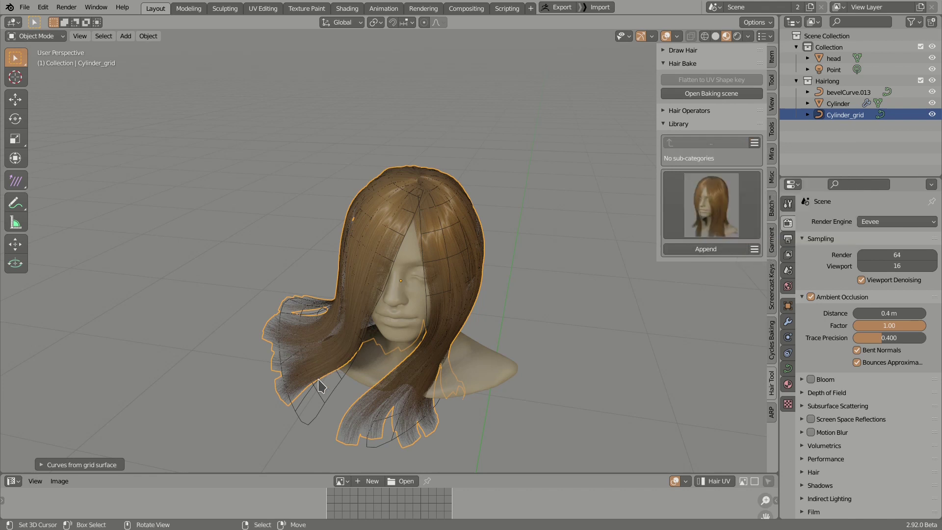
{"action": "middle_click_drag", "start_coordinate": [360, 320], "coordinate": [358, 327]}
{"action": "right_click", "coordinate": [316, 337]}
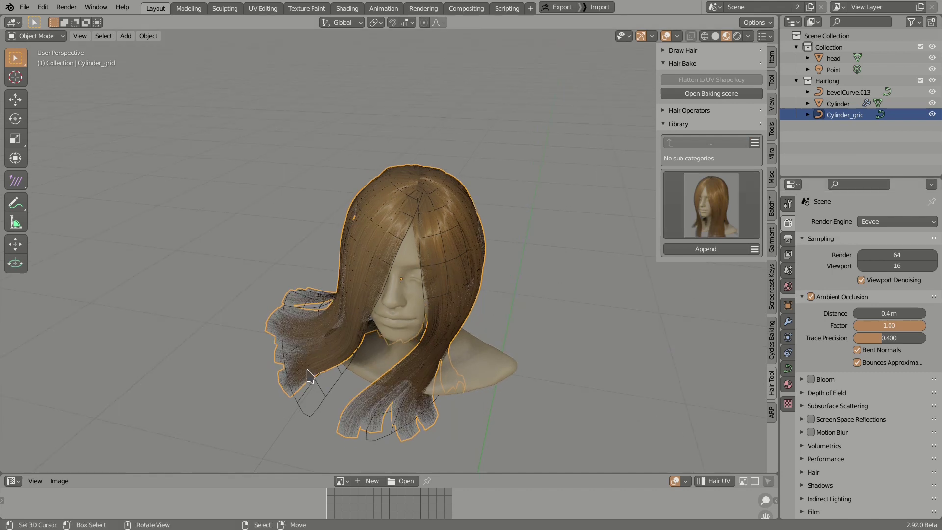
{"action": "left_click", "coordinate": [317, 385]}
{"action": "key", "text": "g"}
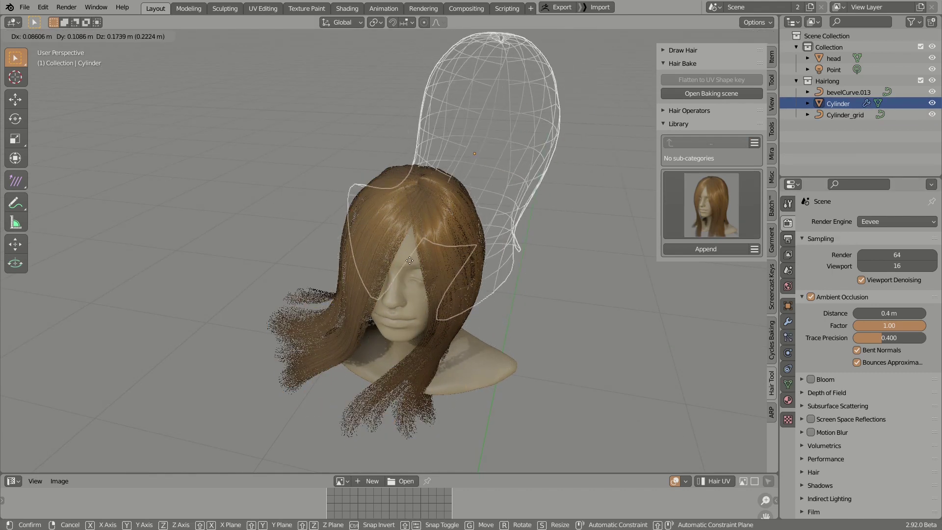
{"action": "right_click", "coordinate": [368, 305]}
{"action": "left_click", "coordinate": [310, 352]}
{"action": "key", "text": "g"}
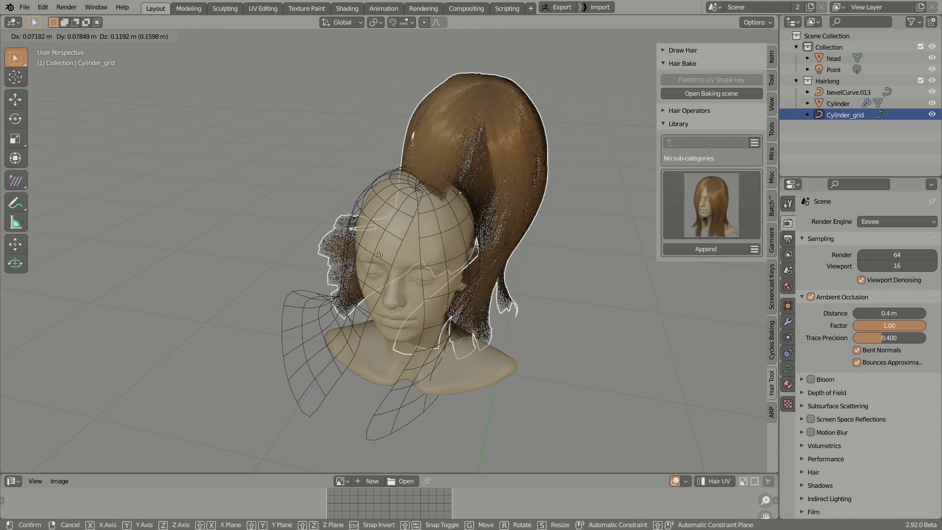
{"action": "left_click", "coordinate": [301, 336]}
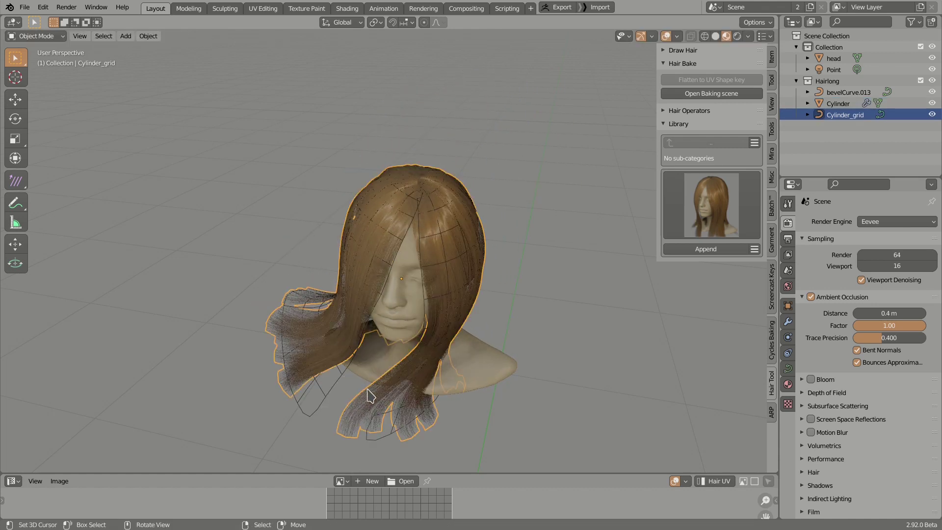
- Try to store the Cylinder guide mesh and its hair as a preset named "Merged", framing the head for its thumbnail
{"action": "left_click", "coordinate": [329, 391], "text": "shift"}
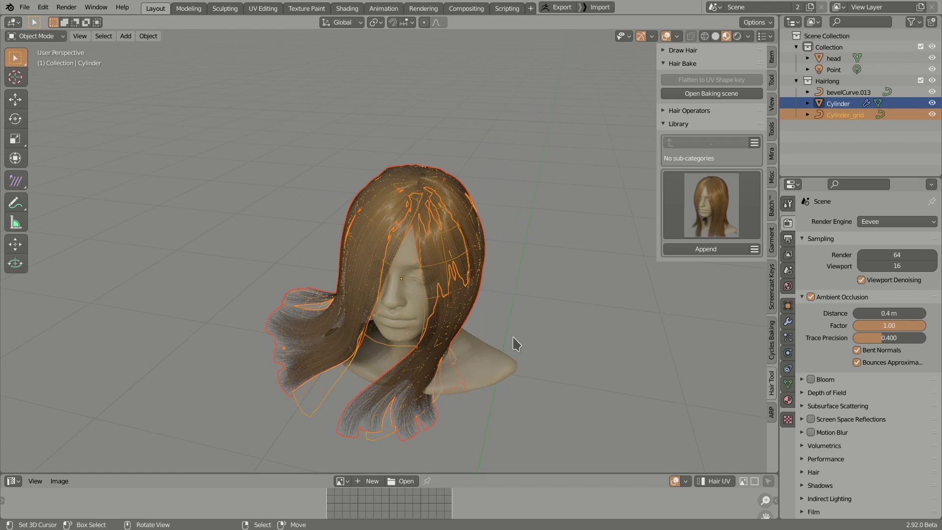
{"action": "left_click", "coordinate": [755, 250]}
{"action": "left_click", "coordinate": [768, 315]}
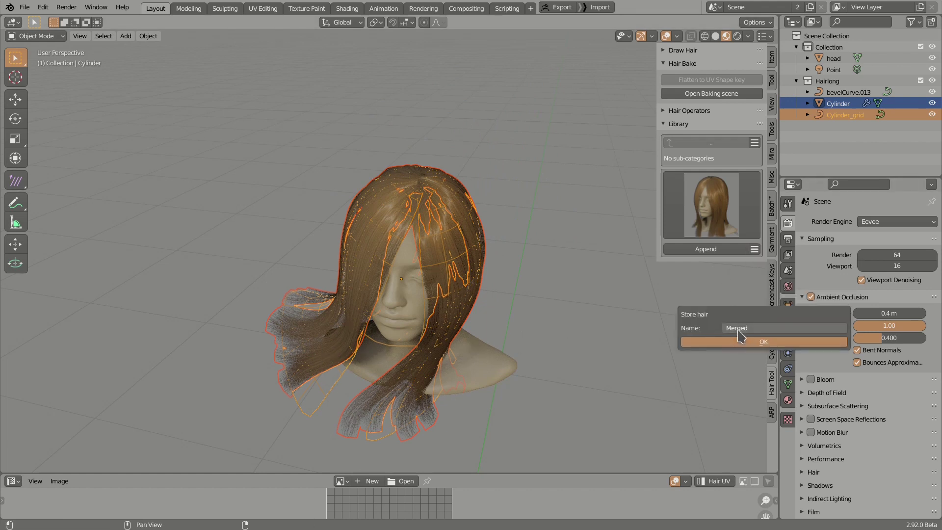
{"action": "left_click", "coordinate": [743, 329]}
{"action": "key", "text": "Return"}
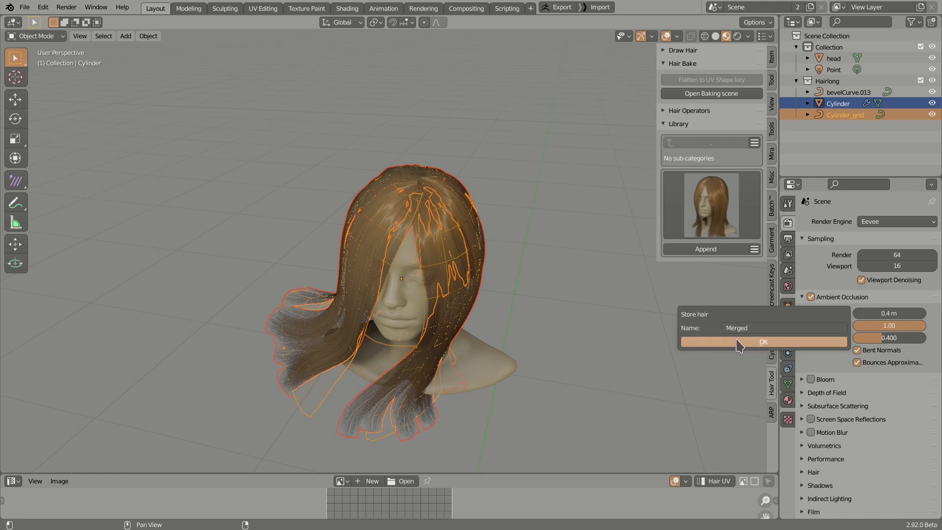
{"action": "left_click", "coordinate": [744, 341]}
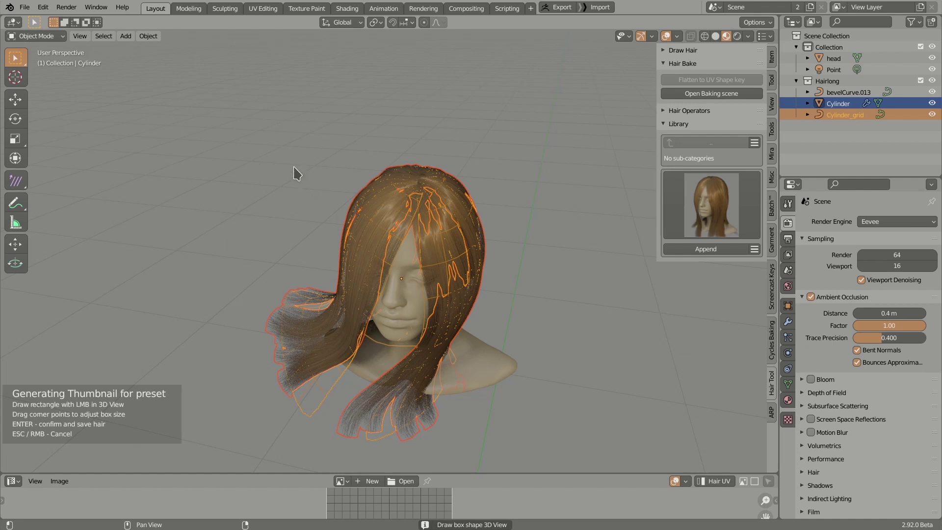
{"action": "left_click_drag", "start_coordinate": [258, 161], "coordinate": [512, 425]}
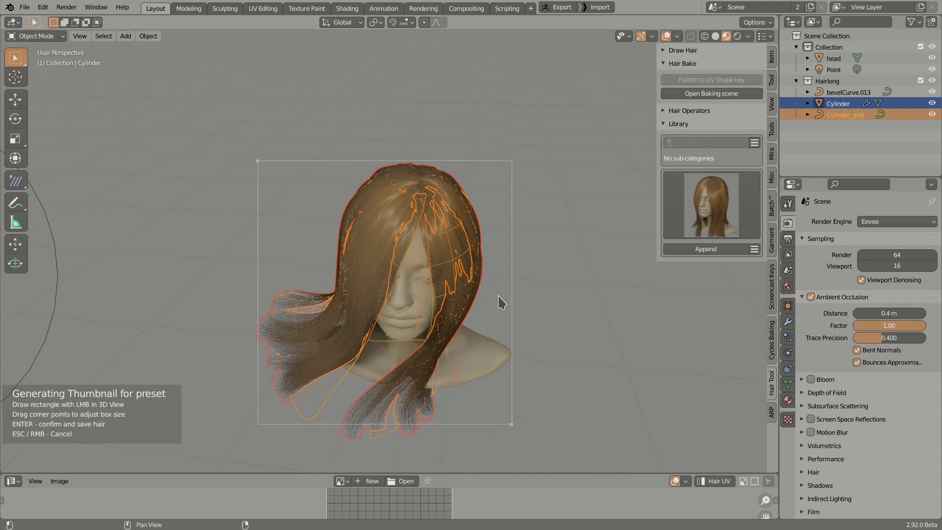
{"action": "key", "text": "Escape"}
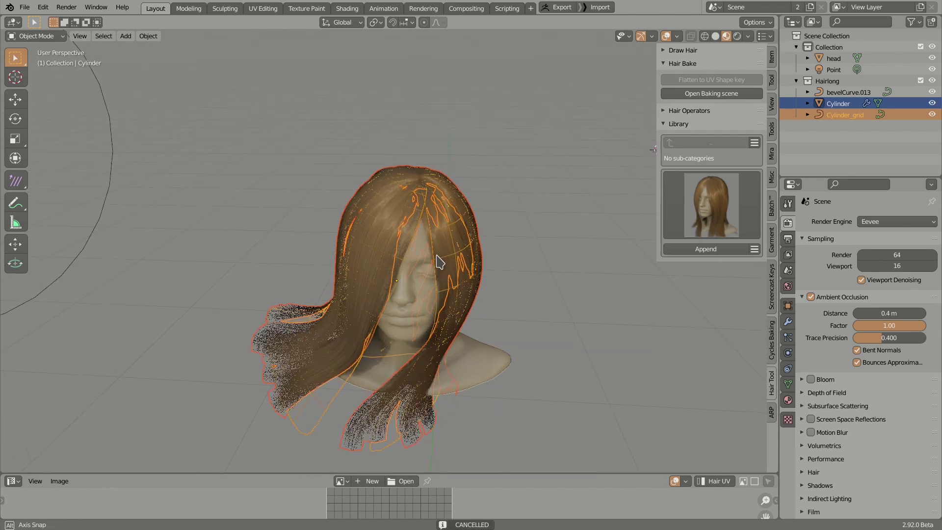
{"action": "key", "text": "ctrl"}
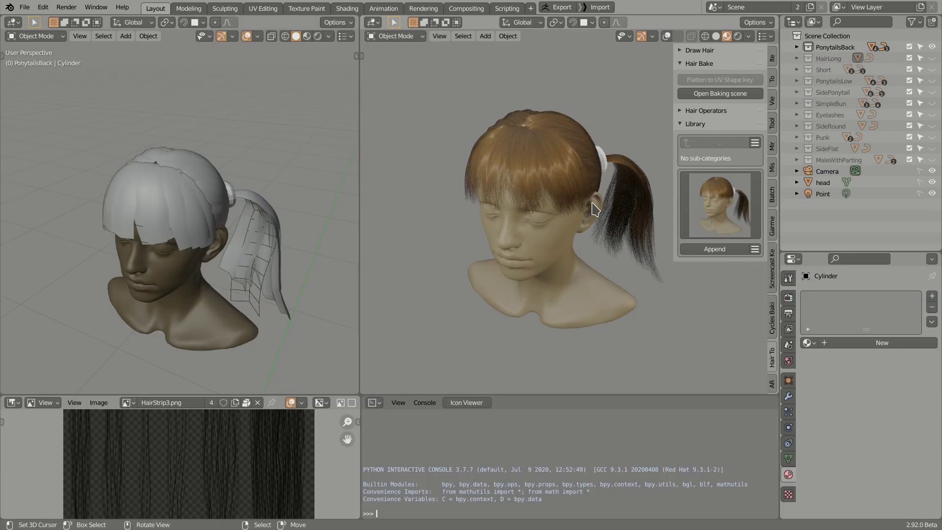
- View the HairLong, Short and PonytailsLow hairstyle collections, showing only one at a time
{"action": "middle_click_drag", "start_coordinate": [517, 228], "coordinate": [556, 198]}
{"action": "key", "text": "2"}
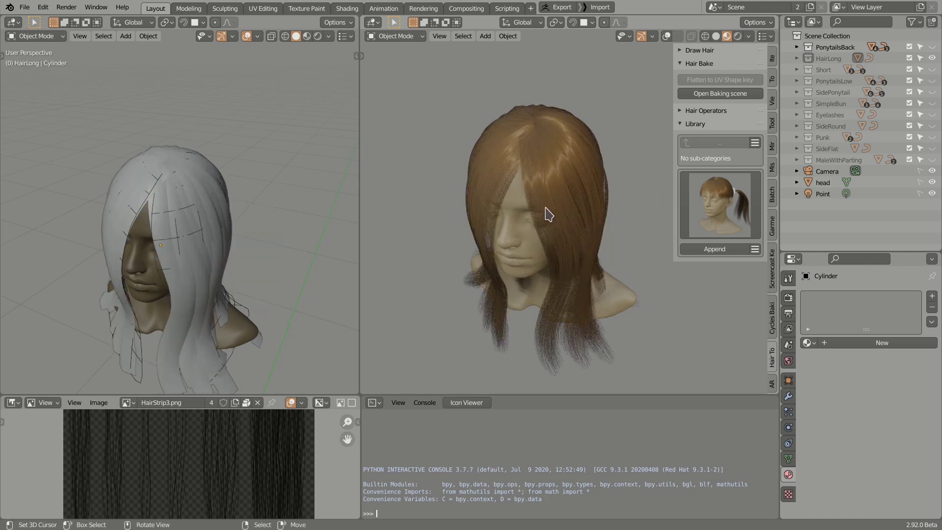
{"action": "key", "text": "3"}
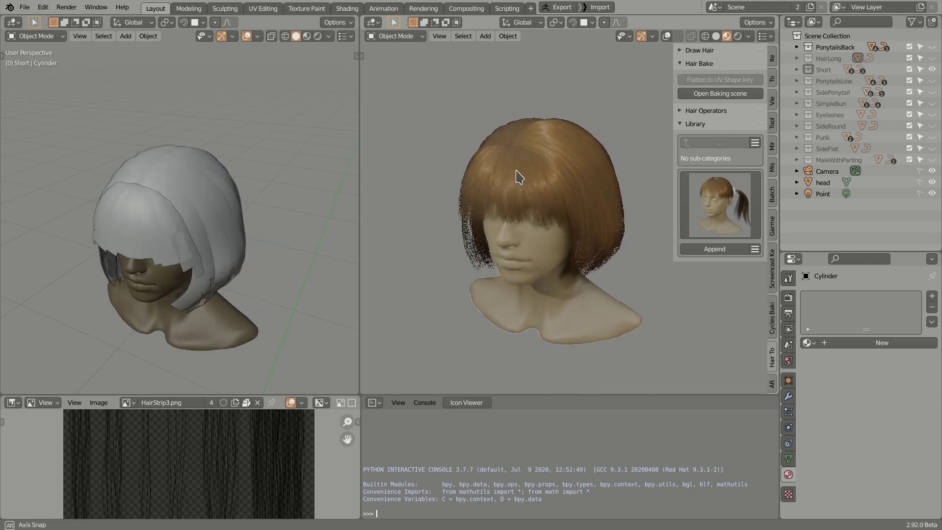
{"action": "key", "text": "4"}
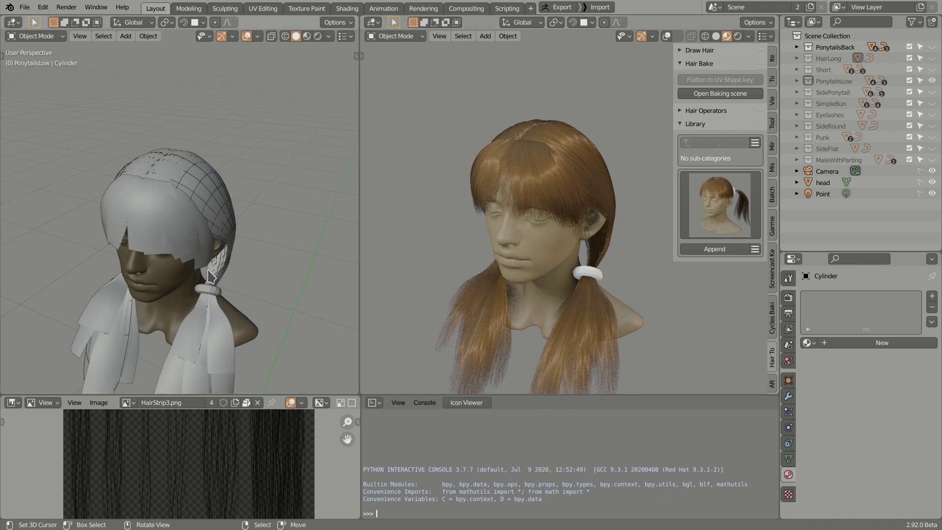
- Try to move the scalp guide mesh of the PonytailsLow hairstyle and the hair generated from it
{"action": "middle_click_drag", "start_coordinate": [212, 272], "coordinate": [178, 270]}
{"action": "right_click", "coordinate": [225, 191]}
{"action": "mouse_move", "coordinate": [229, 193]}
{"action": "middle_mouse_down"}
{"action": "mouse_move", "coordinate": [216, 200]}
{"action": "mouse_move", "coordinate": [229, 193]}
{"action": "middle_mouse_up"}
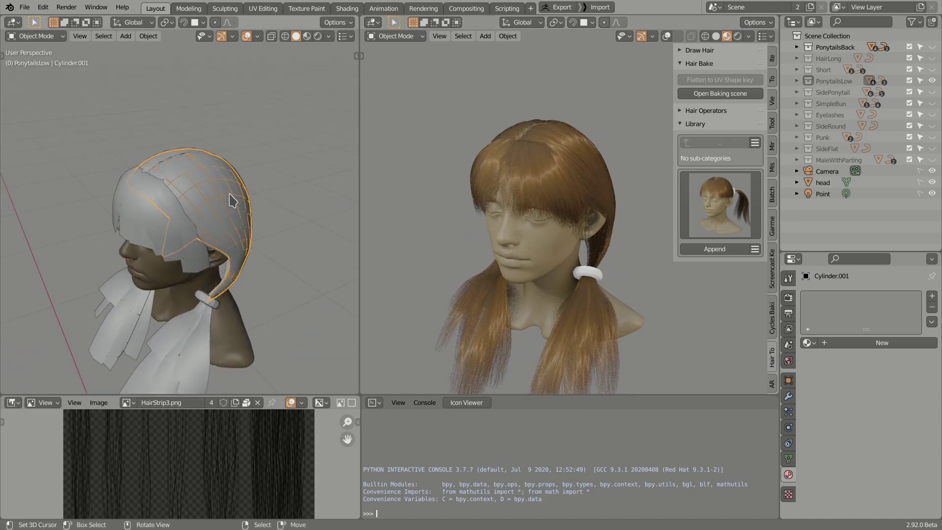
{"action": "key", "text": "g"}
{"action": "right_click", "coordinate": [262, 164]}
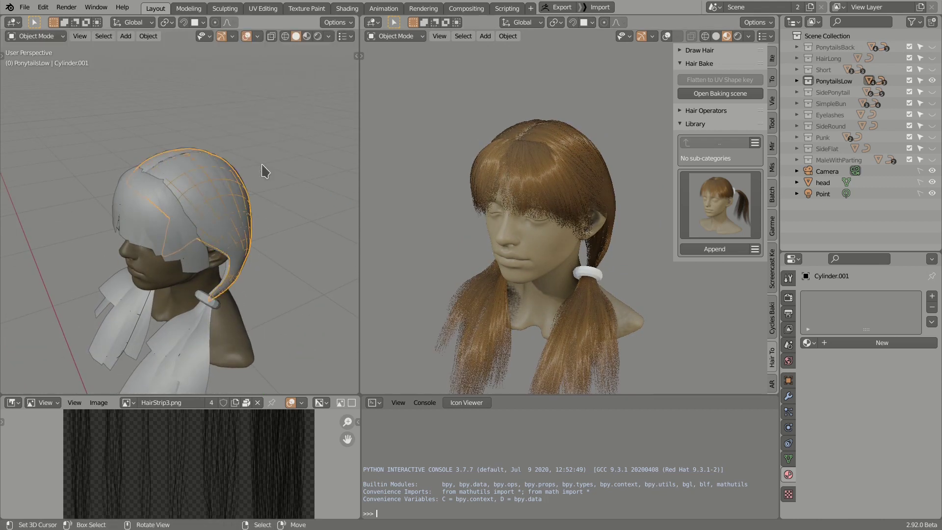
{"action": "left_click", "coordinate": [244, 256]}
{"action": "key", "text": "g"}
{"action": "right_click", "coordinate": [253, 228]}
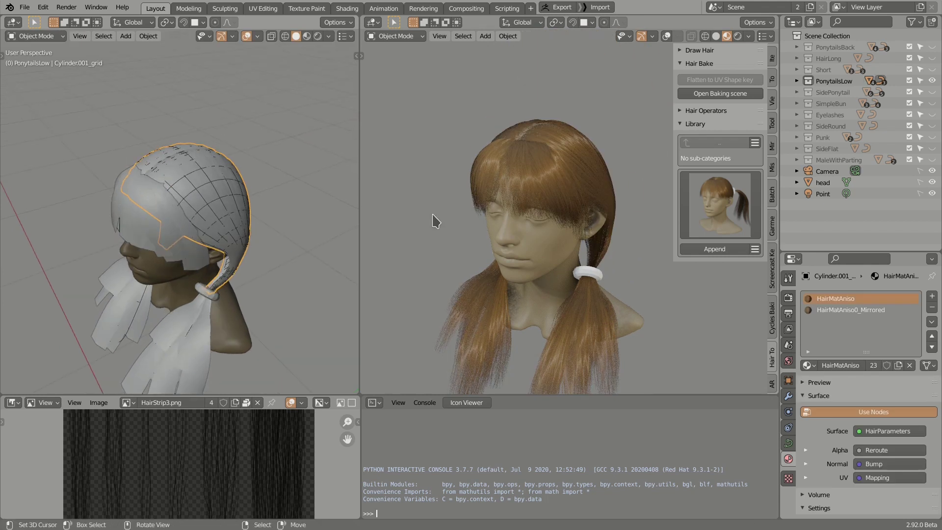
- View the SidePonytail, SimpleBun and Eyelashes collections, showing only one at a time
{"action": "key", "text": "5"}
{"action": "key", "text": "6"}
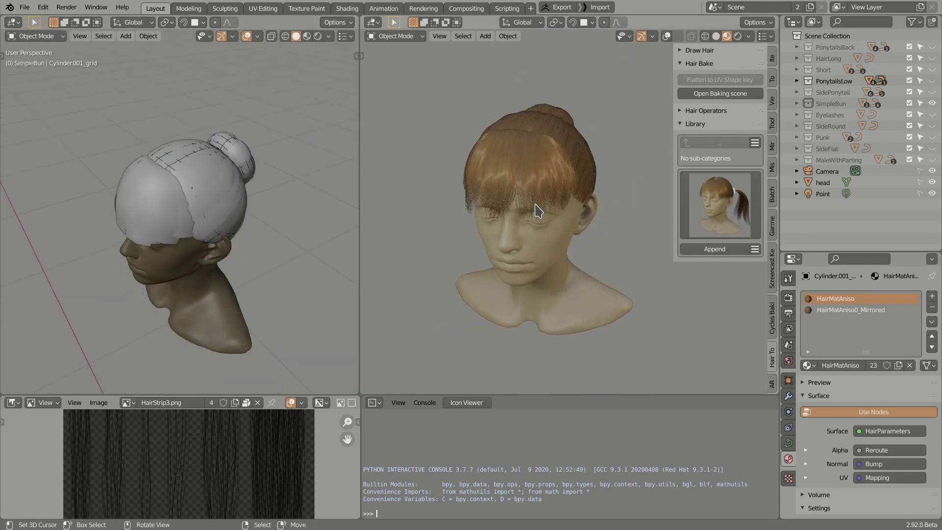
{"action": "middle_click_drag", "start_coordinate": [543, 210], "coordinate": [545, 251]}
{"action": "key", "text": "7"}
- Try to move the eyelashes_grid guide mesh and the lash curves generated from it
{"action": "scroll", "coordinate": [506, 250], "scroll_direction": "up", "scroll_amount": 5}
{"action": "scroll", "coordinate": [502, 245], "scroll_direction": "up", "scroll_amount": 2}
{"action": "scroll", "coordinate": [548, 237], "scroll_direction": "up", "scroll_amount": 3}
{"action": "middle_click_drag", "start_coordinate": [175, 272], "coordinate": [240, 226]}
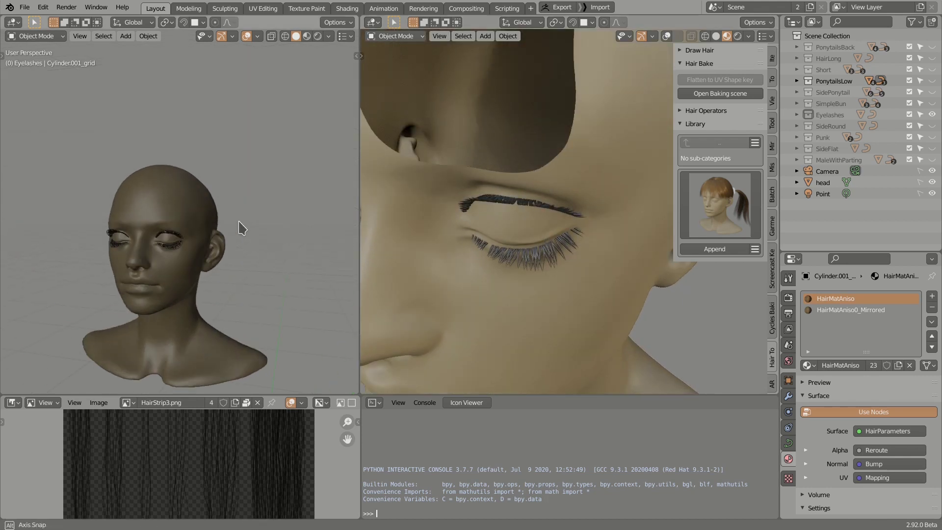
{"action": "scroll", "coordinate": [219, 233], "scroll_direction": "up", "scroll_amount": 4}
{"action": "middle_click_drag", "start_coordinate": [185, 252], "coordinate": [210, 241], "text": "shift"}
{"action": "scroll", "coordinate": [194, 195], "scroll_direction": "up", "scroll_amount": 2}
{"action": "scroll", "coordinate": [195, 266], "scroll_direction": "up", "scroll_amount": 2}
{"action": "left_click", "coordinate": [206, 265]}
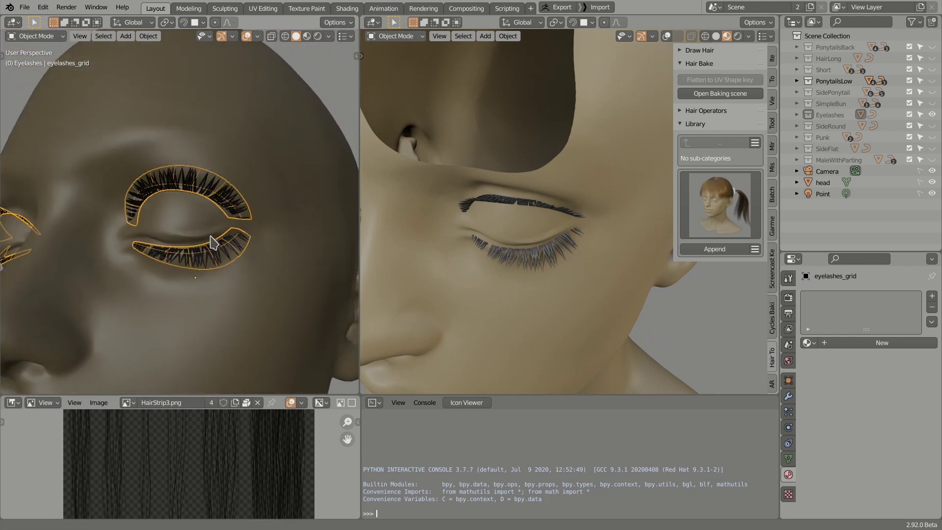
{"action": "key", "text": "Tab"}
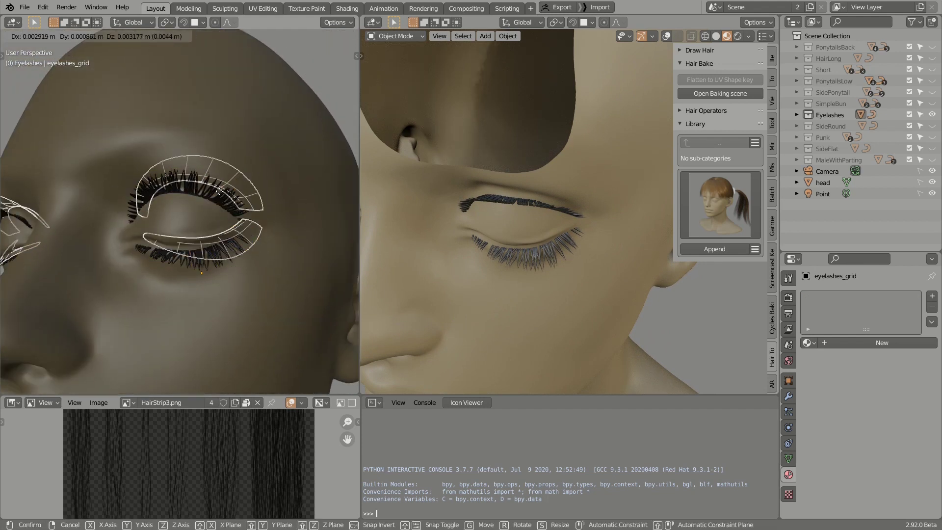
{"action": "key", "text": "Tab"}
{"action": "right_click", "coordinate": [210, 189]}
{"action": "key", "text": "g"}
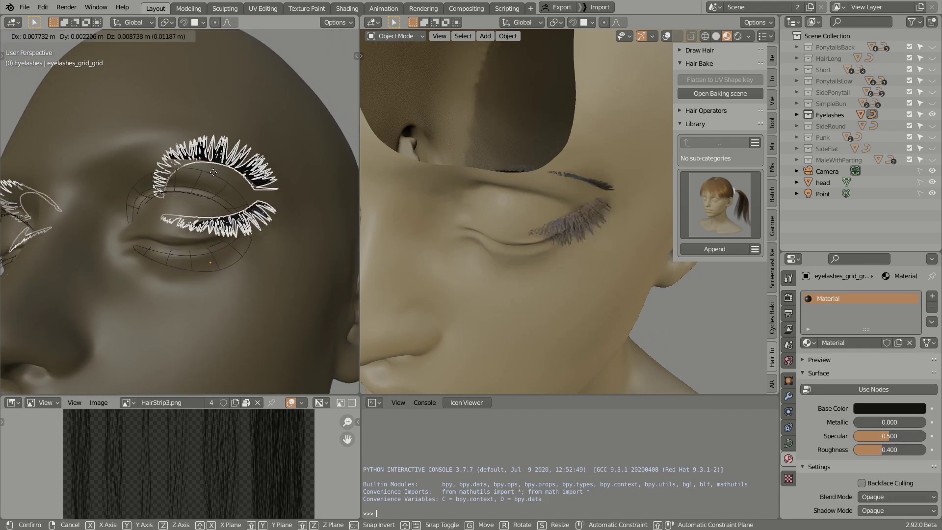
{"action": "right_click", "coordinate": [200, 186]}
- Inspect the lashes up close and try once more to move the eyelashes_grid guide mesh off the eyes
{"action": "scroll", "coordinate": [511, 213], "scroll_direction": "down", "scroll_amount": 2}
{"action": "middle_click_drag", "start_coordinate": [511, 213], "coordinate": [538, 220]}
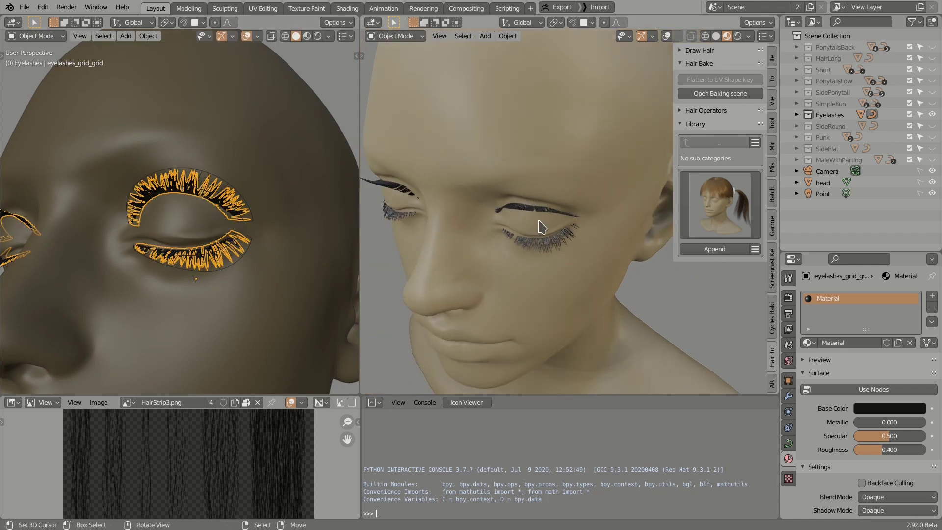
{"action": "left_click", "coordinate": [707, 212]}
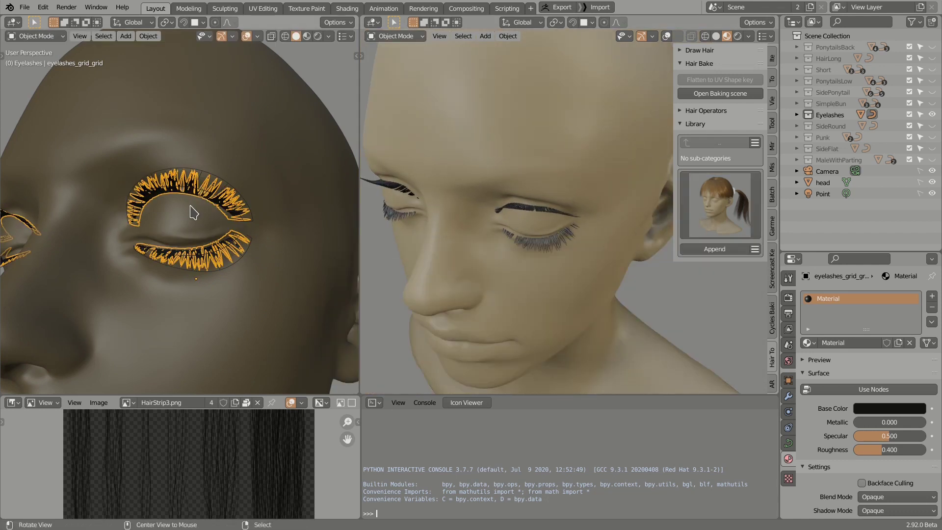
{"action": "scroll", "coordinate": [189, 211], "scroll_direction": "down", "scroll_amount": 7}
{"action": "scroll", "coordinate": [201, 226], "scroll_direction": "up", "scroll_amount": 4}
{"action": "scroll", "coordinate": [201, 227], "scroll_direction": "up", "scroll_amount": 3}
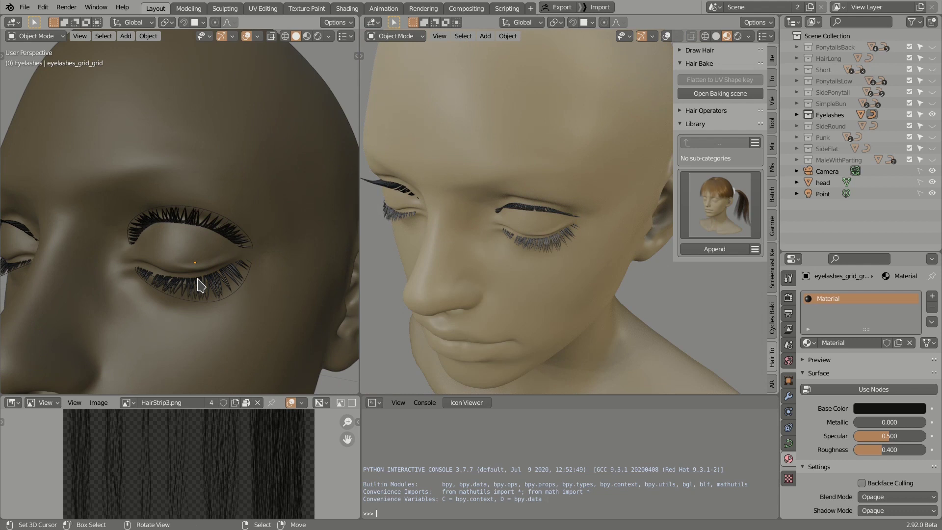
{"action": "left_click", "coordinate": [232, 298]}
{"action": "key", "text": "g"}
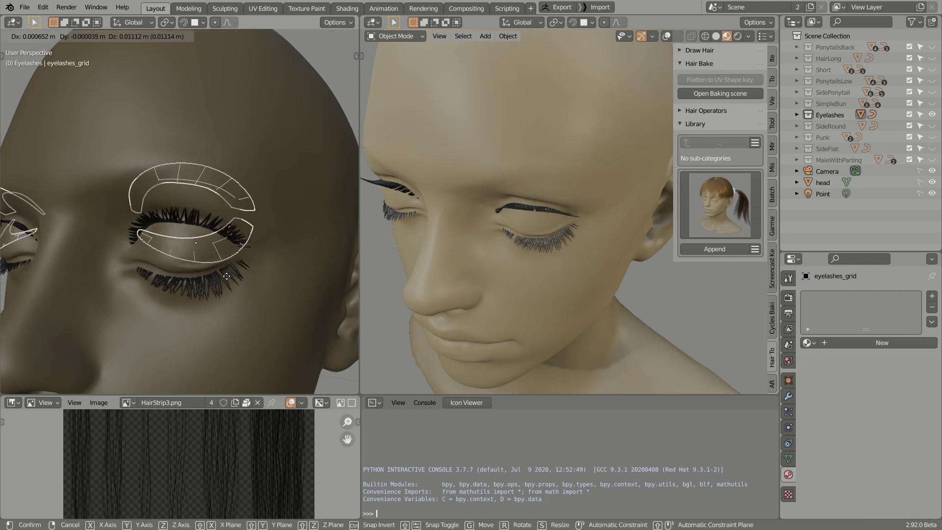
{"action": "left_click", "coordinate": [193, 250]}
{"action": "scroll", "coordinate": [192, 253], "scroll_direction": "down", "scroll_amount": 2}
{"action": "scroll", "coordinate": [526, 201], "scroll_direction": "down", "scroll_amount": 3}
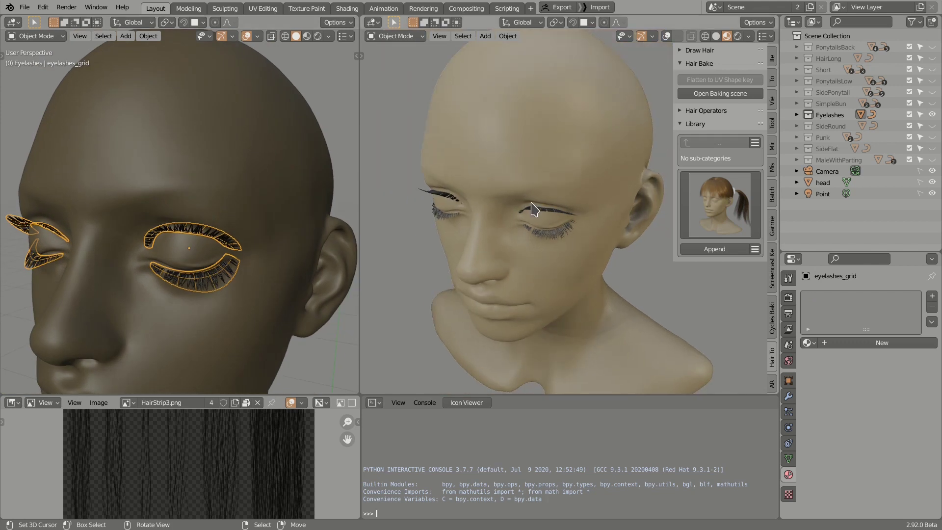
- View the SideRound and Punk hairstyle collections, showing only one at a time
{"action": "key", "text": "8"}
{"action": "middle_click_drag", "start_coordinate": [550, 219], "coordinate": [529, 190]}
{"action": "scroll", "coordinate": [556, 197], "scroll_direction": "down", "scroll_amount": 4}
{"action": "key", "text": "9"}
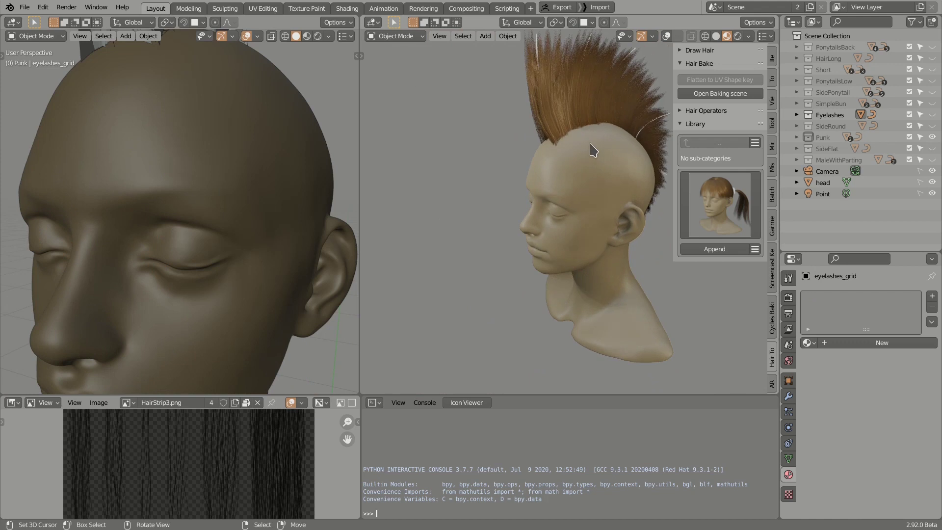
{"action": "middle_click_drag", "start_coordinate": [604, 130], "coordinate": [563, 202]}
{"action": "scroll", "coordinate": [500, 173], "scroll_direction": "up", "scroll_amount": 2}
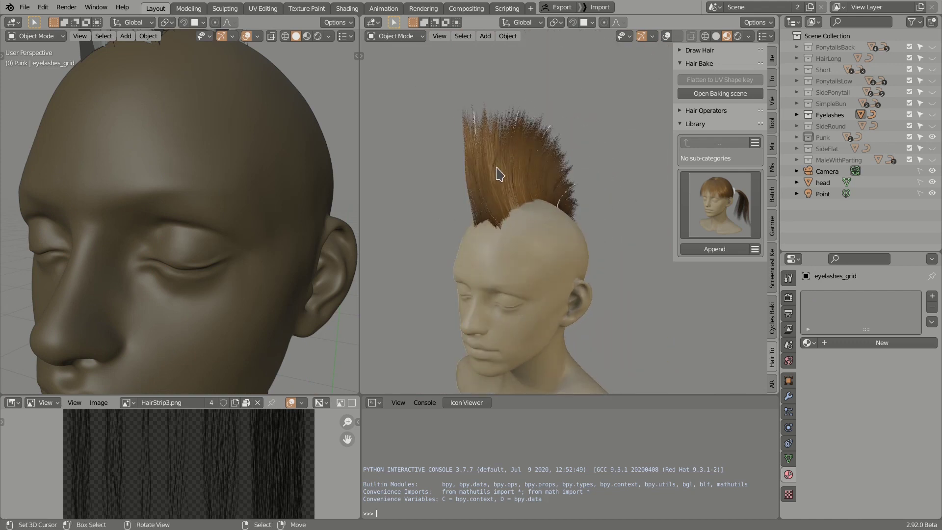
{"action": "mouse_move", "coordinate": [492, 200]}
{"action": "middle_mouse_down"}
{"action": "mouse_move", "coordinate": [507, 185]}
{"action": "mouse_move", "coordinate": [497, 210]}
{"action": "middle_mouse_up"}
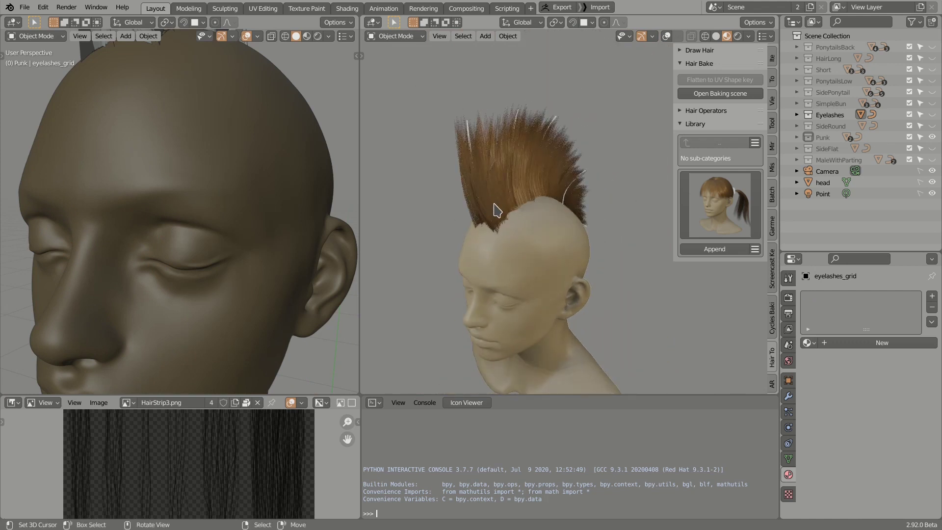
- Select the punk_src emitter mesh underneath the Punk mohawk, leaving it in place
{"action": "left_click", "coordinate": [468, 162]}
{"action": "middle_click_drag", "start_coordinate": [472, 147], "coordinate": [503, 219]}
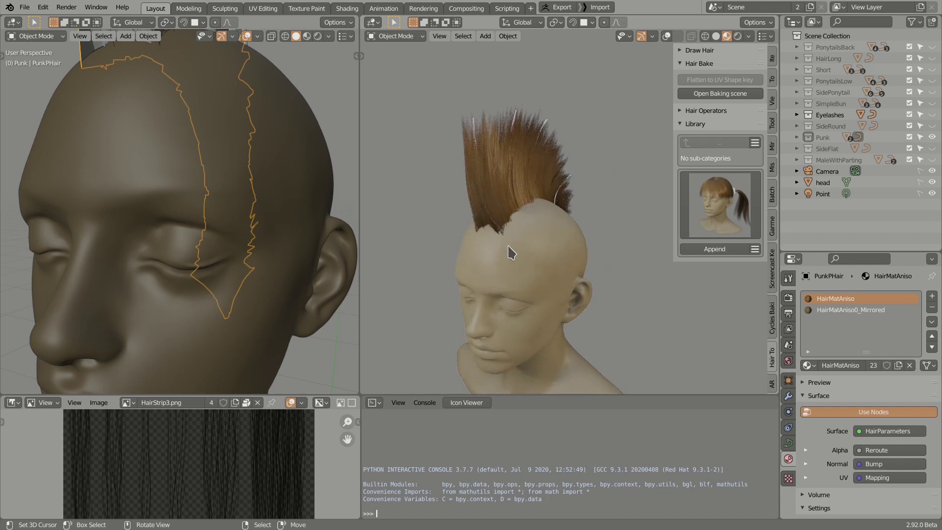
{"action": "scroll", "coordinate": [202, 164], "scroll_direction": "down", "scroll_amount": 3}
{"action": "middle_click_drag", "start_coordinate": [202, 165], "coordinate": [189, 196]}
{"action": "right_click", "coordinate": [148, 133]}
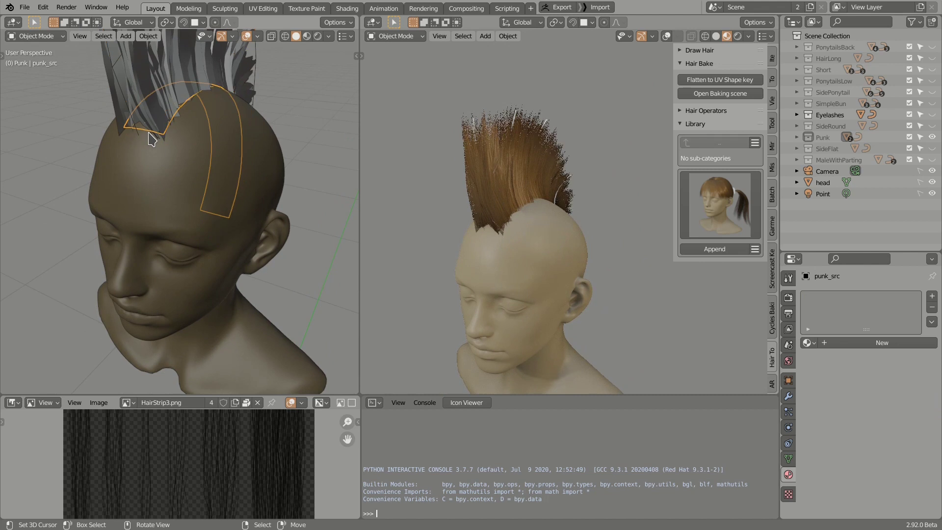
{"action": "middle_click_drag", "start_coordinate": [152, 139], "coordinate": [194, 198]}
{"action": "key", "text": "g"}
{"action": "right_click", "coordinate": [196, 200]}
{"action": "scroll", "coordinate": [194, 198], "scroll_direction": "down", "scroll_amount": 1}
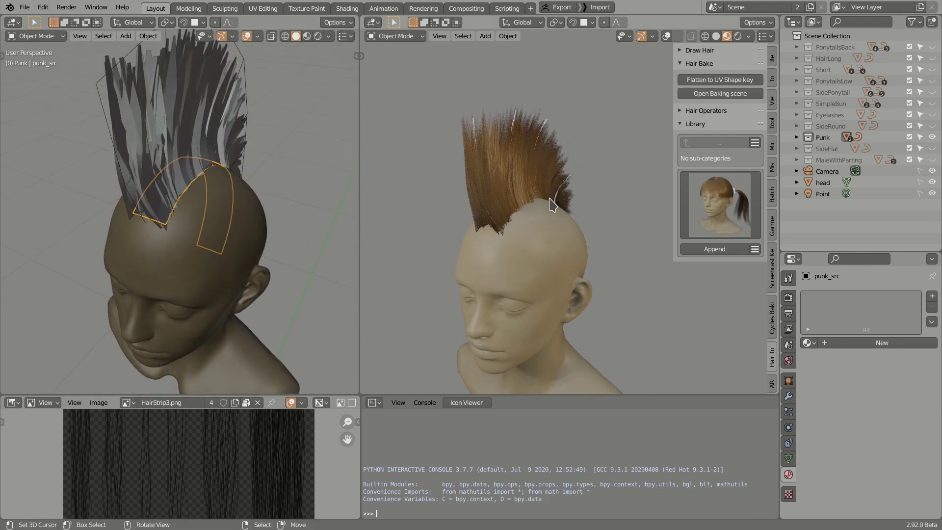
- Comb the mohawk's front and upper strands in Particle Edit with Interactive Grooming enabled, and return to Object Mode
{"action": "left_click", "coordinate": [419, 36]}
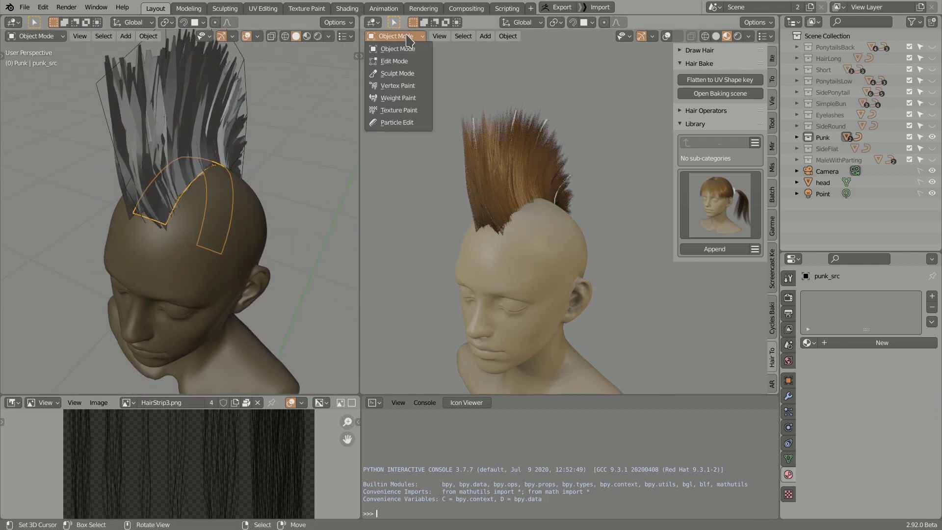
{"action": "left_click", "coordinate": [412, 125]}
{"action": "left_click", "coordinate": [724, 117]}
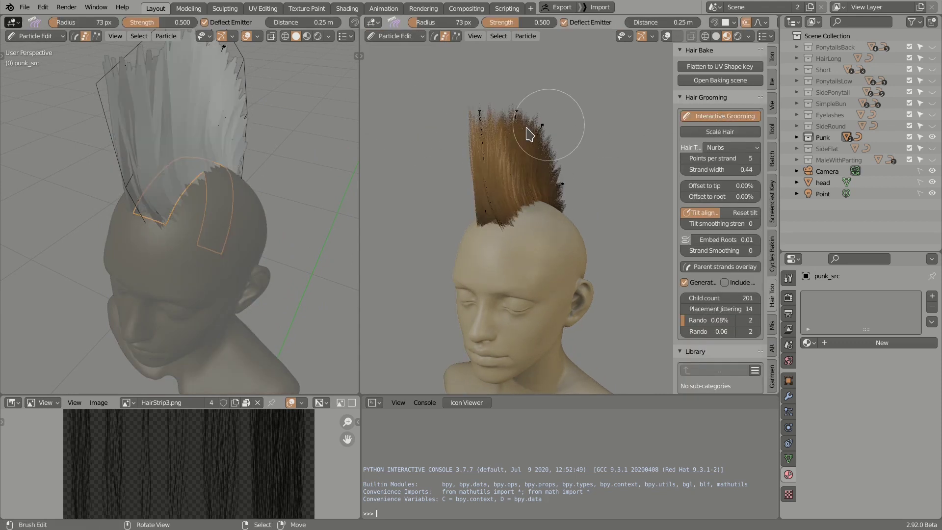
{"action": "left_click_drag", "start_coordinate": [459, 114], "coordinate": [437, 118]}
{"action": "left_click_drag", "start_coordinate": [522, 114], "coordinate": [470, 105]}
{"action": "middle_click_drag", "start_coordinate": [510, 125], "coordinate": [521, 154]}
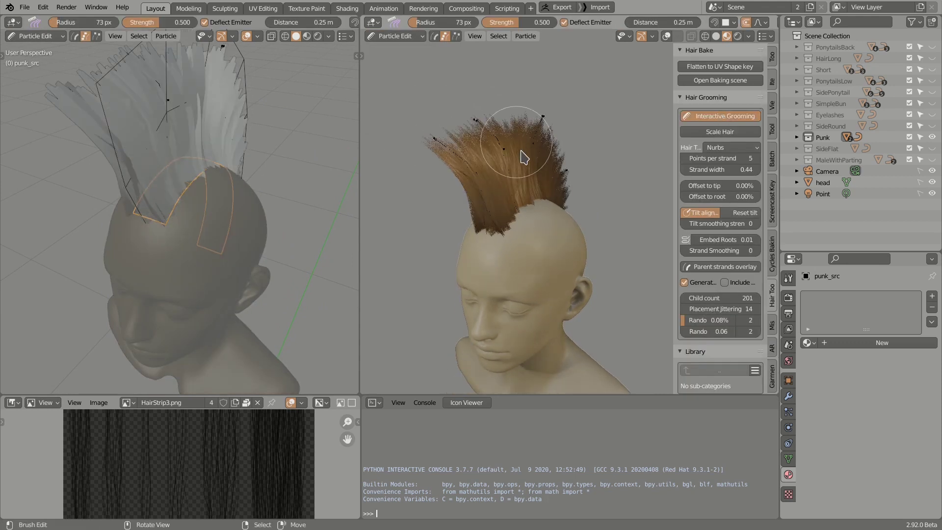
{"action": "left_click", "coordinate": [395, 37]}
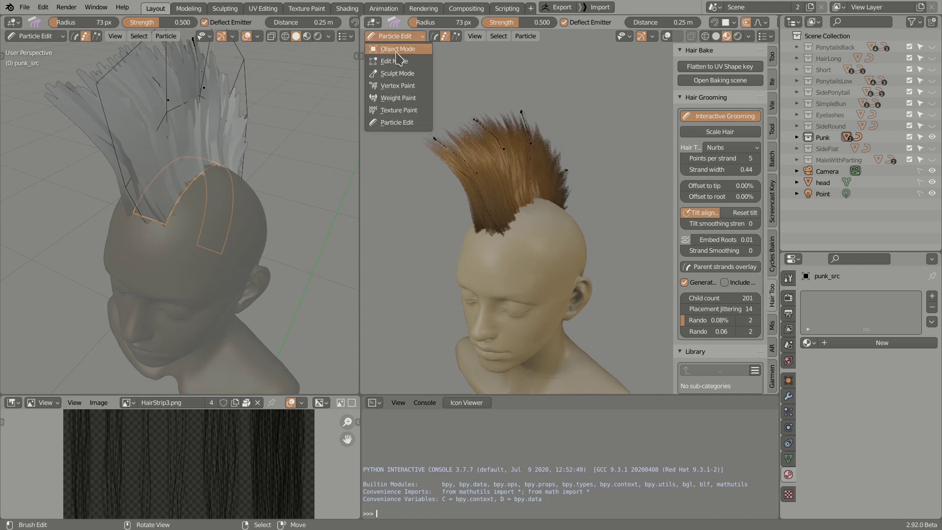
{"action": "left_click", "coordinate": [397, 49]}
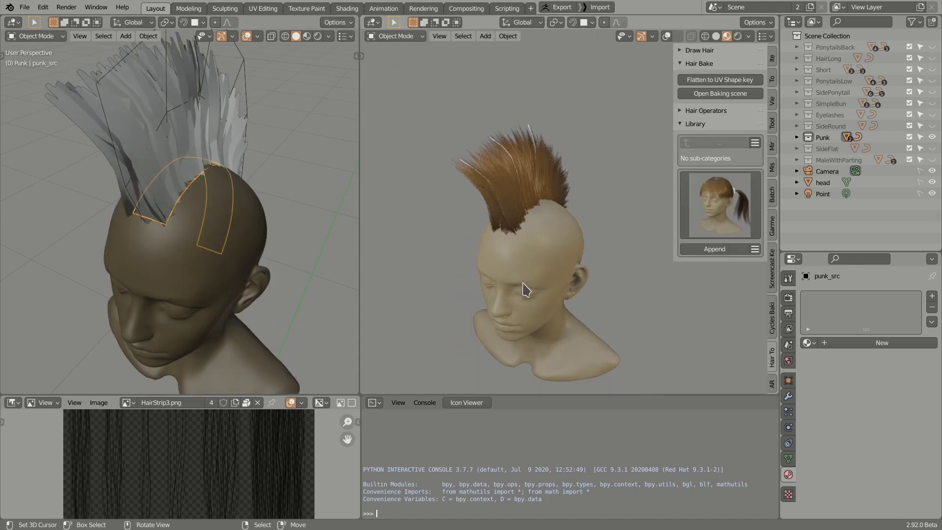
- Hide the Punk collection and show the SideFlat hairstyle collection
{"action": "left_click", "coordinate": [931, 137]}
{"action": "left_click", "coordinate": [932, 148]}
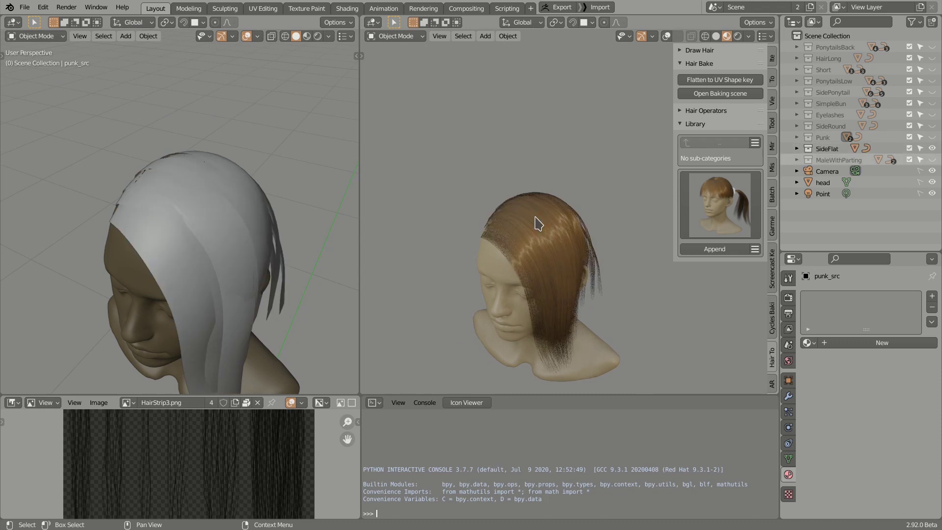
- Hide the SideFlat collection, show the MaleWithParting hairstyle collection, and select its Left hair object
{"action": "middle_click_drag", "start_coordinate": [539, 223], "coordinate": [530, 267]}
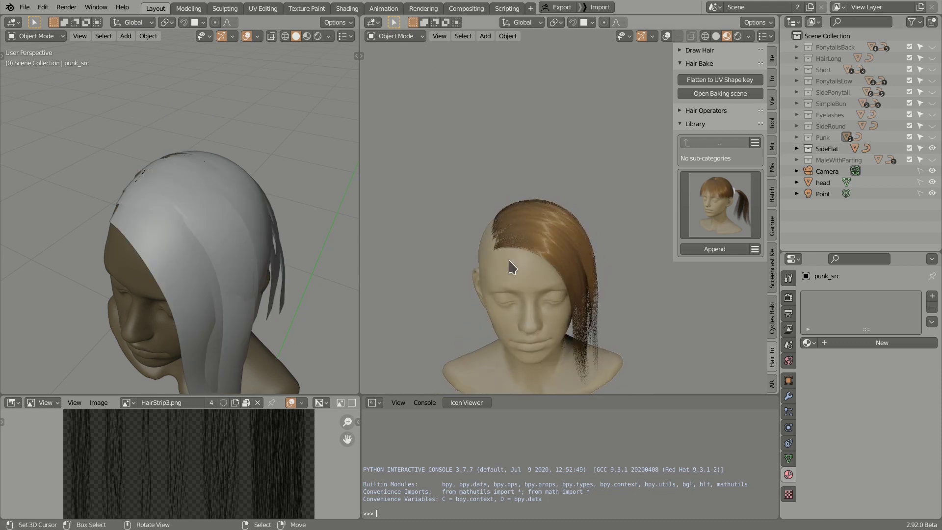
{"action": "left_click", "coordinate": [931, 148]}
{"action": "left_click", "coordinate": [932, 159]}
{"action": "middle_click_drag", "start_coordinate": [569, 220], "coordinate": [529, 238]}
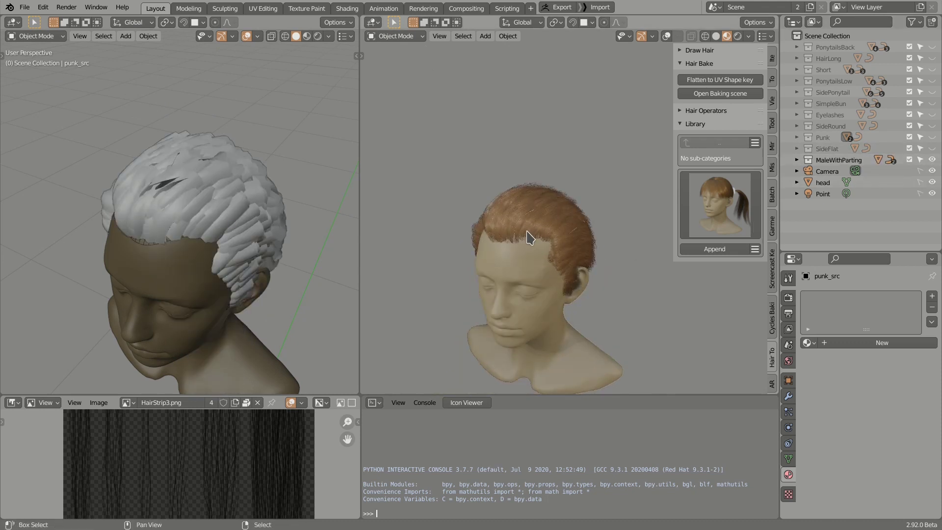
{"action": "left_click", "coordinate": [531, 197]}
{"action": "scroll", "coordinate": [543, 203], "scroll_direction": "up", "scroll_amount": 2}
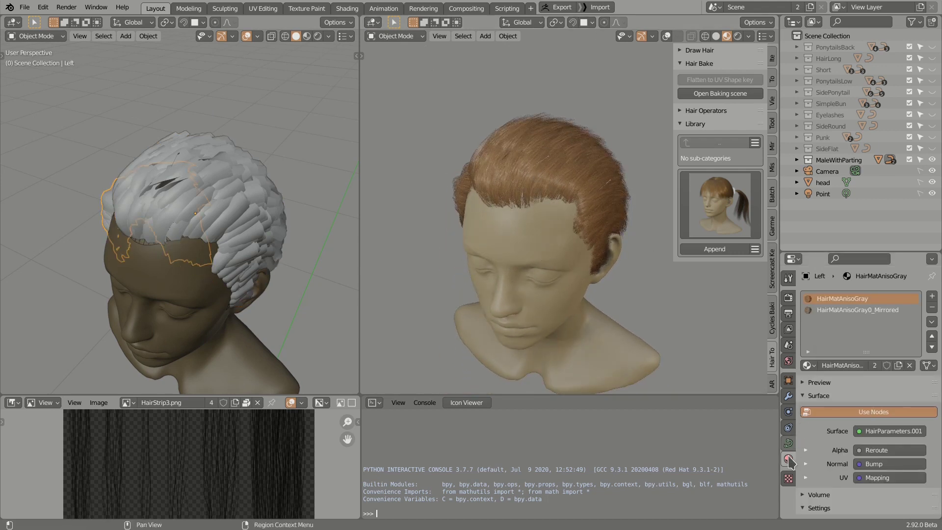
- Set the Male shape key of the head mesh to 1.000 and view the face from the front
{"action": "left_click", "coordinate": [822, 183]}
{"action": "left_click", "coordinate": [788, 458]}
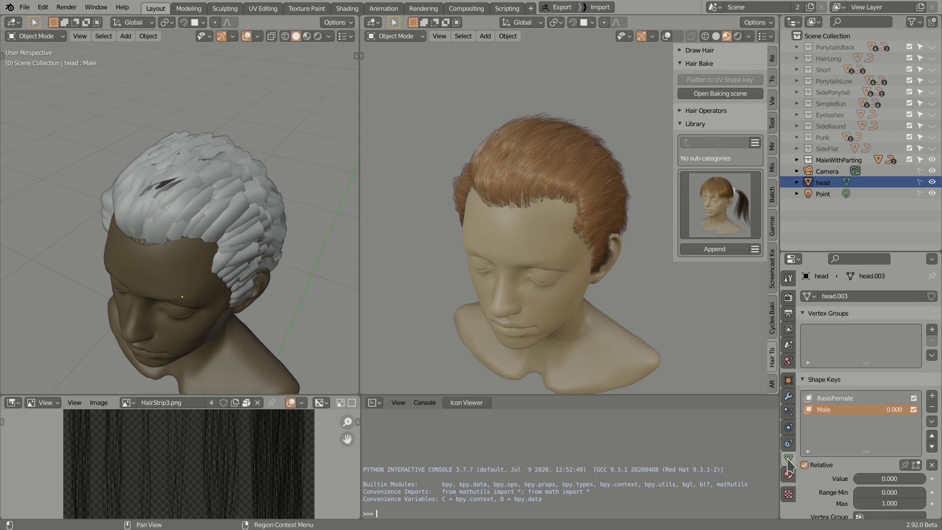
{"action": "left_click_drag", "start_coordinate": [876, 479], "coordinate": [925, 479]}
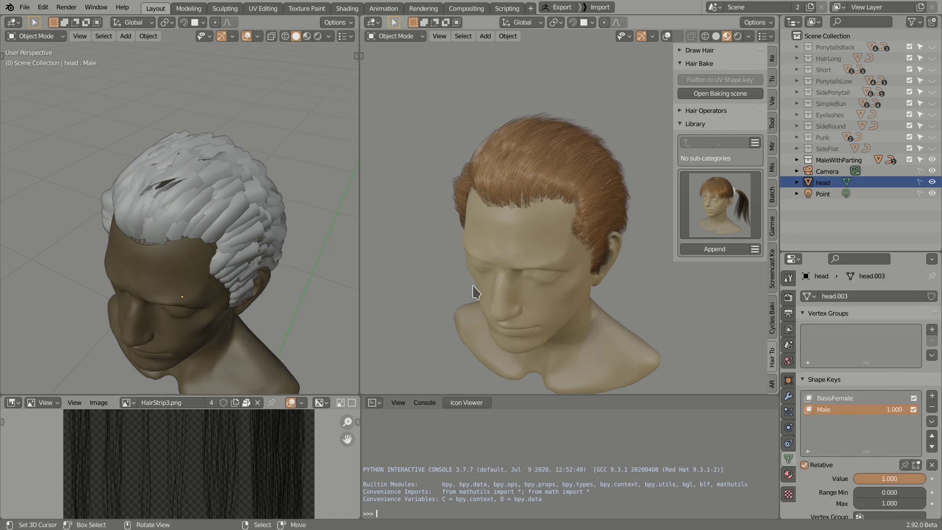
{"action": "middle_click_drag", "start_coordinate": [474, 290], "coordinate": [489, 250]}
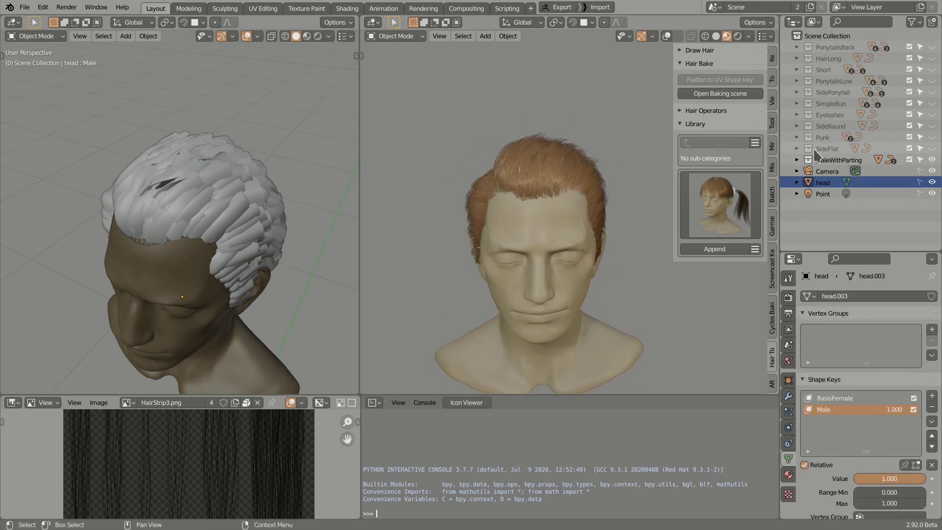
- Select the scalp_src emitter mesh beneath the MaleWithParting hair, leaving it in place, and enter Particle Edit mode
{"action": "left_click", "coordinate": [153, 225]}
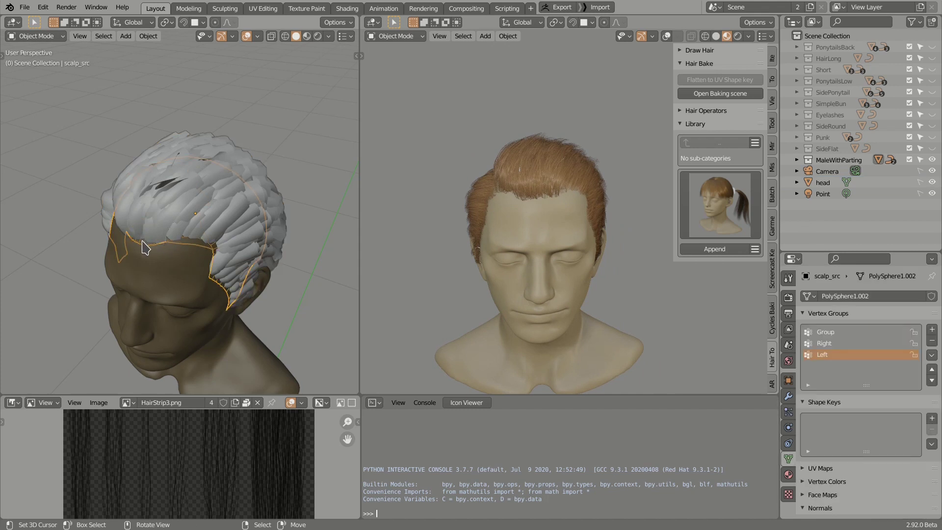
{"action": "key", "text": "g"}
{"action": "right_click", "coordinate": [181, 92]}
{"action": "left_click", "coordinate": [371, 38]}
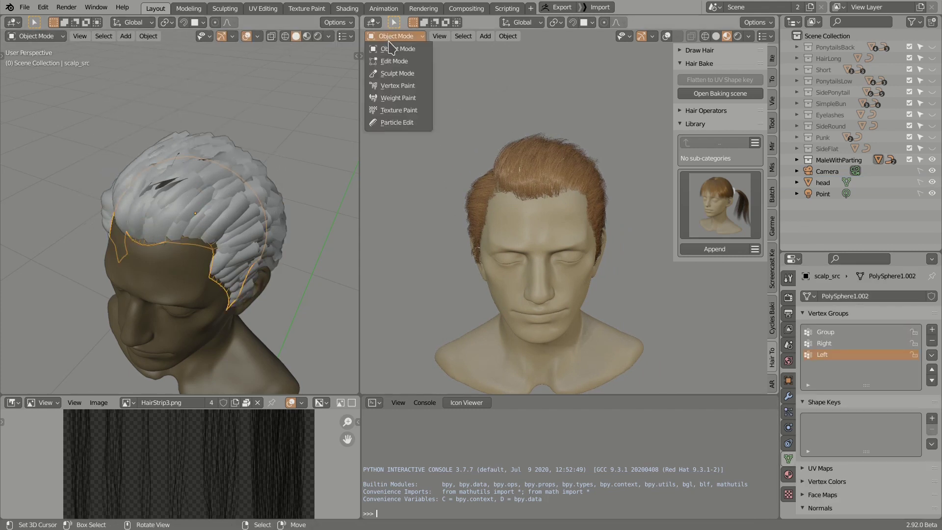
{"action": "left_click", "coordinate": [394, 123]}
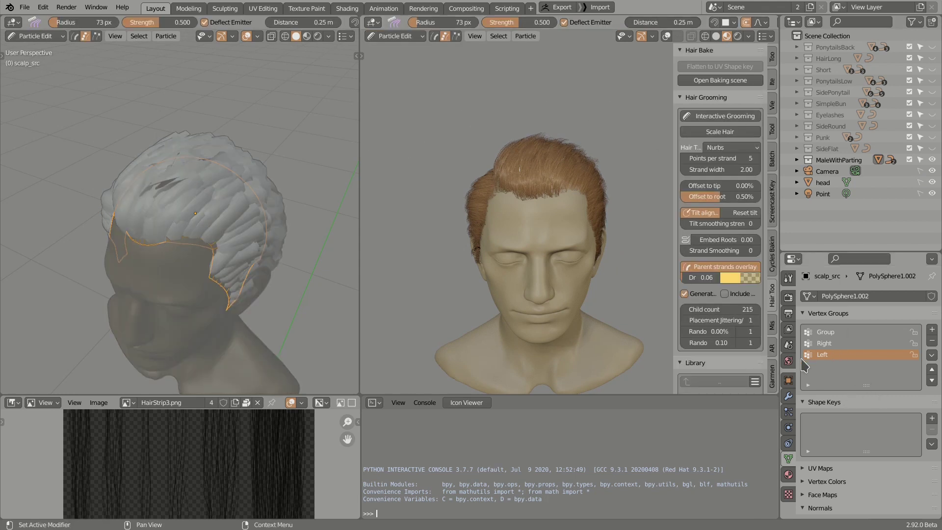
- Comb the top strands of scalp_src's Right particle system with Interactive Grooming enabled
{"action": "left_click", "coordinate": [788, 443]}
{"action": "left_click", "coordinate": [789, 411]}
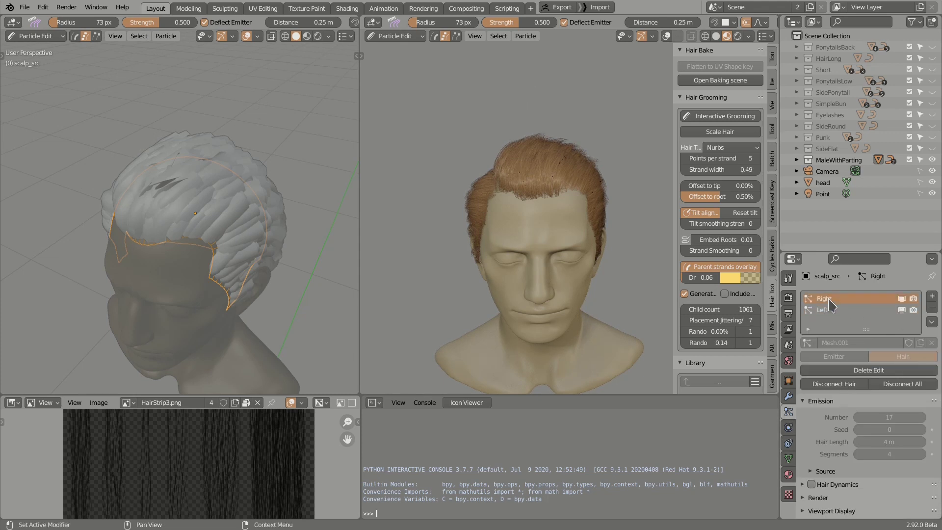
{"action": "middle_click_drag", "start_coordinate": [505, 137], "coordinate": [533, 125]}
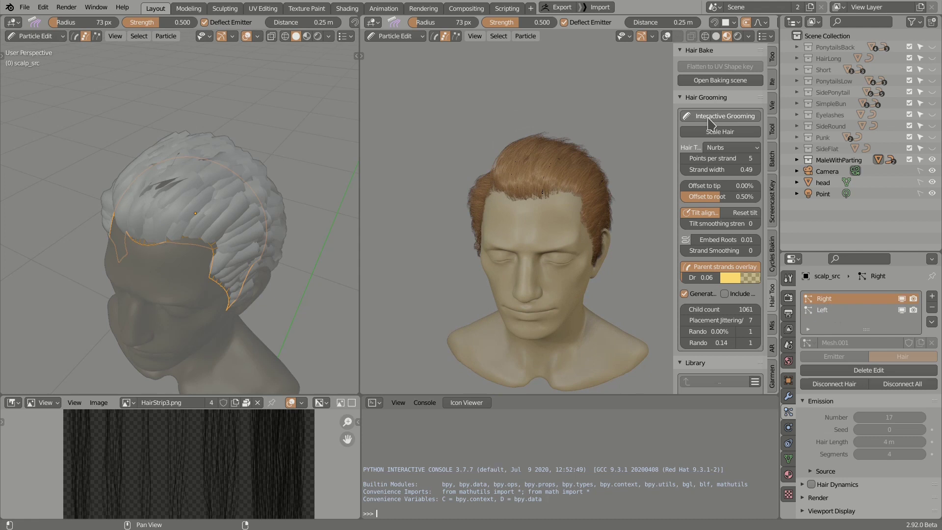
{"action": "left_click", "coordinate": [712, 117]}
{"action": "middle_click_drag", "start_coordinate": [525, 159], "coordinate": [531, 157]}
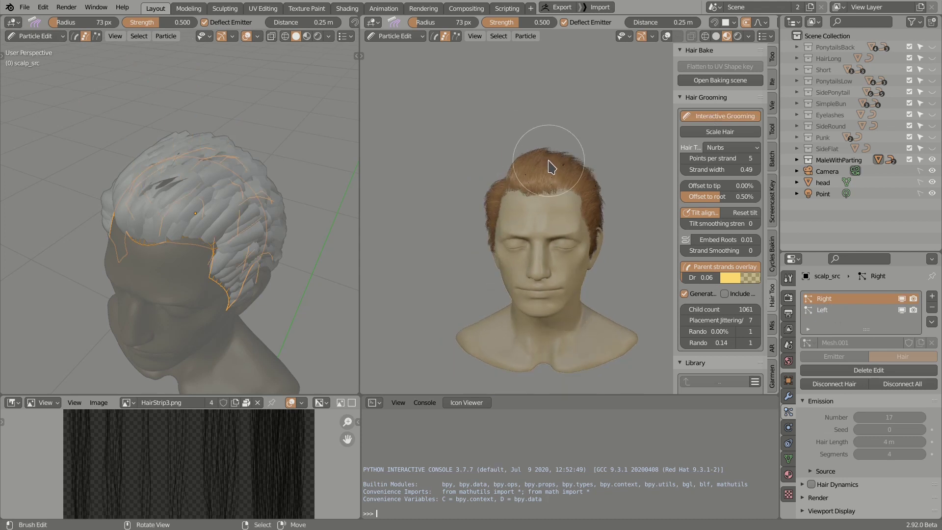
{"action": "mouse_move", "coordinate": [541, 142]}
{"action": "left_mouse_down"}
{"action": "mouse_move", "coordinate": [538, 158]}
{"action": "mouse_move", "coordinate": [599, 158]}
{"action": "mouse_move", "coordinate": [522, 167]}
{"action": "mouse_move", "coordinate": [547, 109]}
{"action": "mouse_move", "coordinate": [510, 152]}
{"action": "mouse_move", "coordinate": [564, 126]}
{"action": "mouse_move", "coordinate": [599, 173]}
{"action": "mouse_move", "coordinate": [564, 179]}
{"action": "mouse_move", "coordinate": [551, 152]}
{"action": "mouse_move", "coordinate": [513, 172]}
{"action": "mouse_move", "coordinate": [543, 179]}
{"action": "left_mouse_up"}
{"action": "middle_click_drag", "start_coordinate": [543, 179], "coordinate": [569, 196]}
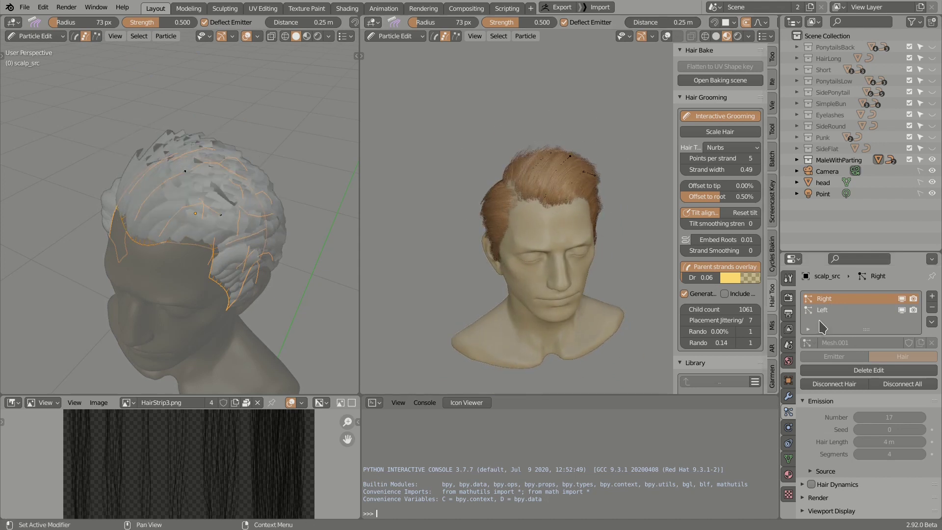
- Activate scalp_src's Left particle system and comb its strands outward along the side of the head
{"action": "middle_click_drag", "start_coordinate": [492, 225], "coordinate": [500, 218]}
{"action": "left_click_drag", "start_coordinate": [501, 217], "coordinate": [482, 198]}
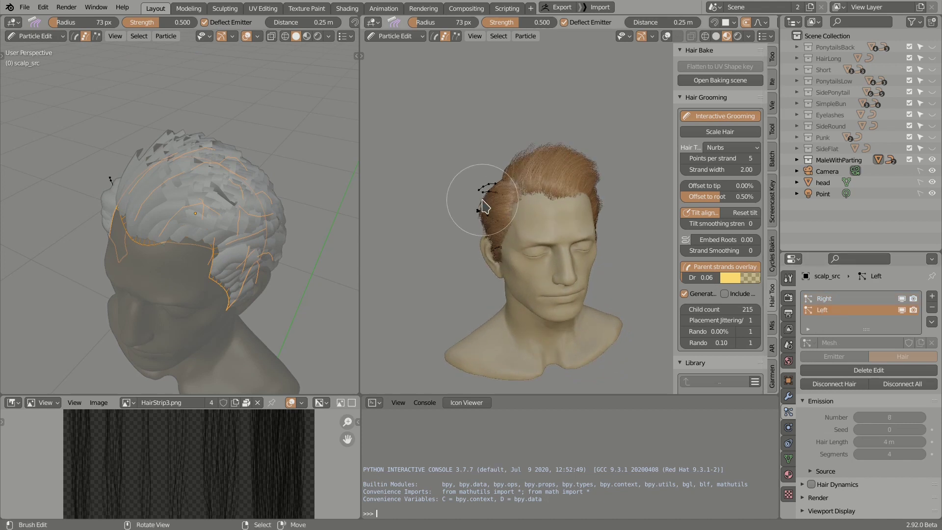
{"action": "middle_click_drag", "start_coordinate": [494, 215], "coordinate": [469, 227]}
{"action": "left_click_drag", "start_coordinate": [472, 216], "coordinate": [465, 209]}
{"action": "middle_click_drag", "start_coordinate": [511, 207], "coordinate": [500, 186]}
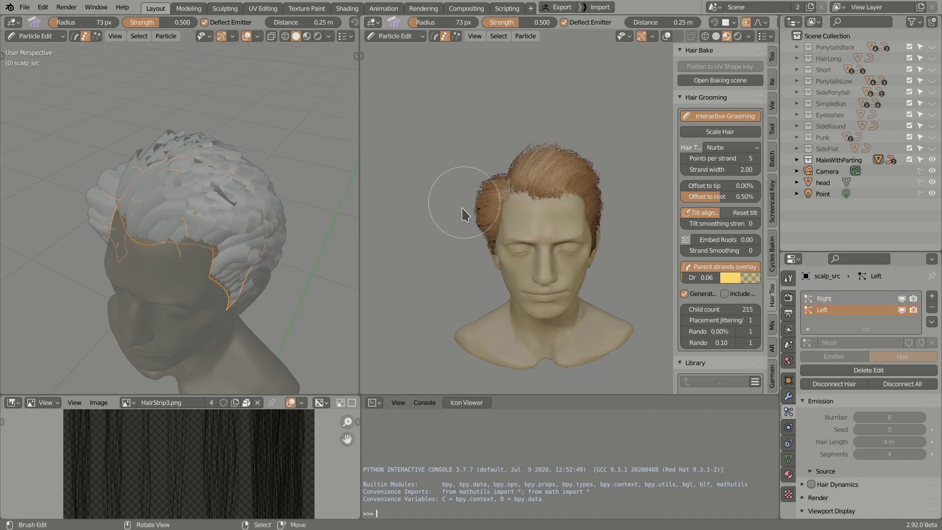
{"action": "left_click_drag", "start_coordinate": [464, 211], "coordinate": [458, 215]}
{"action": "left_click_drag", "start_coordinate": [493, 187], "coordinate": [479, 211]}
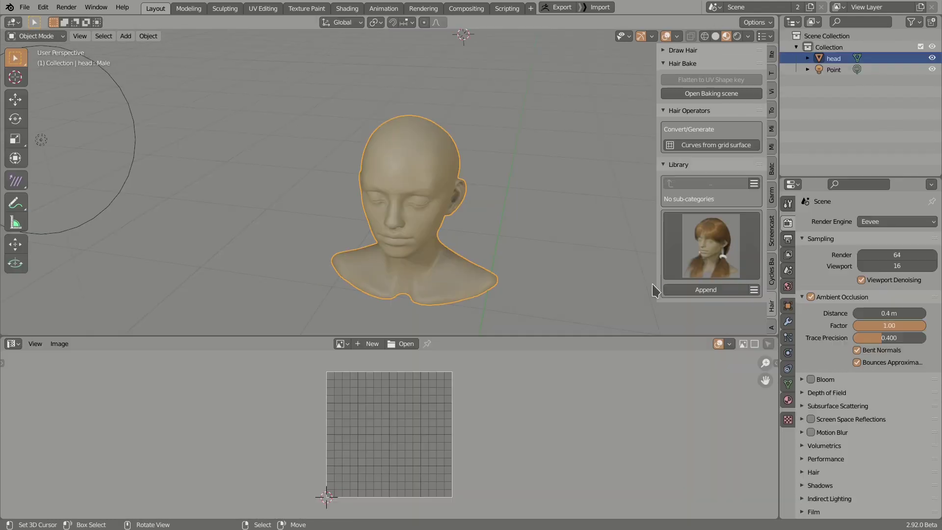
- Append the low-ponytails hairstyle from the library to the bald head scene and select its two ponytails
{"action": "mouse_move", "coordinate": [495, 214]}
{"action": "middle_mouse_down"}
{"action": "mouse_move", "coordinate": [512, 219]}
{"action": "mouse_move", "coordinate": [484, 232]}
{"action": "middle_mouse_up"}
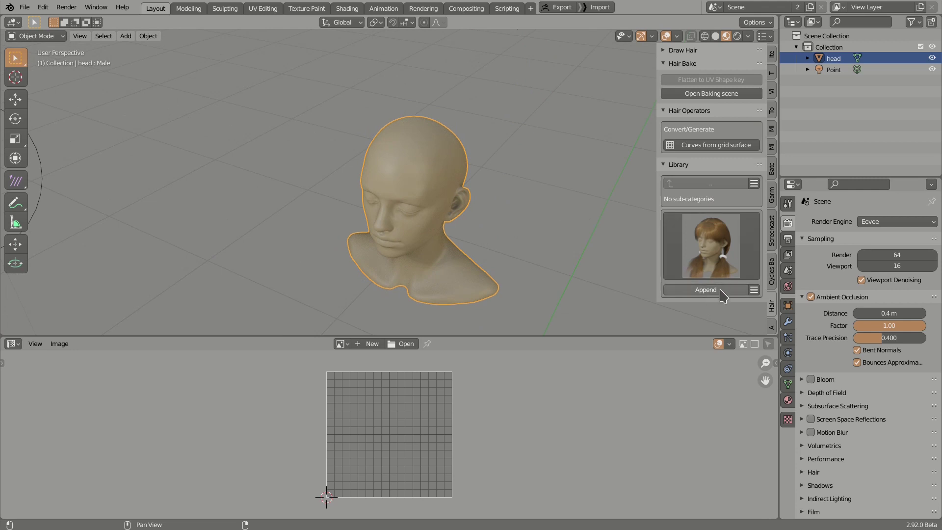
{"action": "left_click", "coordinate": [701, 289]}
{"action": "middle_click_drag", "start_coordinate": [435, 238], "coordinate": [500, 238]}
{"action": "left_click", "coordinate": [431, 233]}
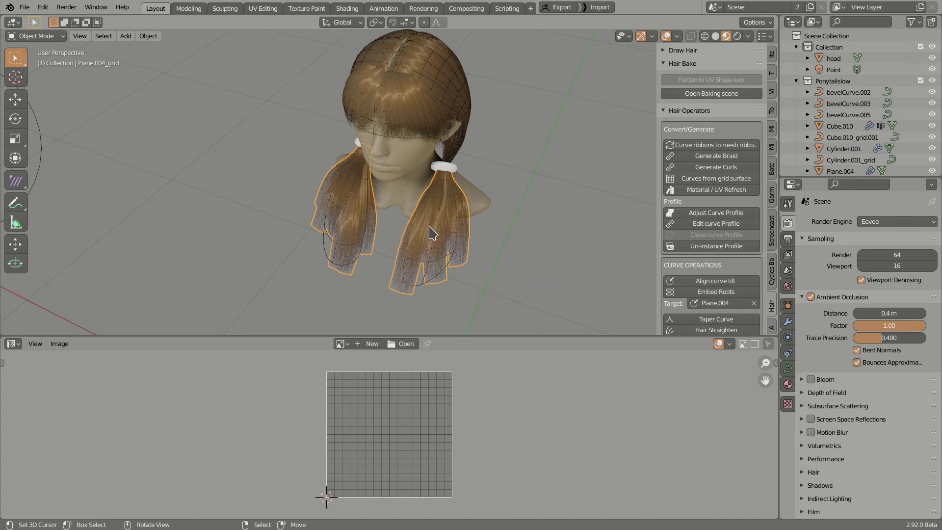
- Display the HairStrip3.png texture in the image editor and frame the whole image
{"action": "left_click", "coordinate": [342, 344]}
{"action": "left_click", "coordinate": [358, 361]}
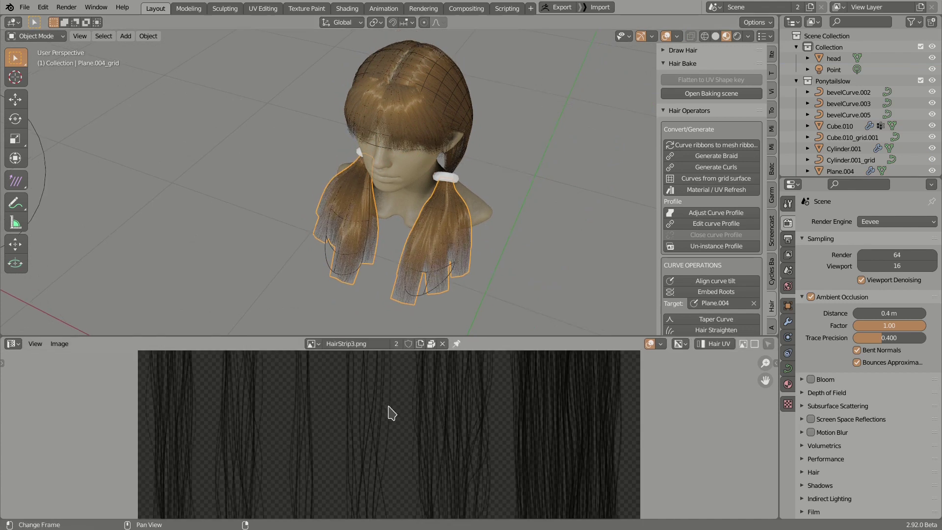
{"action": "scroll", "coordinate": [389, 411], "scroll_direction": "down", "scroll_amount": 5}
{"action": "scroll", "coordinate": [427, 407], "scroll_direction": "up", "scroll_amount": 1}
{"action": "middle_click_drag", "start_coordinate": [425, 403], "coordinate": [423, 414]}
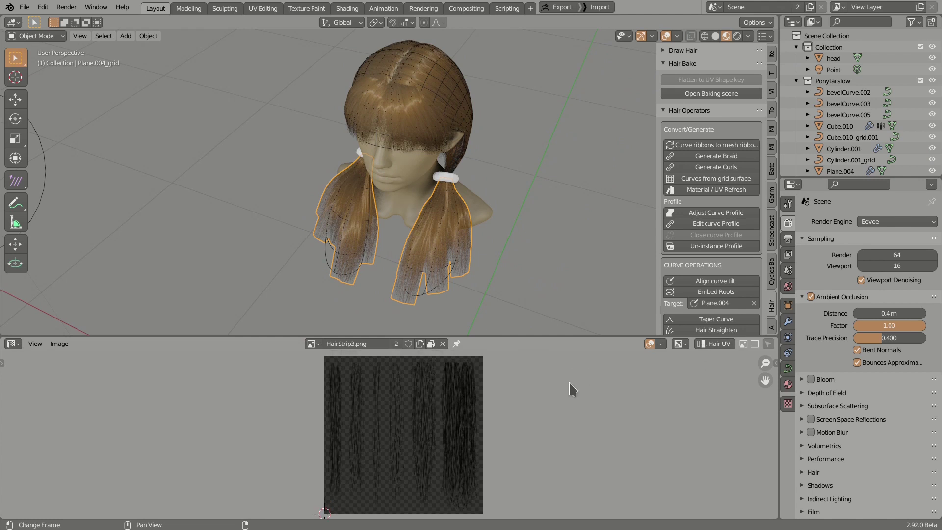
- Add two Hair UV boxes over the narrower strand strips next to the existing box and finish the operator
{"action": "left_click", "coordinate": [715, 343]}
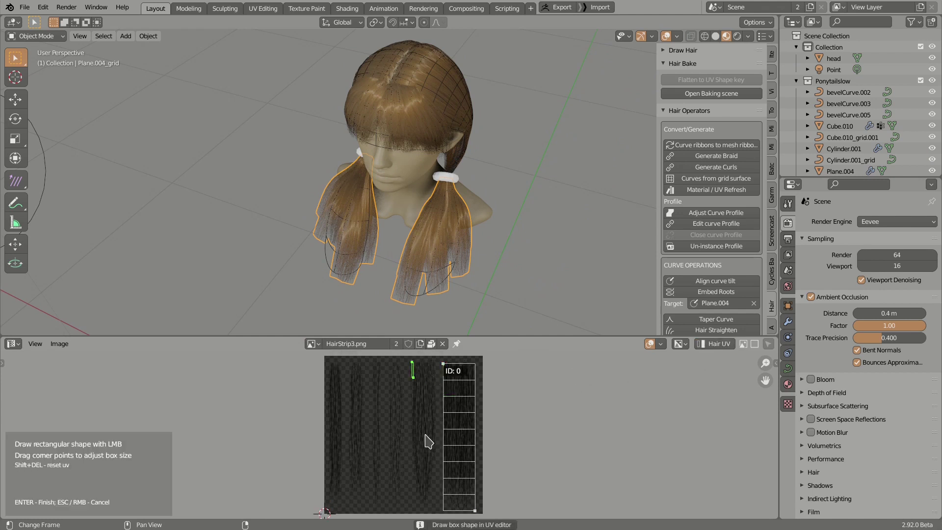
{"action": "left_click_drag", "start_coordinate": [425, 435], "coordinate": [433, 505]}
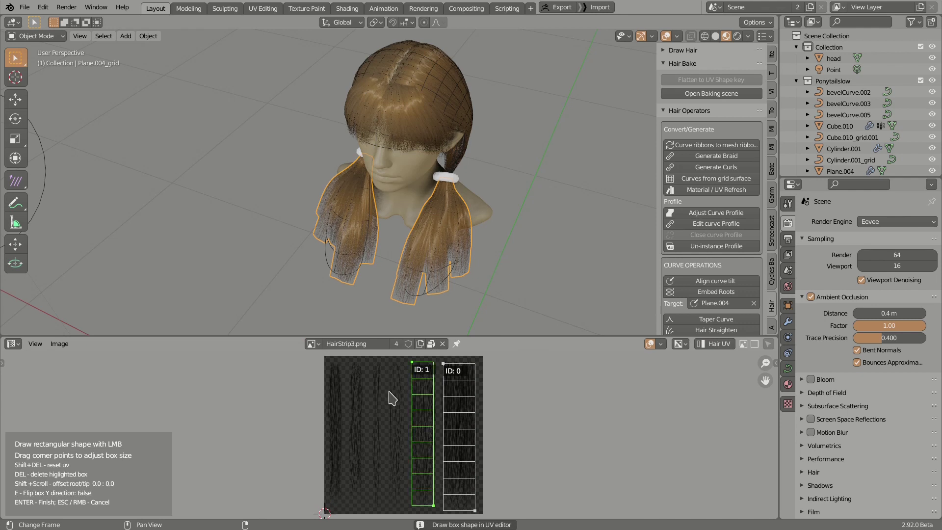
{"action": "left_click_drag", "start_coordinate": [410, 474], "coordinate": [405, 502]}
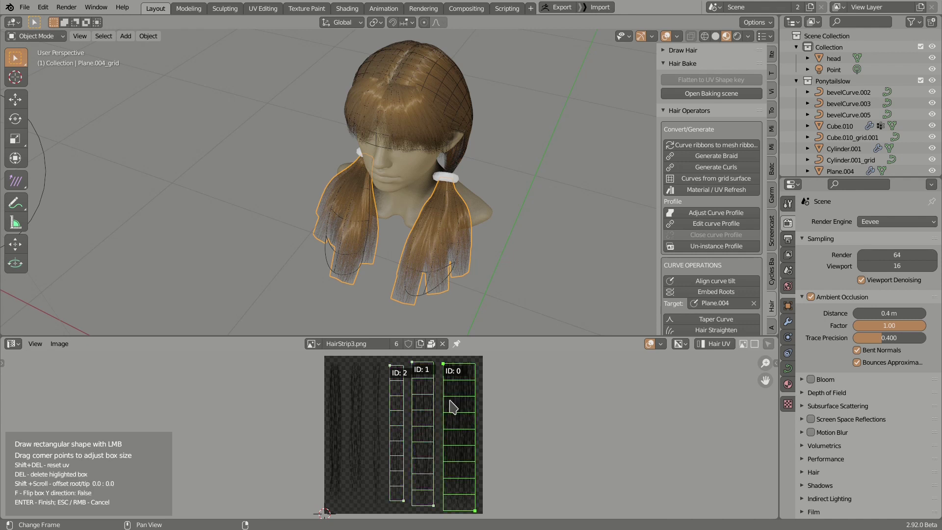
{"action": "key", "text": "Return"}
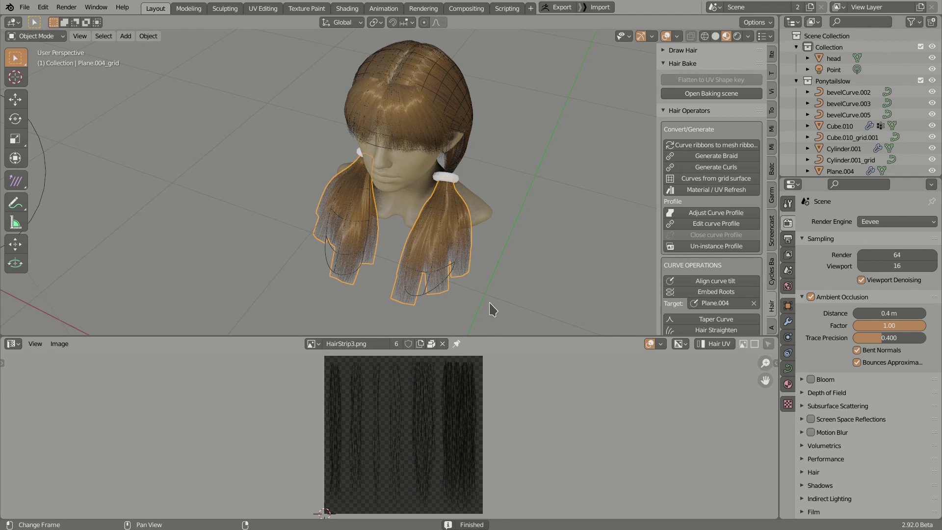
- Inspect the ponytails' material slots from HairMatAniso1 to HairMatAniso2_Mirrored
{"action": "left_click", "coordinate": [787, 385]}
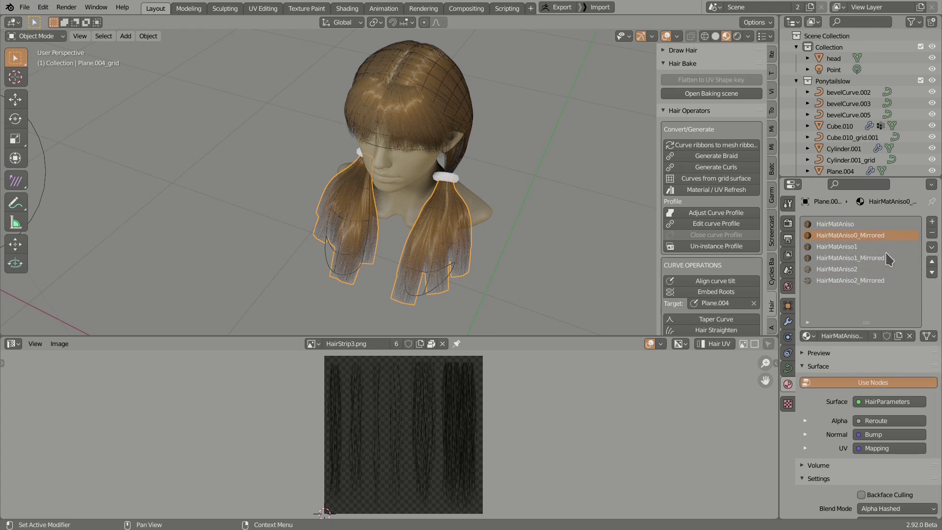
{"action": "left_click", "coordinate": [857, 247]}
{"action": "left_click", "coordinate": [867, 259]}
{"action": "left_click", "coordinate": [852, 271]}
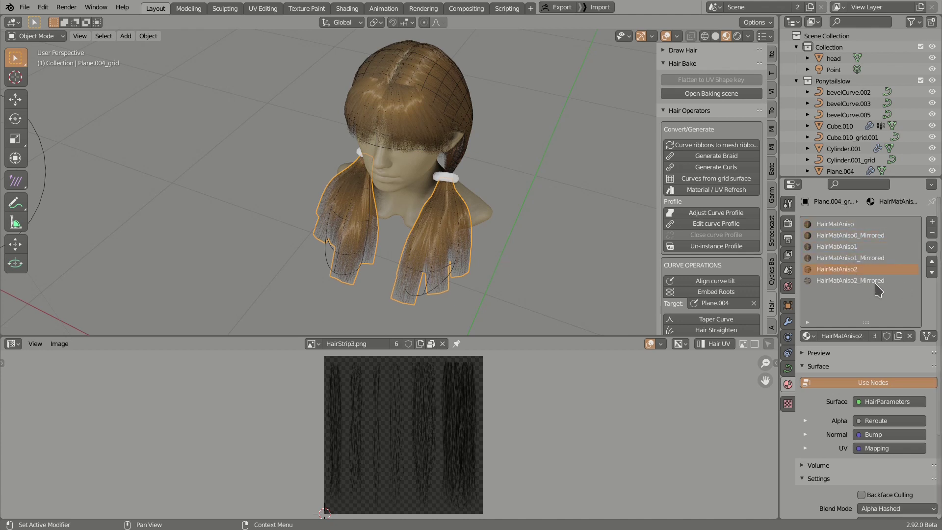
{"action": "left_click", "coordinate": [842, 282]}
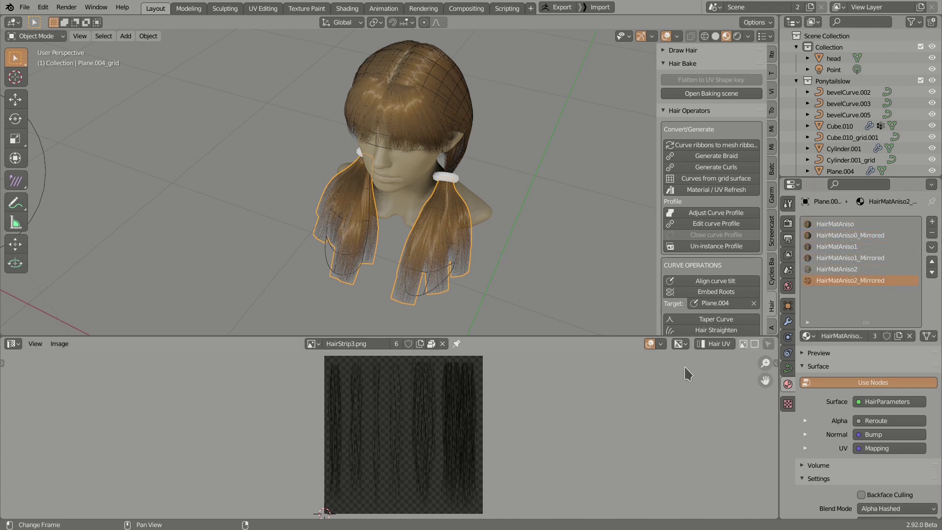
- Undo the two added Hair UV boxes, leaving only the HairMatAniso and HairMatAniso0_Mirrored material slots
{"action": "key", "text": "ctrl+z"}
{"action": "key", "text": "ctrl+z"}
{"action": "key", "text": "ctrl+z"}
{"action": "key", "text": "ctrl+z"}
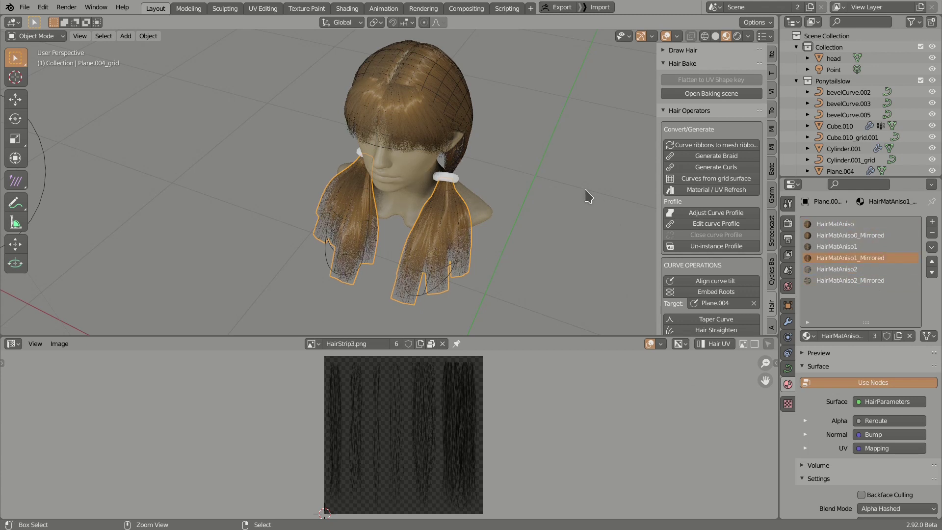
{"action": "key", "text": "ctrl+z"}
{"action": "key", "text": "ctrl+z"}
{"action": "key", "text": "ctrl+z"}
{"action": "key", "text": "ctrl+z"}
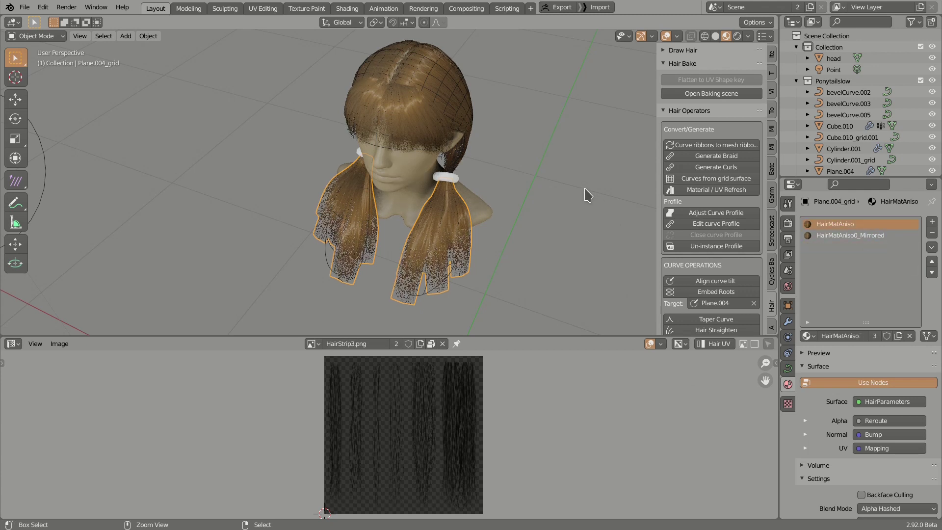
- Add four Hair UV boxes, IDs 1 to 4, over the narrower strand strips beside box ID 0 and finish the operator
{"action": "middle_click_drag", "start_coordinate": [518, 409], "coordinate": [527, 410]}
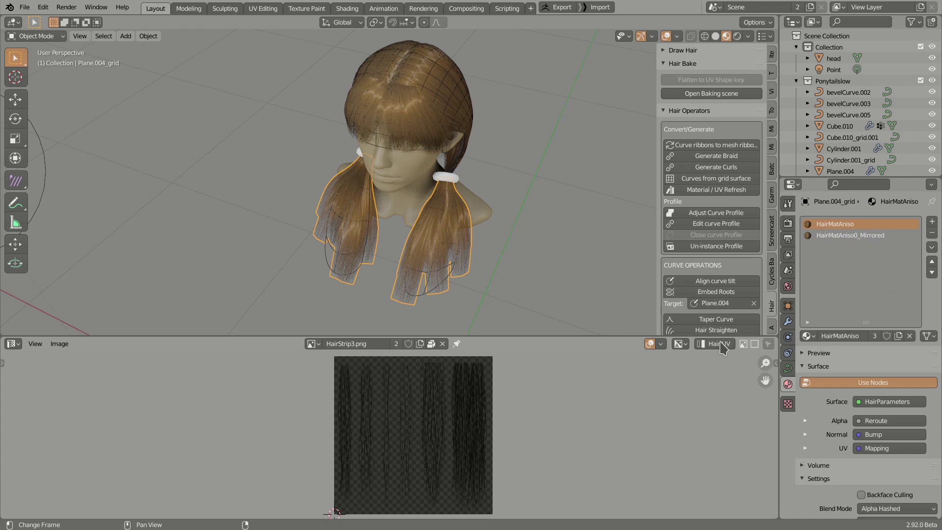
{"action": "left_click", "coordinate": [714, 344]}
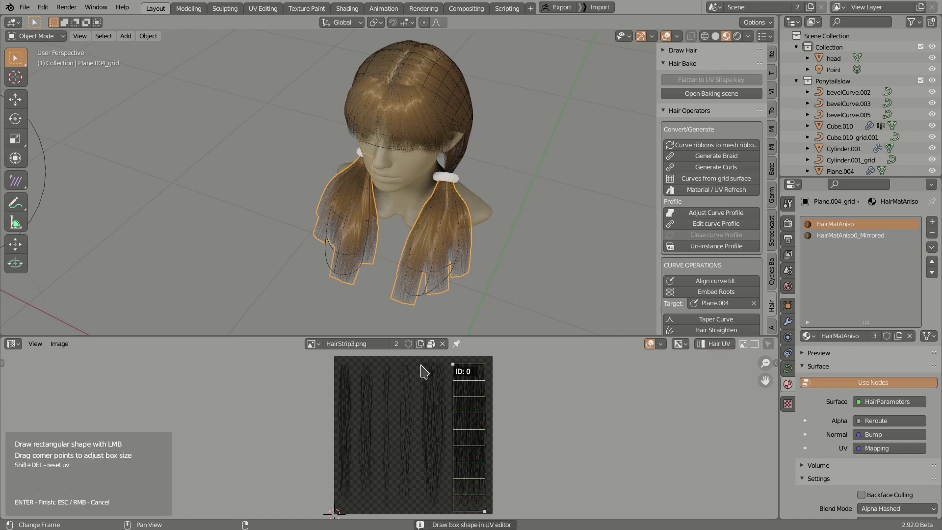
{"action": "left_click_drag", "start_coordinate": [453, 472], "coordinate": [443, 506]}
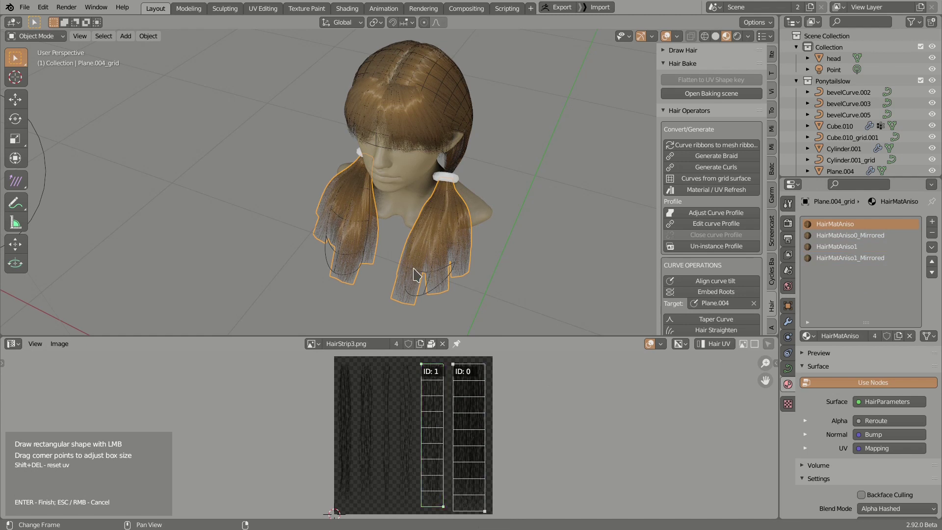
{"action": "middle_click_drag", "start_coordinate": [413, 269], "coordinate": [458, 228]}
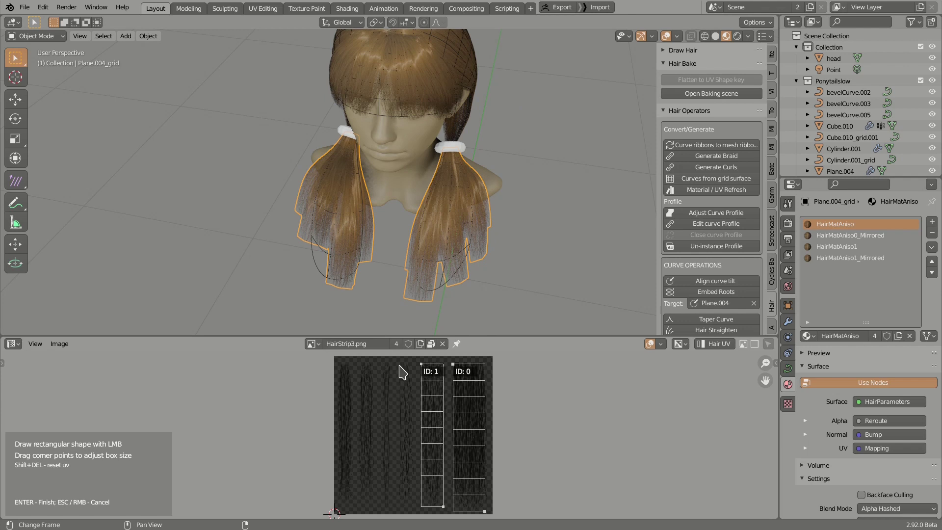
{"action": "left_click_drag", "start_coordinate": [416, 468], "coordinate": [414, 496]}
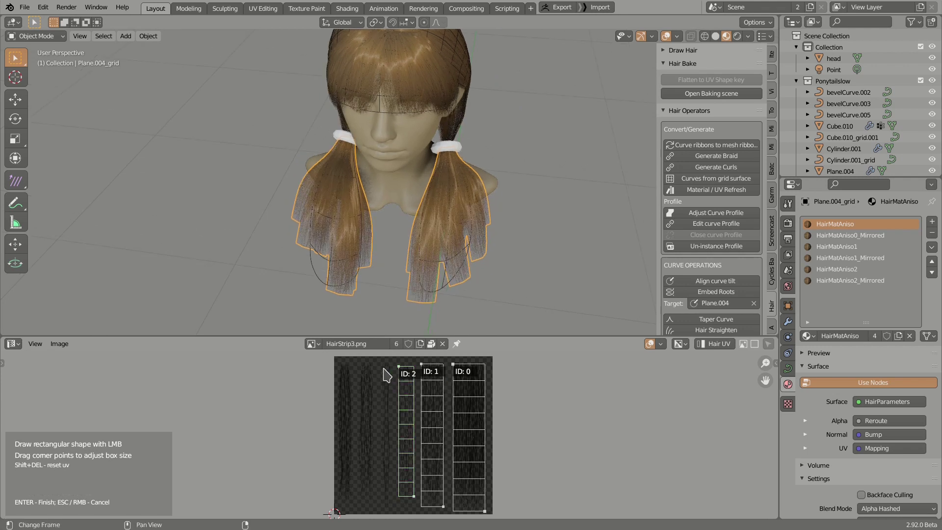
{"action": "left_click_drag", "start_coordinate": [393, 455], "coordinate": [390, 496]}
{"action": "left_click_drag", "start_coordinate": [379, 440], "coordinate": [373, 496]}
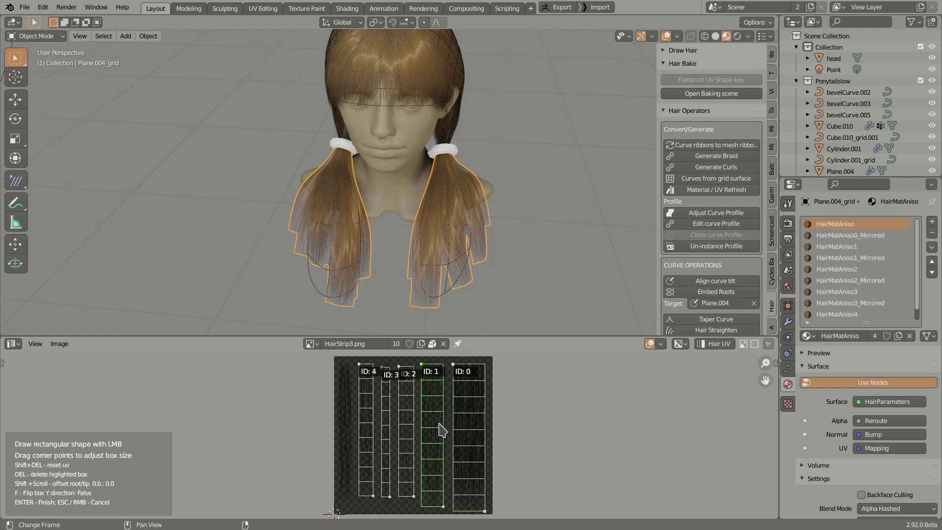
{"action": "key", "text": "Return"}
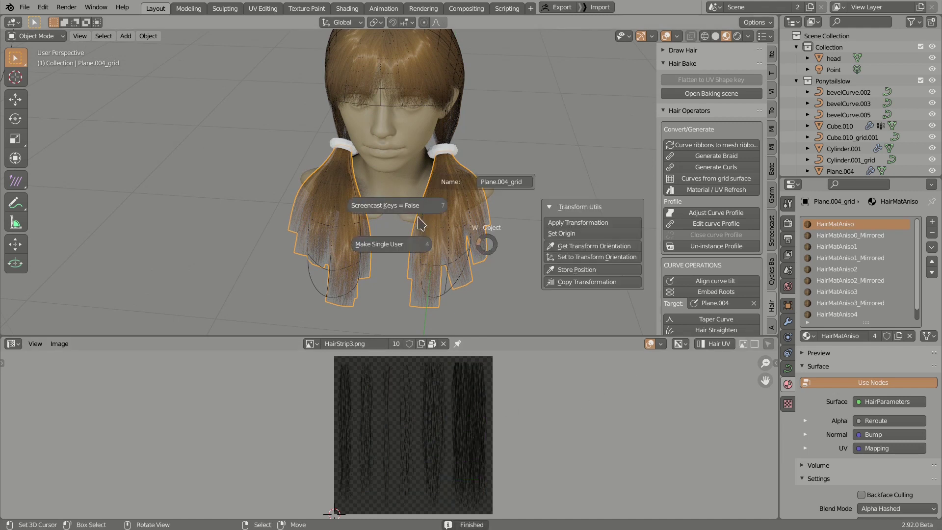
- Run Set UV Region on the ponytails and try regions 3 and 4, ending on 4 Mirrored
{"action": "middle_click_drag", "start_coordinate": [487, 223], "coordinate": [516, 217]}
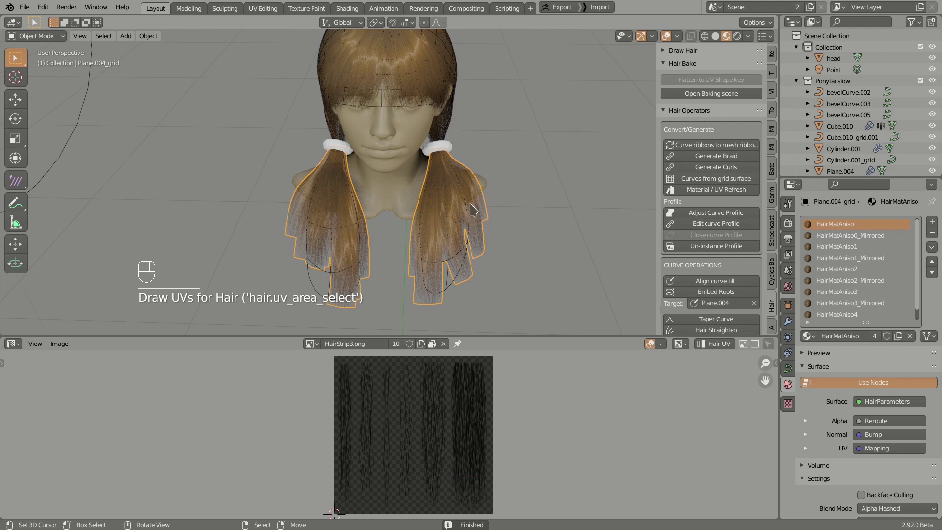
{"action": "middle_click_drag", "start_coordinate": [441, 210], "coordinate": [501, 204]}
{"action": "key", "text": "shift+ctrl+h"}
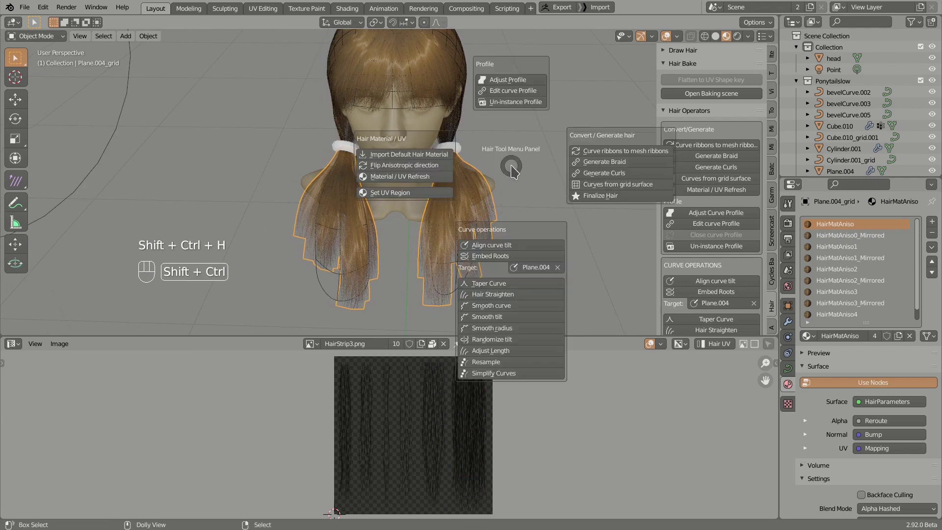
{"action": "left_click", "coordinate": [389, 193]}
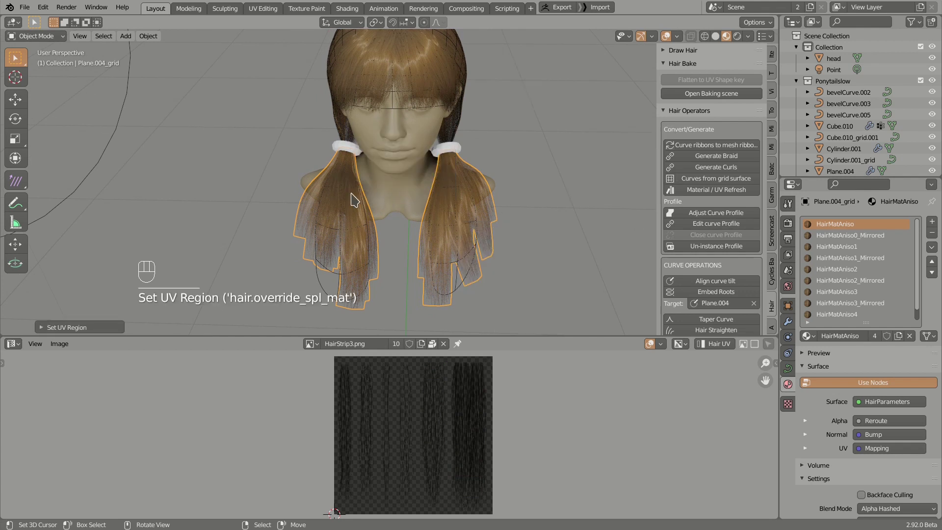
{"action": "left_click", "coordinate": [83, 327]}
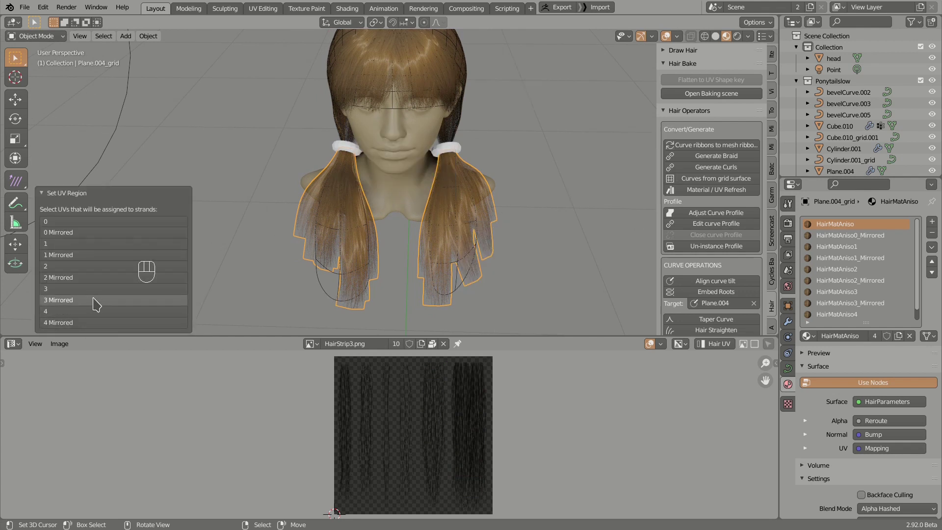
{"action": "left_click", "coordinate": [74, 289]}
{"action": "left_click", "coordinate": [81, 312]}
{"action": "left_click", "coordinate": [81, 322]}
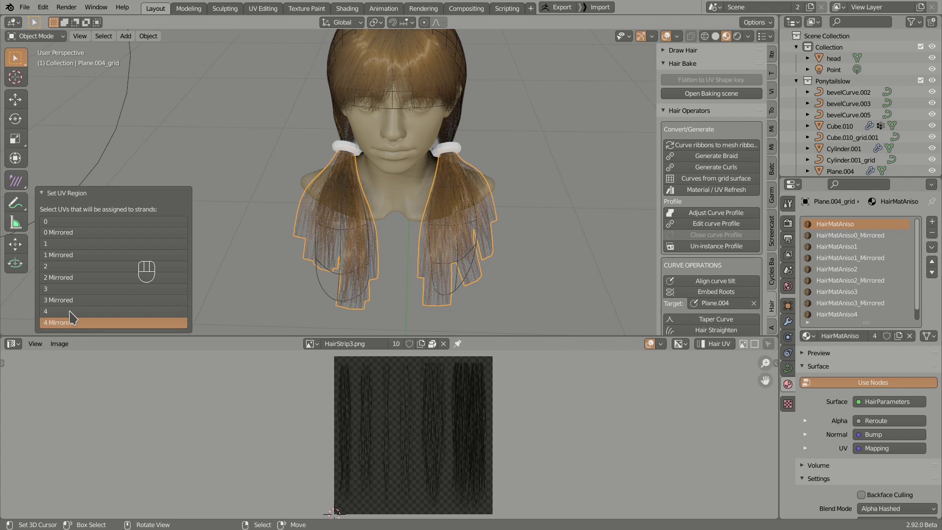
- Try UV regions 3, 1 Mirrored and 1 on the ponytail strands, and settle on region 4
{"action": "left_click", "coordinate": [59, 288]}
{"action": "left_click", "coordinate": [60, 254]}
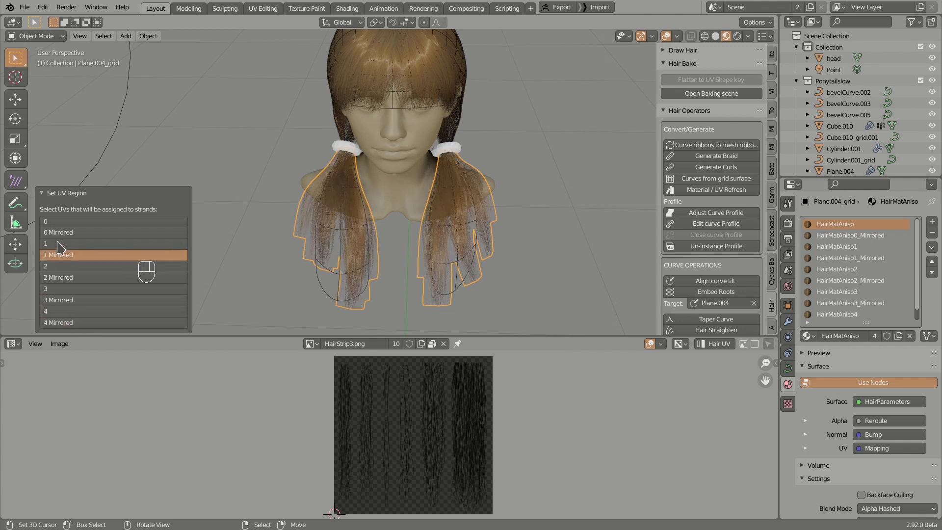
{"action": "left_click", "coordinate": [64, 243]}
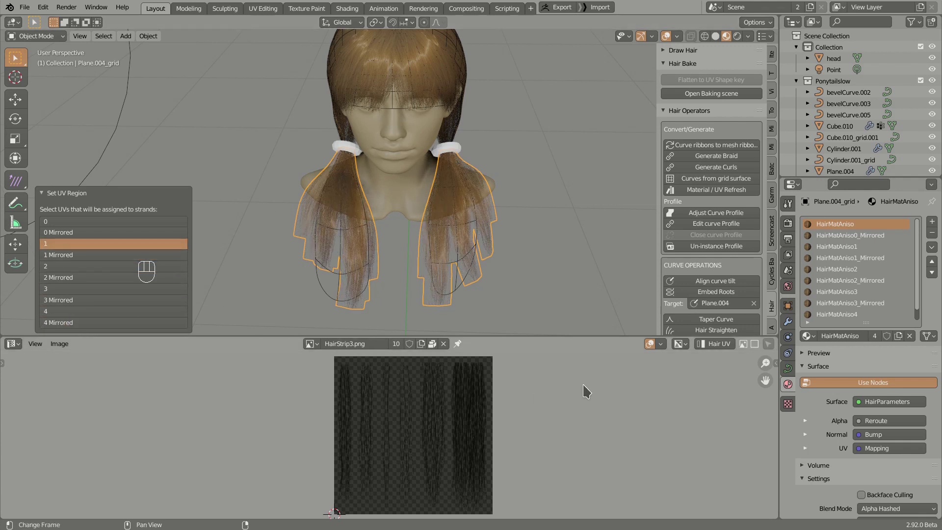
{"action": "left_click", "coordinate": [132, 289]}
{"action": "left_click", "coordinate": [127, 311]}
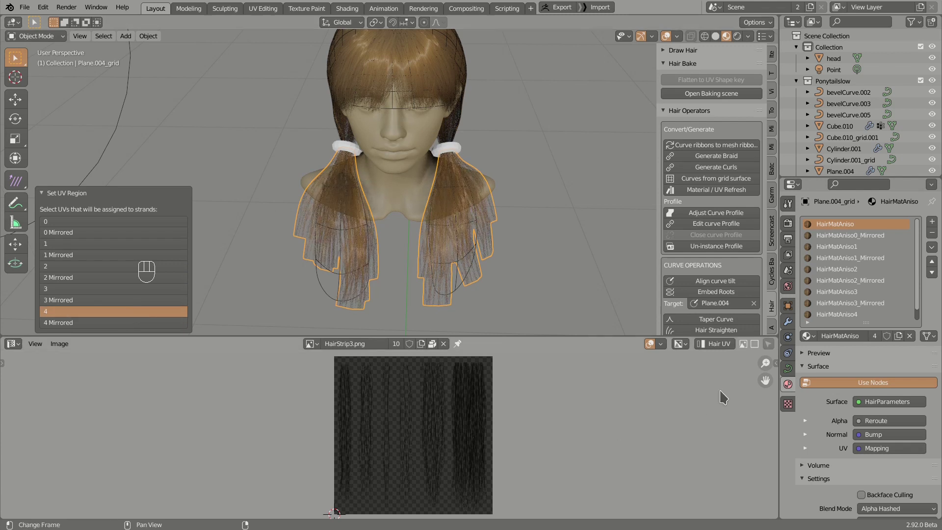
- Check the Hair UV boxes over the strand texture and cancel the operator
{"action": "left_click", "coordinate": [716, 343]}
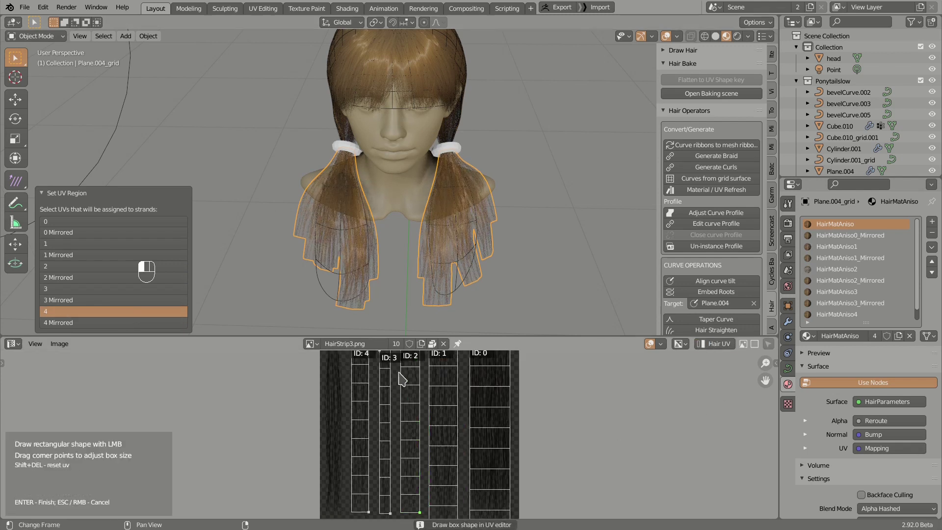
{"action": "scroll", "coordinate": [444, 378], "scroll_direction": "up", "scroll_amount": 2}
{"action": "scroll", "coordinate": [390, 422], "scroll_direction": "down", "scroll_amount": 2}
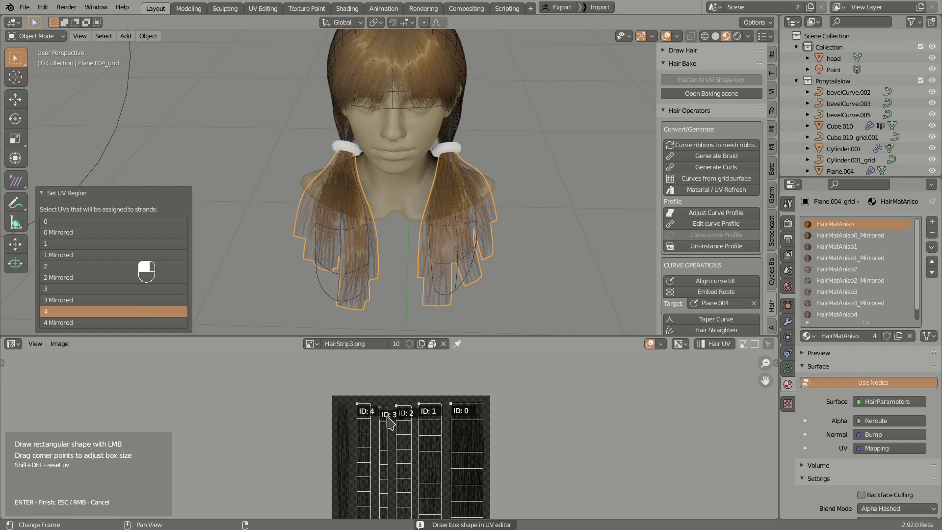
{"action": "right_click", "coordinate": [392, 415]}
{"action": "middle_click_drag", "start_coordinate": [459, 273], "coordinate": [459, 282]}
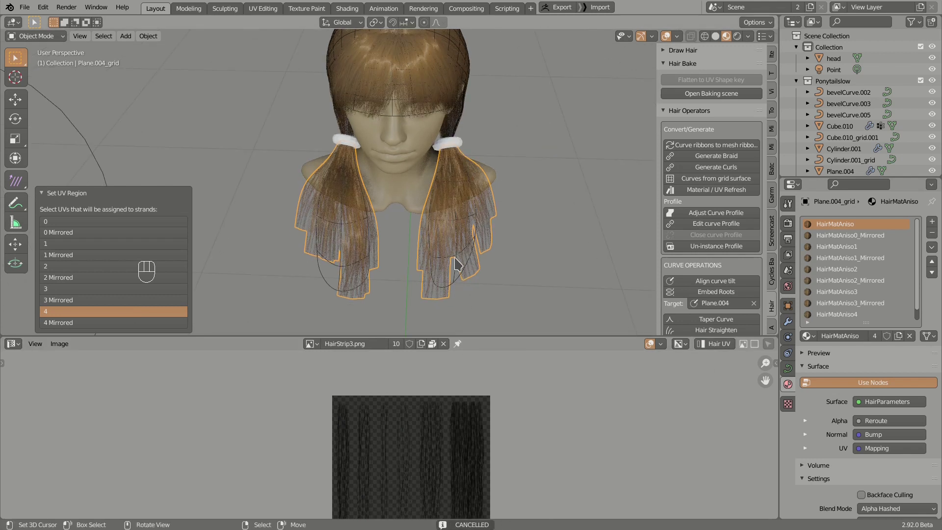
- In Edit Mode, hide the curve normals and box-select the lower control points of the ponytail on the model's left side
{"action": "key", "text": "Tab"}
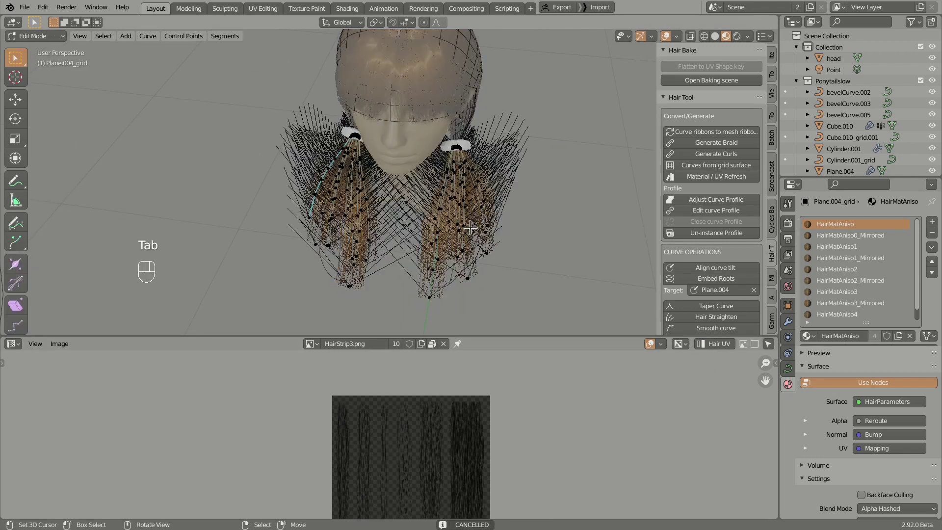
{"action": "left_click", "coordinate": [473, 244]}
{"action": "left_click", "coordinate": [651, 37]}
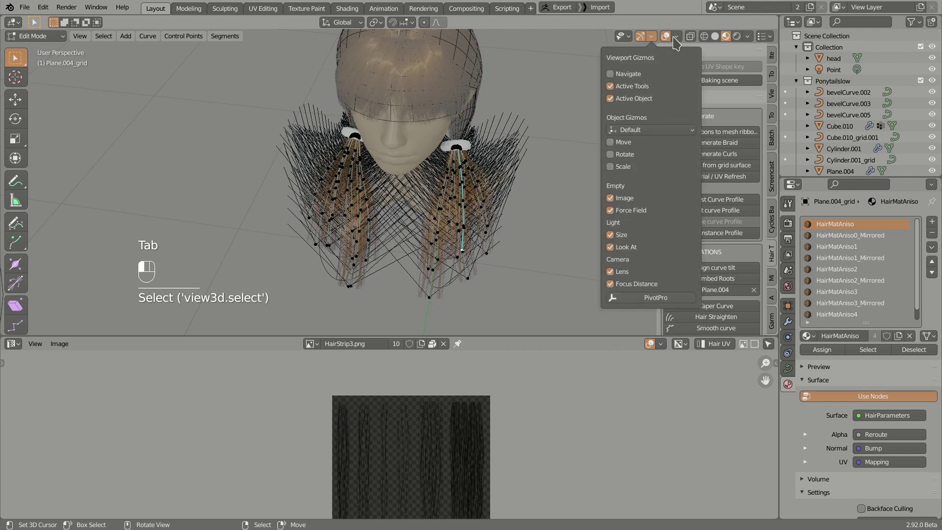
{"action": "mouse_move", "coordinate": [676, 37]}
{"action": "left_click", "coordinate": [608, 360]}
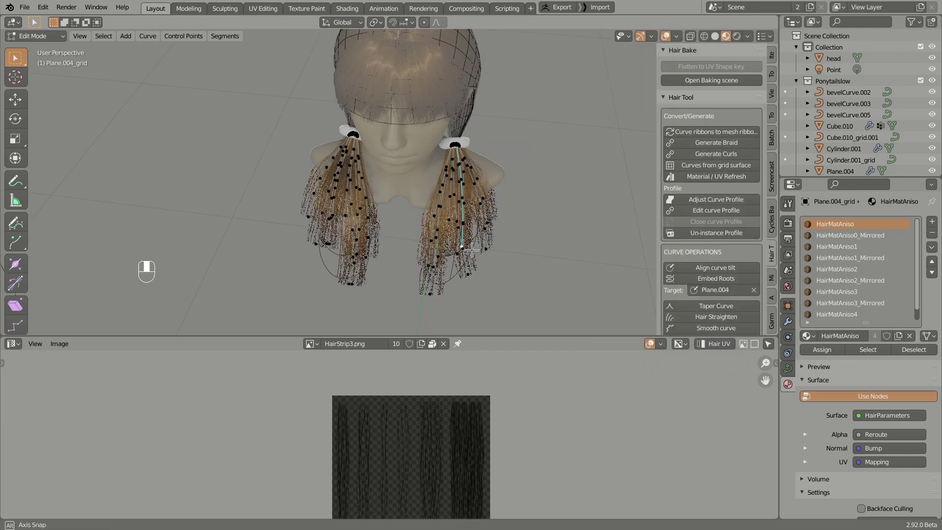
{"action": "key", "text": "b"}
{"action": "left_click_drag", "start_coordinate": [444, 215], "coordinate": [490, 278]}
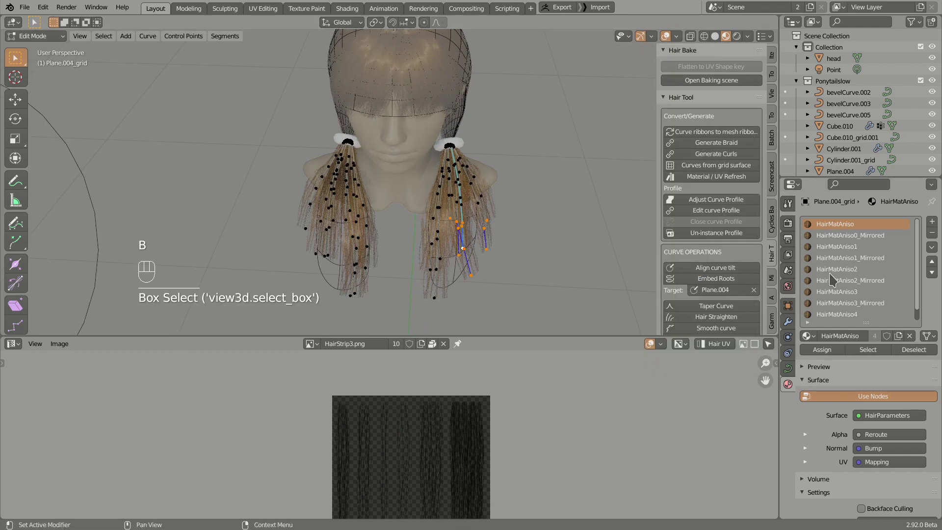
- Try assigning the HairMatAniso3 and HairMatAniso4_Mirrored material slots to the selected strands
{"action": "left_click", "coordinate": [856, 270]}
{"action": "left_click", "coordinate": [845, 292]}
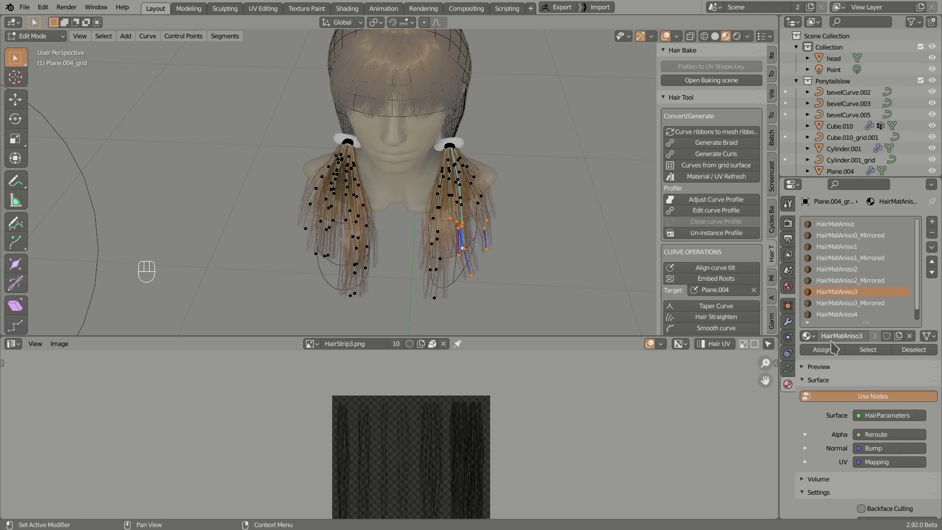
{"action": "left_click", "coordinate": [822, 350]}
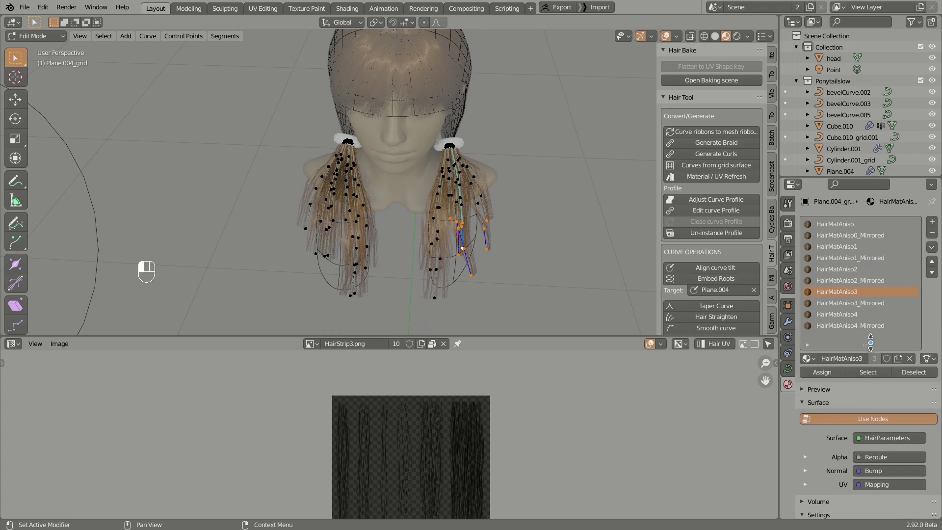
{"action": "left_click", "coordinate": [850, 325]}
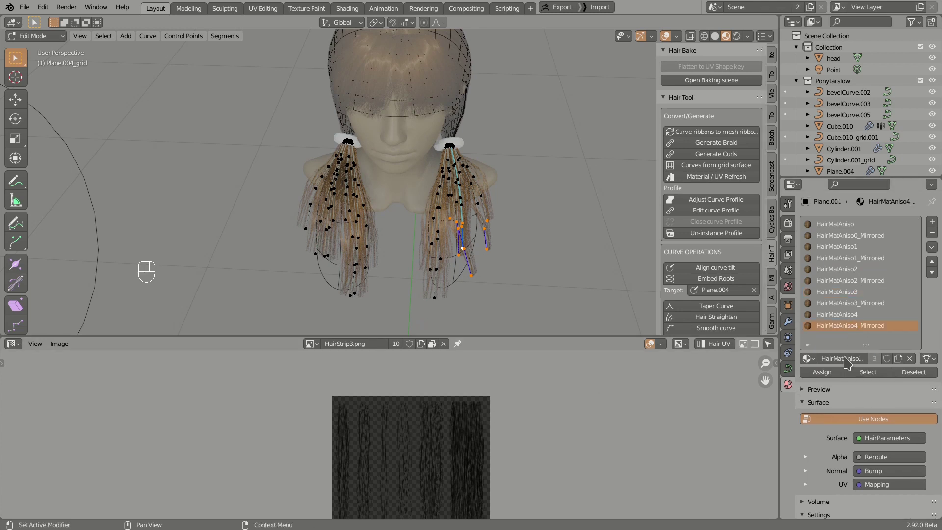
{"action": "left_click", "coordinate": [822, 372]}
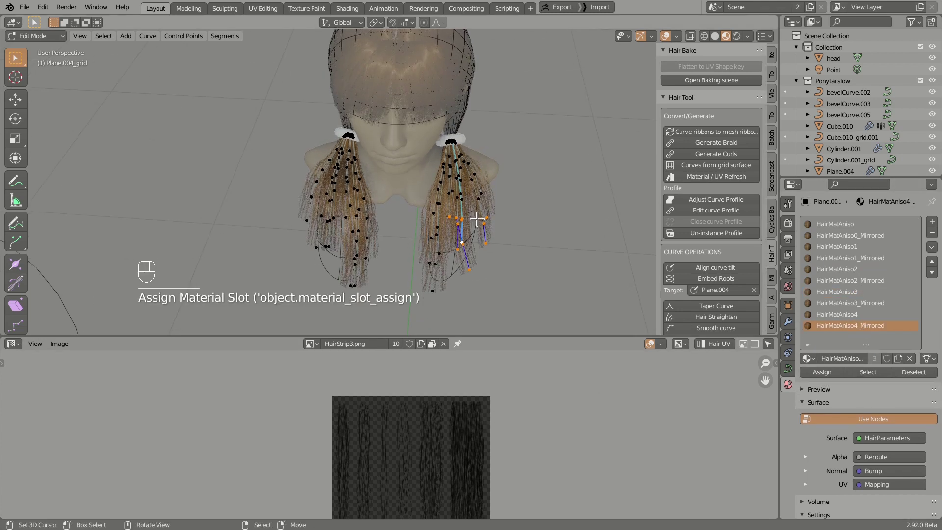
- Assign the HairMatAniso1 material slot to the selected strands and return to Object Mode
{"action": "left_click", "coordinate": [844, 247]}
{"action": "left_click", "coordinate": [822, 373]}
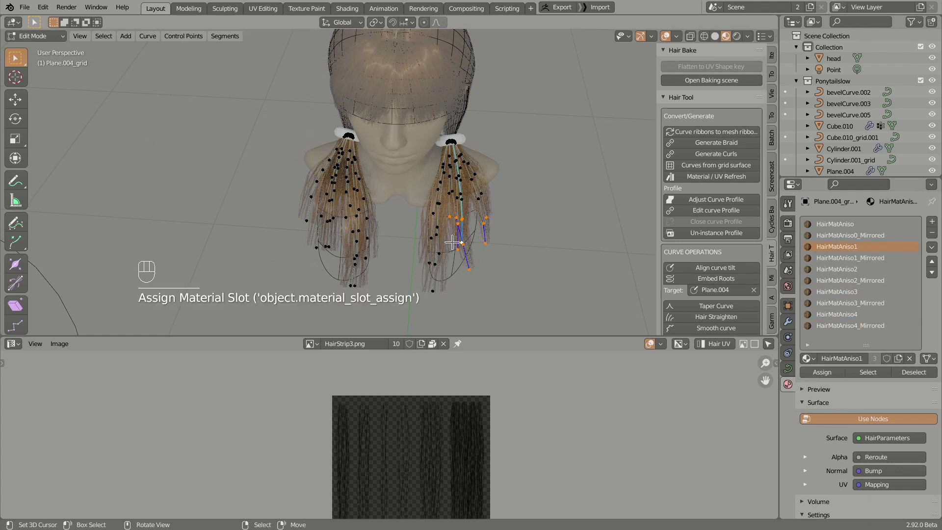
{"action": "key", "text": "Tab"}
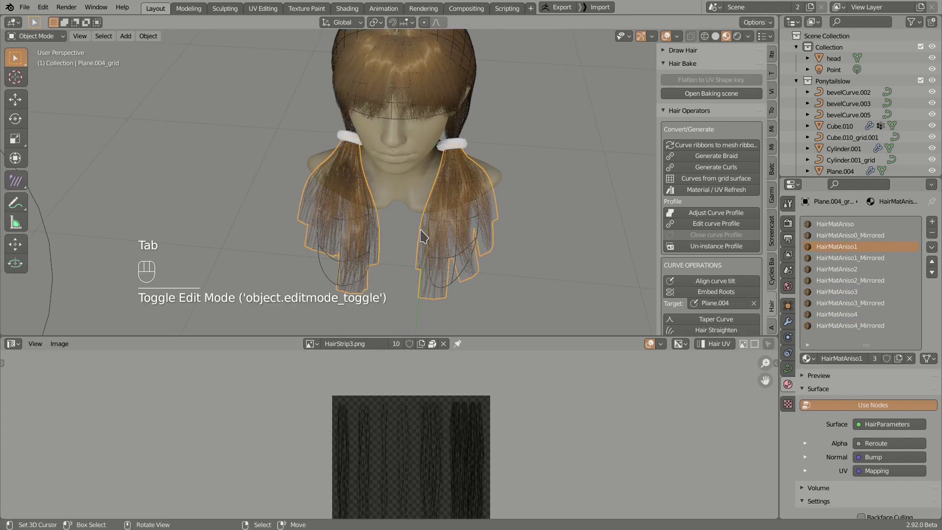
- Activate the Hair Modeling tool and add the lower hair tips of the ponytail on the model's right side to the selection
{"action": "middle_click_drag", "start_coordinate": [221, 202], "coordinate": [210, 187], "text": "shift"}
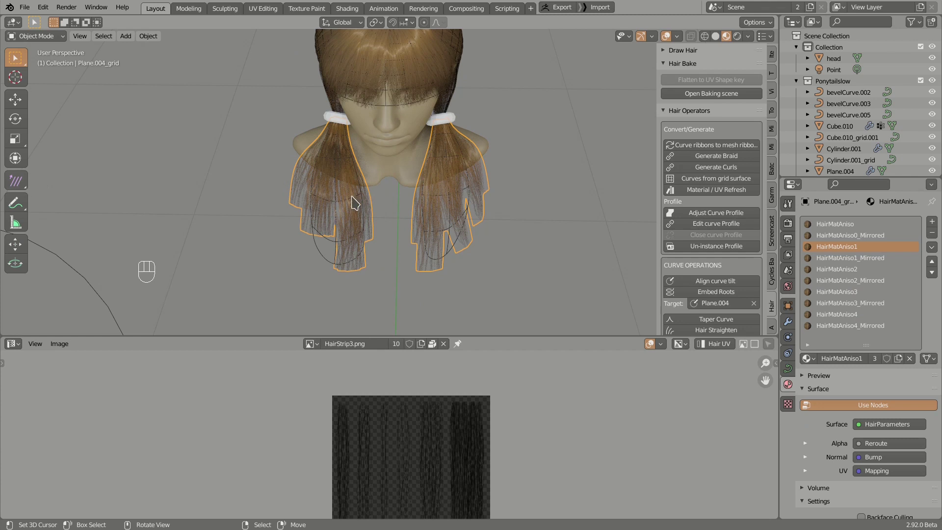
{"action": "middle_click_drag", "start_coordinate": [115, 178], "coordinate": [126, 176]}
{"action": "left_click_drag", "start_coordinate": [32, 163], "coordinate": [94, 165]}
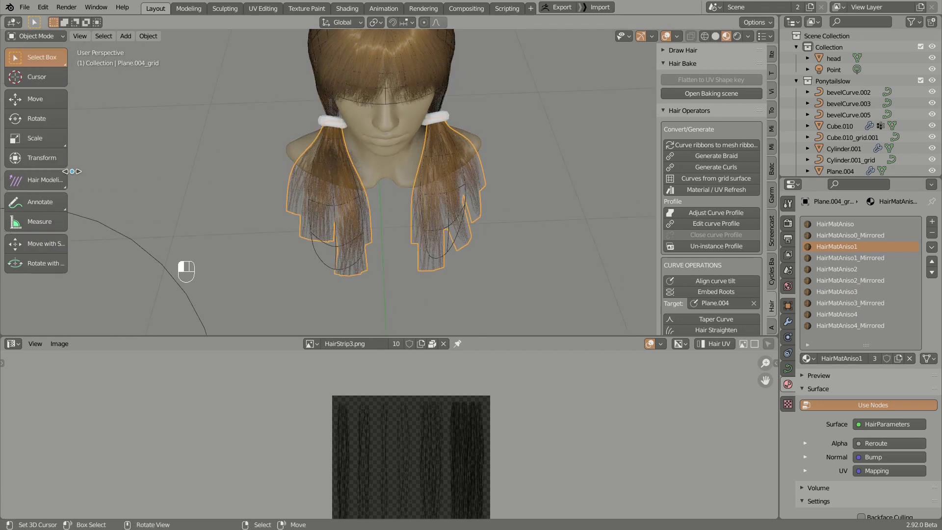
{"action": "middle_click_drag", "start_coordinate": [101, 172], "coordinate": [118, 183]}
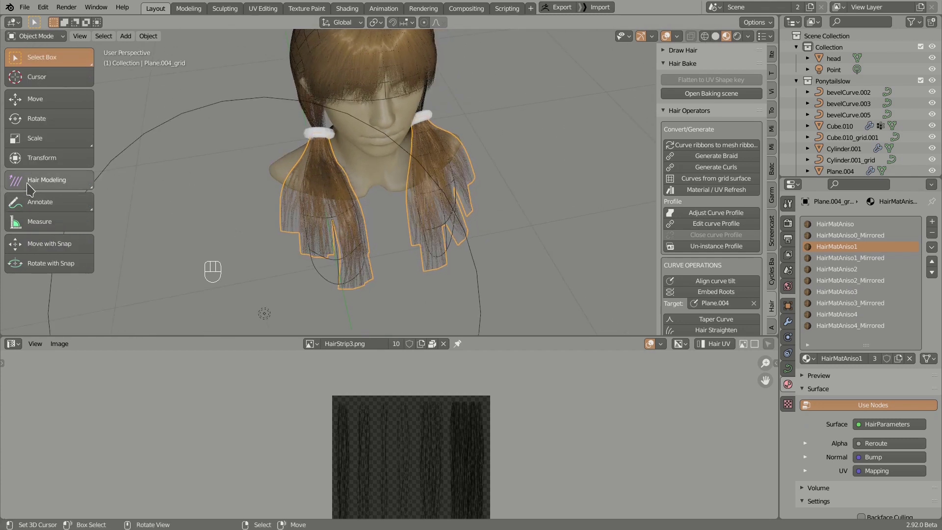
{"action": "left_click", "coordinate": [61, 183]}
{"action": "middle_click_drag", "start_coordinate": [224, 210], "coordinate": [373, 218]}
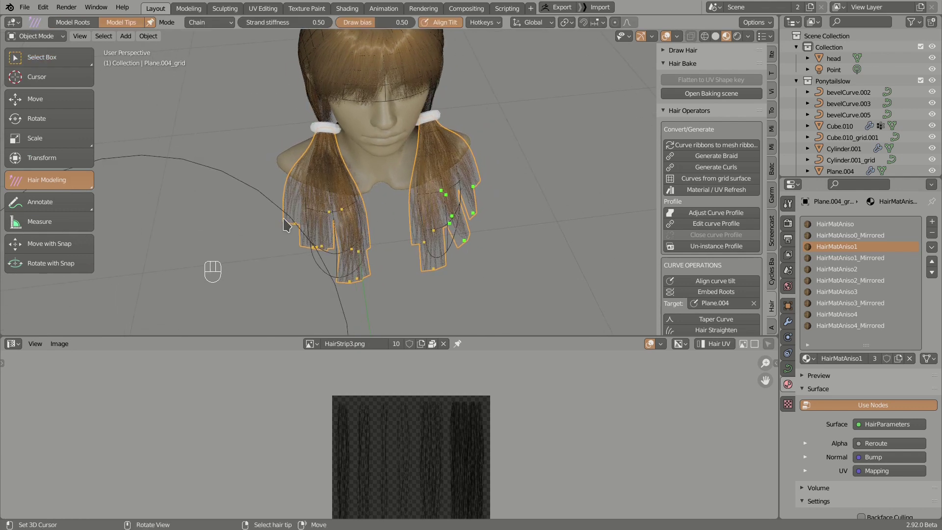
{"action": "left_click_drag", "start_coordinate": [342, 256], "coordinate": [381, 303]}
{"action": "middle_click_drag", "start_coordinate": [375, 268], "coordinate": [364, 262]}
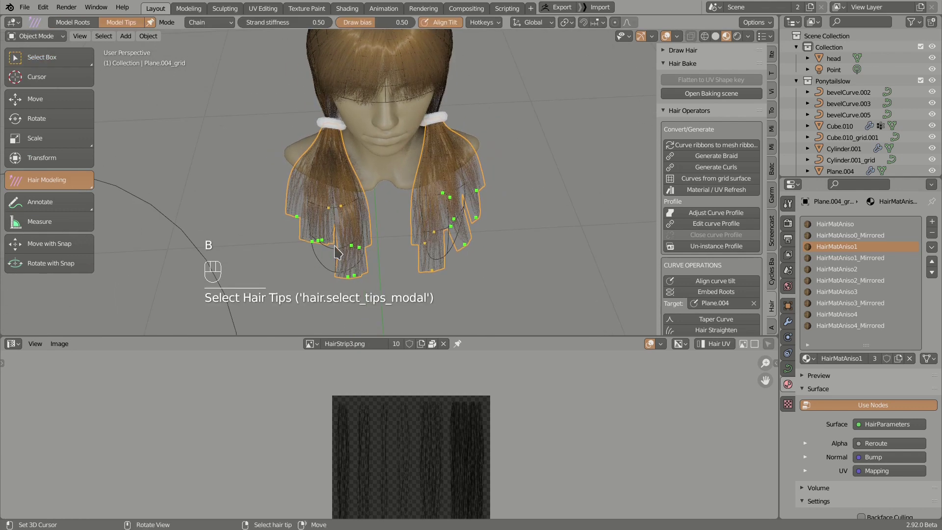
- Set the UV region of the selected ponytail strands to 2 Mirrored, 3, 3 Mirrored, 4 and 4 Mirrored
{"action": "key", "text": "ctrl+shift+h"}
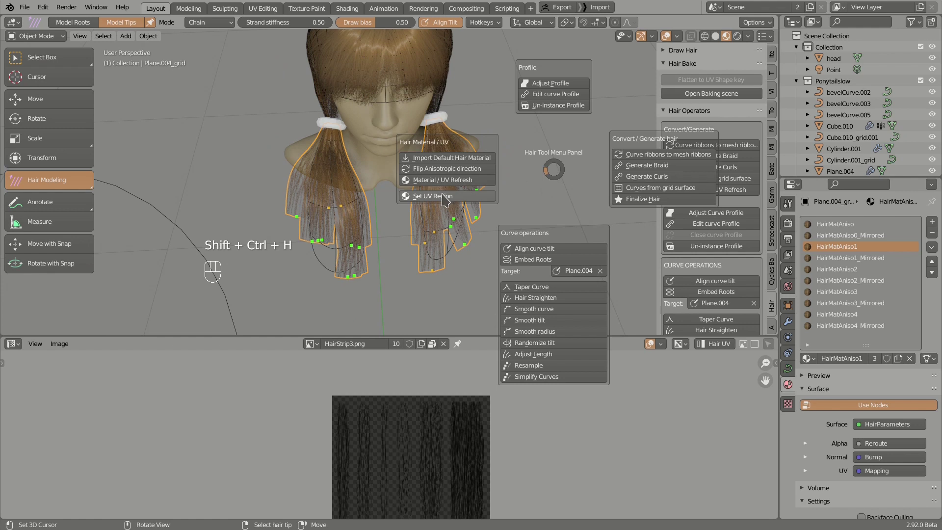
{"action": "left_click", "coordinate": [425, 203]}
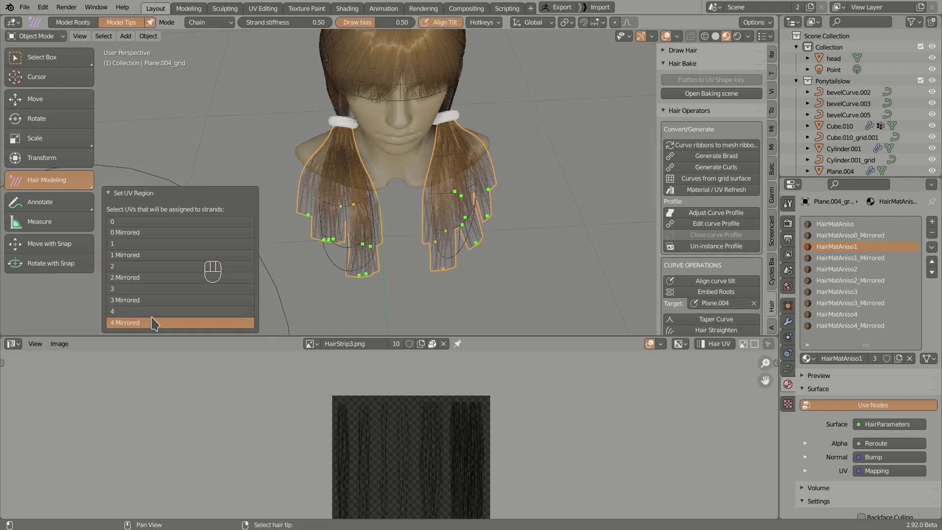
{"action": "left_click_drag", "start_coordinate": [139, 311], "coordinate": [173, 284]}
{"action": "middle_click_drag", "start_coordinate": [352, 241], "coordinate": [376, 194]}
- Vary the random distribution of the assigned UV regions, ending with a seed of 10
{"action": "left_click", "coordinate": [250, 198]}
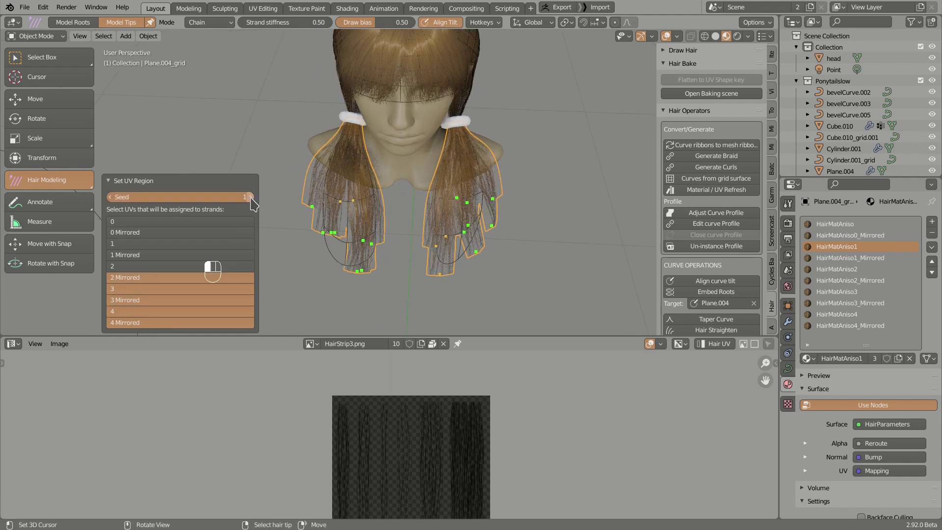
{"action": "left_click", "coordinate": [250, 198]}
{"action": "left_click", "coordinate": [250, 198]}
{"action": "left_click", "coordinate": [250, 198]}
{"action": "left_click_drag", "start_coordinate": [252, 204], "coordinate": [256, 203]}
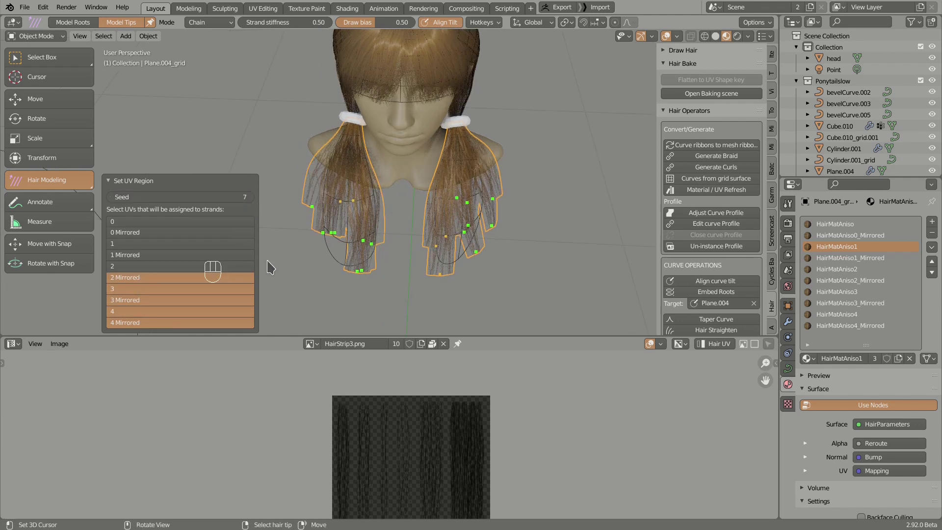
{"action": "middle_click_drag", "start_coordinate": [410, 247], "coordinate": [475, 229]}
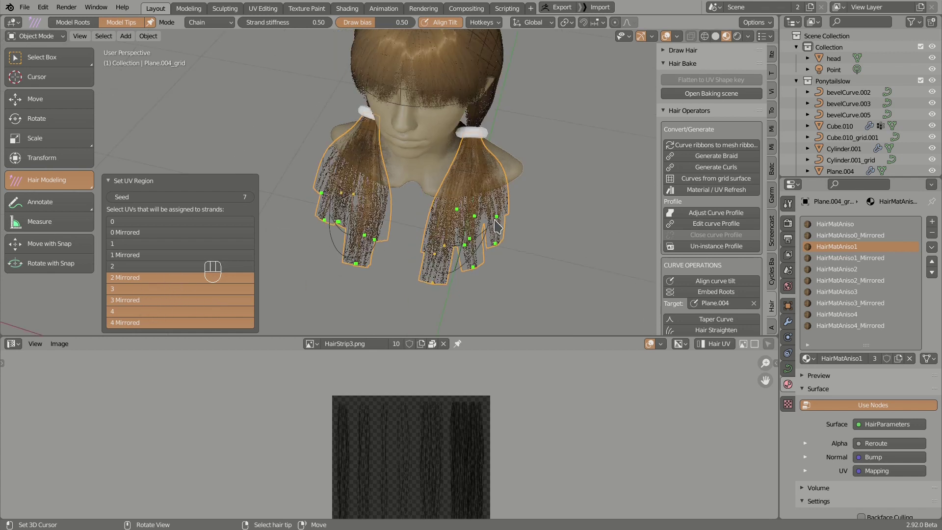
{"action": "left_click", "coordinate": [249, 197]}
{"action": "left_click", "coordinate": [249, 197]}
{"action": "left_click", "coordinate": [249, 198]}
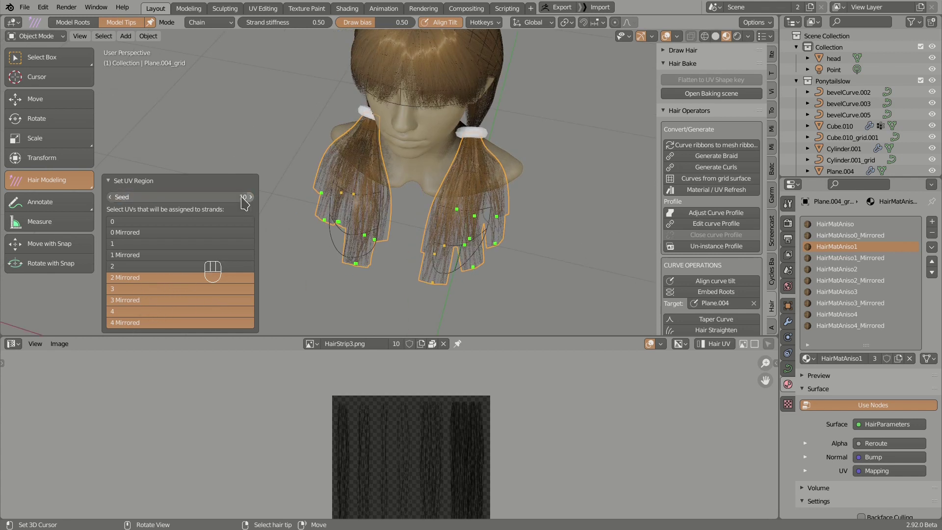
{"action": "middle_click_drag", "start_coordinate": [578, 332], "coordinate": [595, 312]}
{"action": "middle_click_drag", "start_coordinate": [484, 250], "coordinate": [488, 275]}
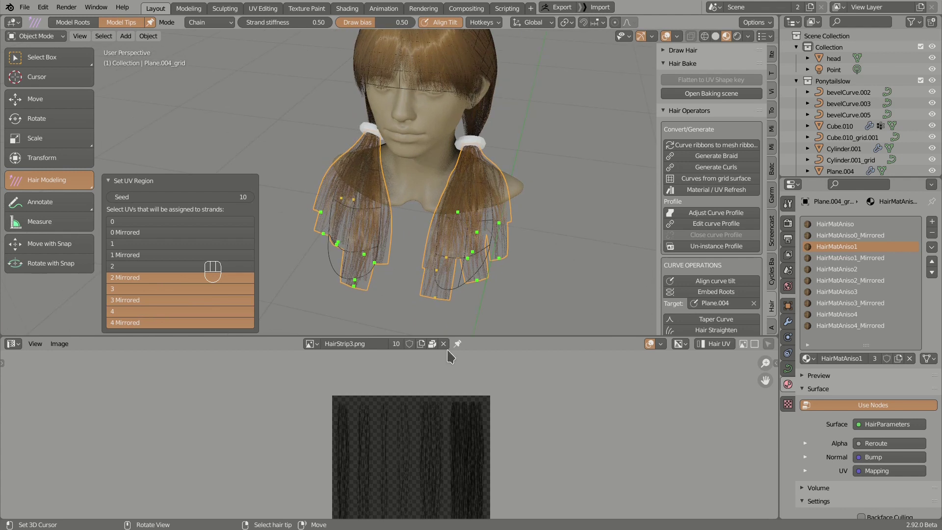
- Draw a sixth hair UV box around the unboxed outermost hair strip of HairStrip3.png and finish the UV editing
{"action": "middle_click_drag", "start_coordinate": [465, 446], "coordinate": [481, 385]}
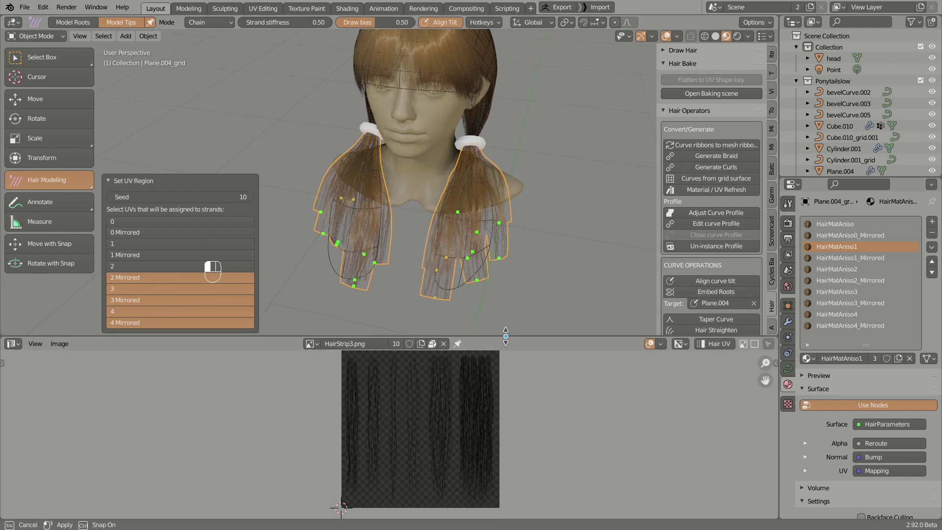
{"action": "left_click_drag", "start_coordinate": [509, 338], "coordinate": [511, 305]}
{"action": "middle_click_drag", "start_coordinate": [483, 248], "coordinate": [452, 261]}
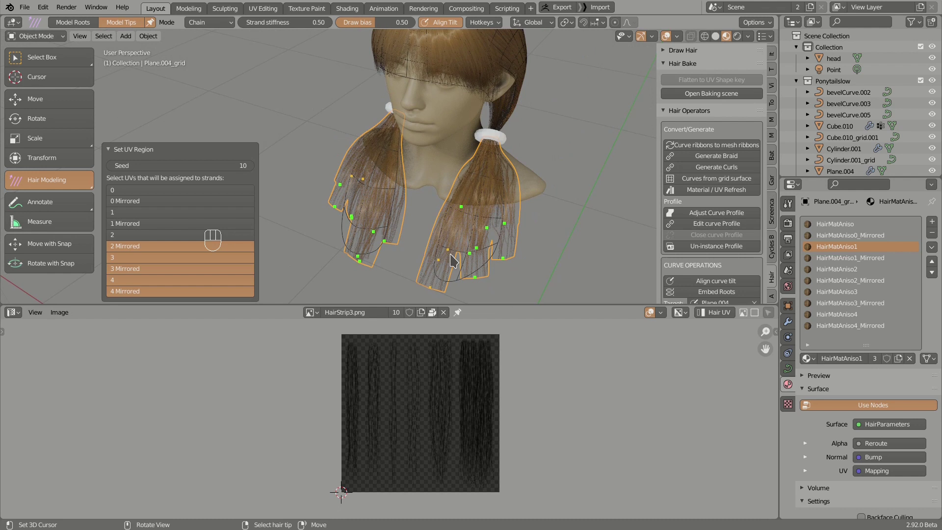
{"action": "left_click", "coordinate": [711, 313]}
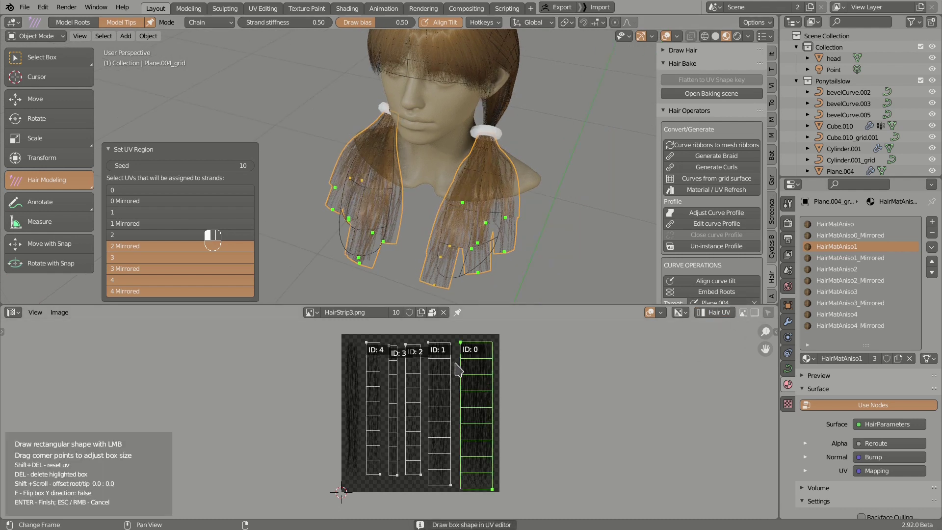
{"action": "left_click_drag", "start_coordinate": [346, 343], "coordinate": [361, 475]}
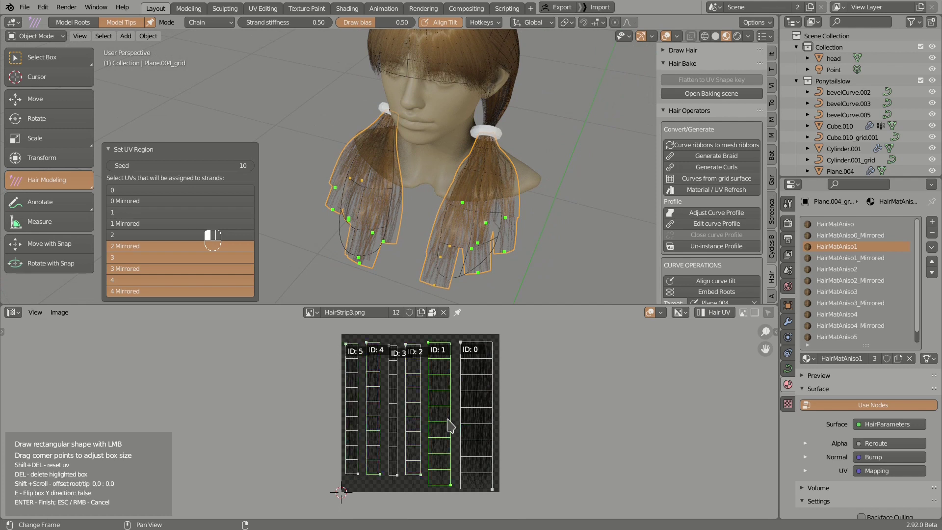
{"action": "middle_click_drag", "start_coordinate": [525, 401], "coordinate": [519, 407]}
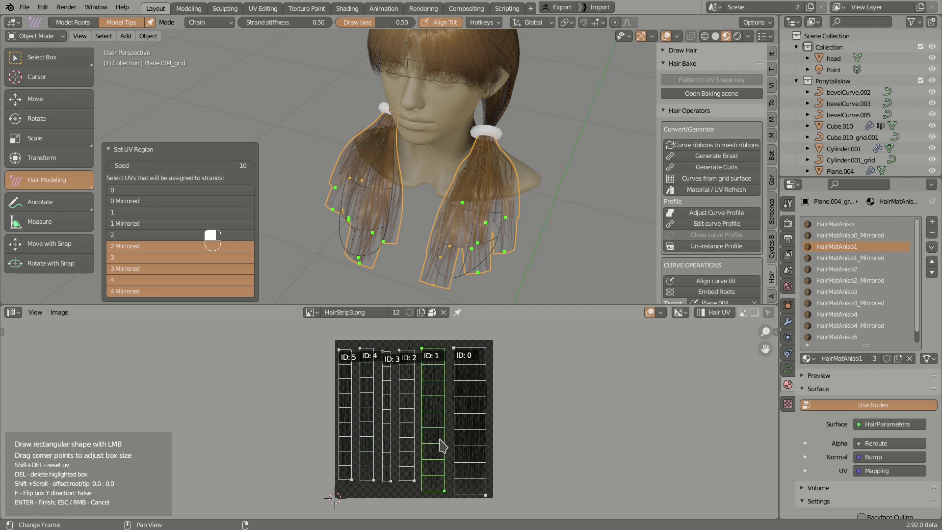
{"action": "key", "text": "Return"}
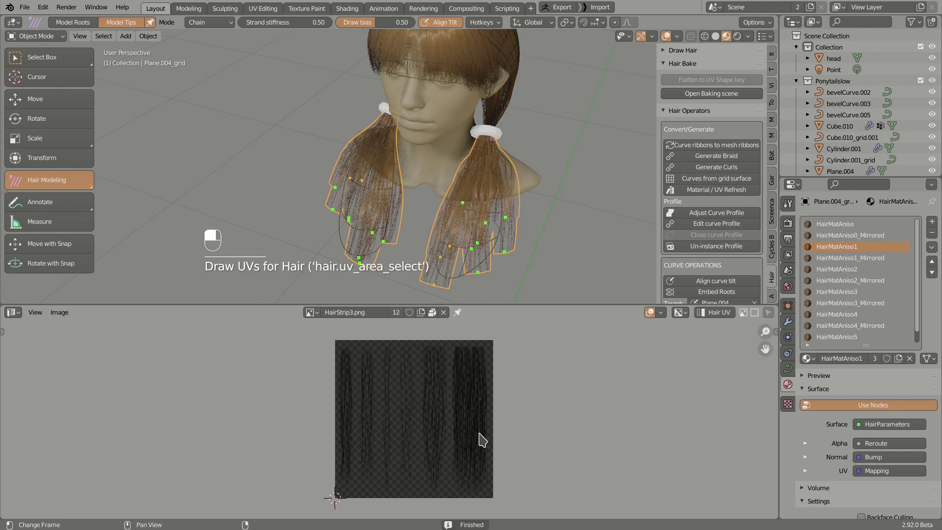
- Select the fringe hair object Cube.010_grid.001 and all of its hair tips
{"action": "middle_click_drag", "start_coordinate": [431, 238], "coordinate": [395, 248]}
{"action": "middle_click_drag", "start_coordinate": [450, 122], "coordinate": [431, 159], "text": "shift"}
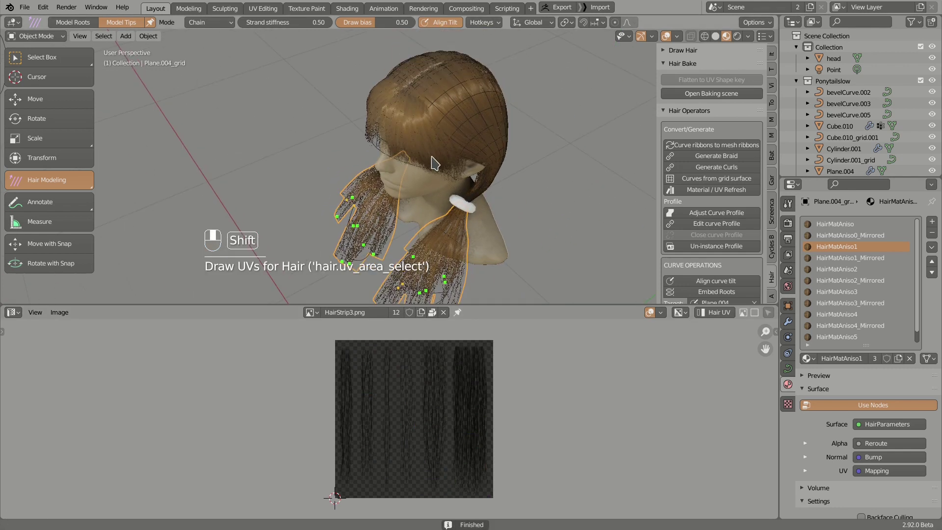
{"action": "left_click", "coordinate": [392, 129]}
{"action": "left_click", "coordinate": [368, 104], "text": "ctrl"}
{"action": "left_click", "coordinate": [372, 120], "text": "ctrl"}
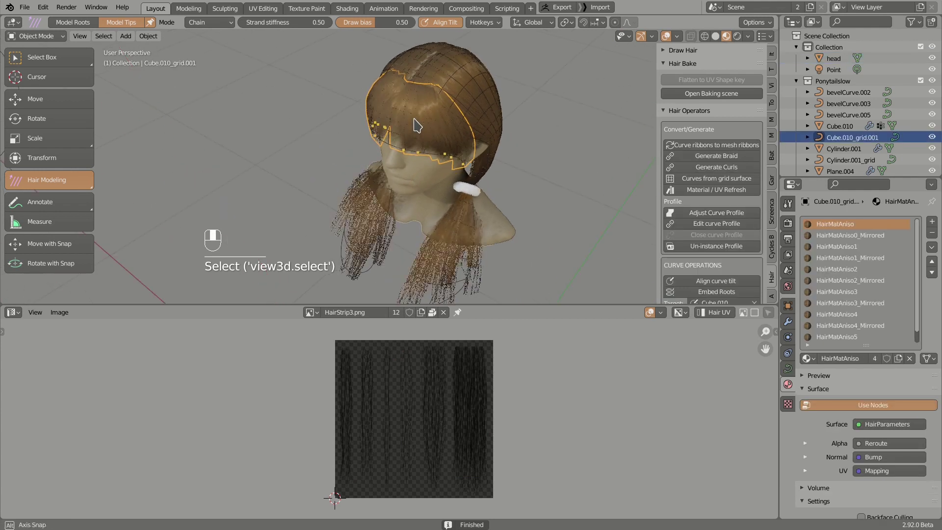
{"action": "key", "text": "a"}
{"action": "middle_click_drag", "start_coordinate": [373, 124], "coordinate": [352, 141]}
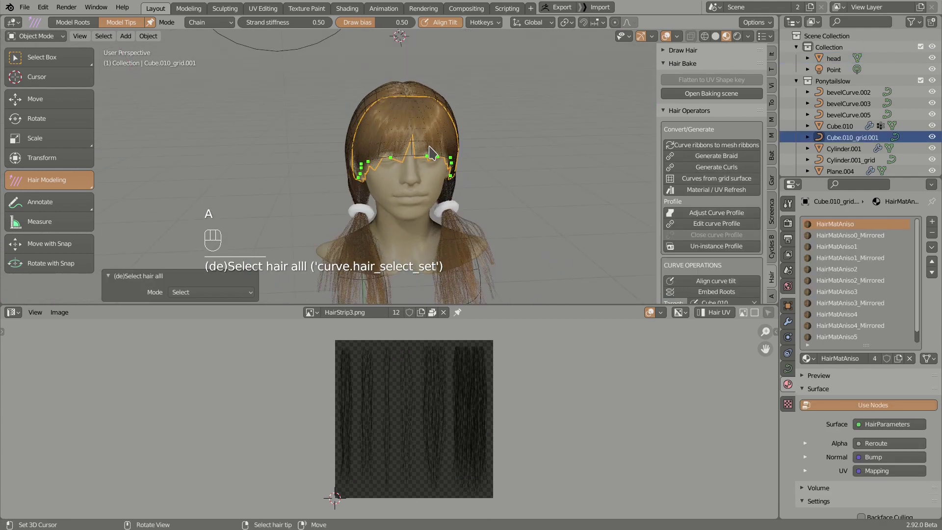
- Clear the tip selection and box-select only the fringe tips on the model's right side
{"action": "key", "text": "alt+a"}
{"action": "key", "text": "b"}
{"action": "left_click_drag", "start_coordinate": [331, 128], "coordinate": [407, 189]}
{"action": "middle_click_drag", "start_coordinate": [429, 184], "coordinate": [410, 203]}
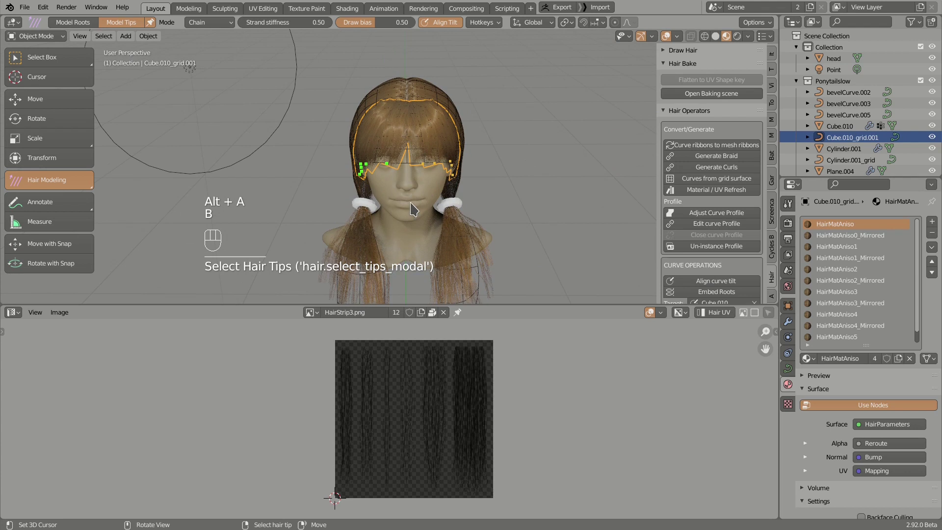
{"action": "middle_click_drag", "start_coordinate": [476, 253], "coordinate": [483, 258]}
- Extend the material slot list and examine the fringe's hair UV boxes, leaving without changes
{"action": "left_click_drag", "start_coordinate": [866, 345], "coordinate": [862, 378]}
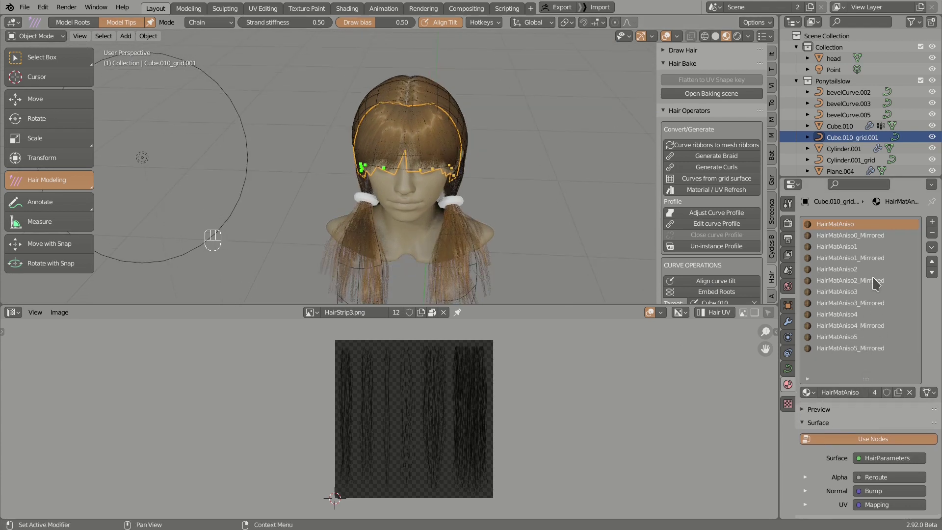
{"action": "left_click", "coordinate": [709, 312]}
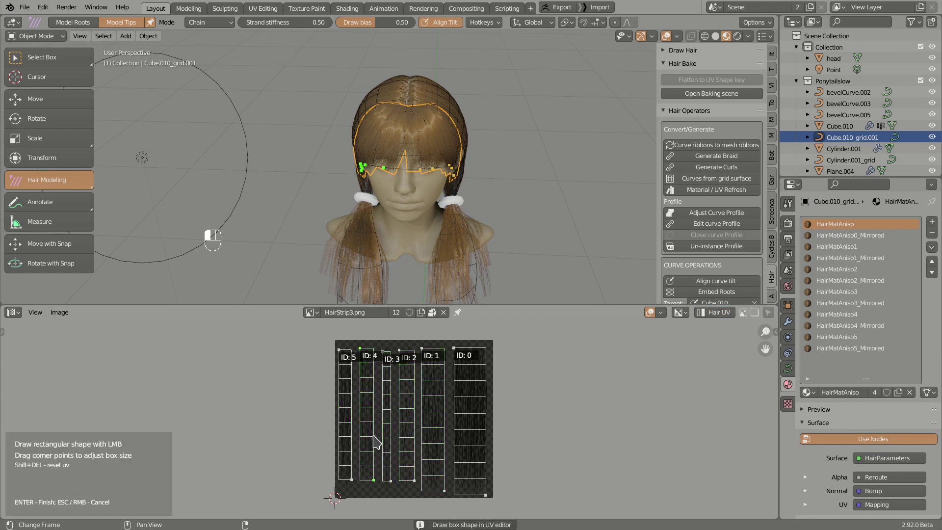
{"action": "middle_click_drag", "start_coordinate": [378, 259], "coordinate": [444, 273]}
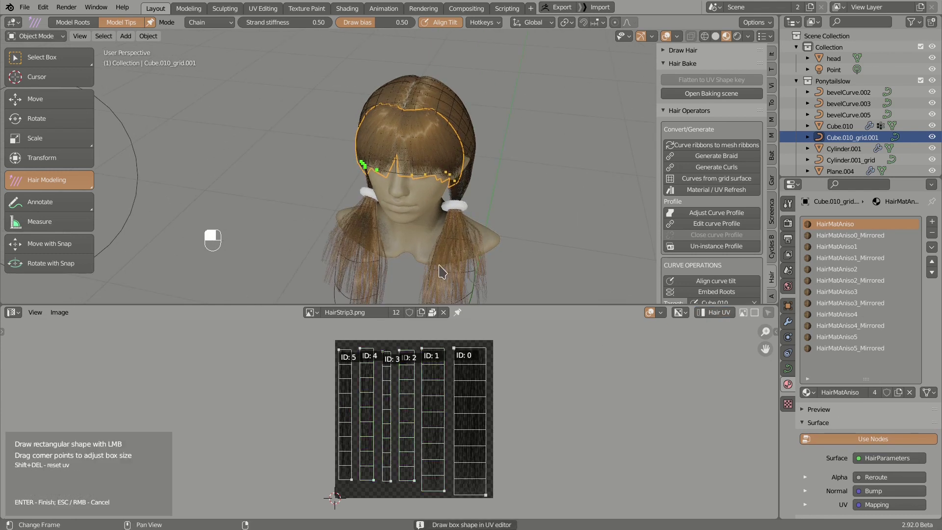
{"action": "right_click", "coordinate": [450, 260]}
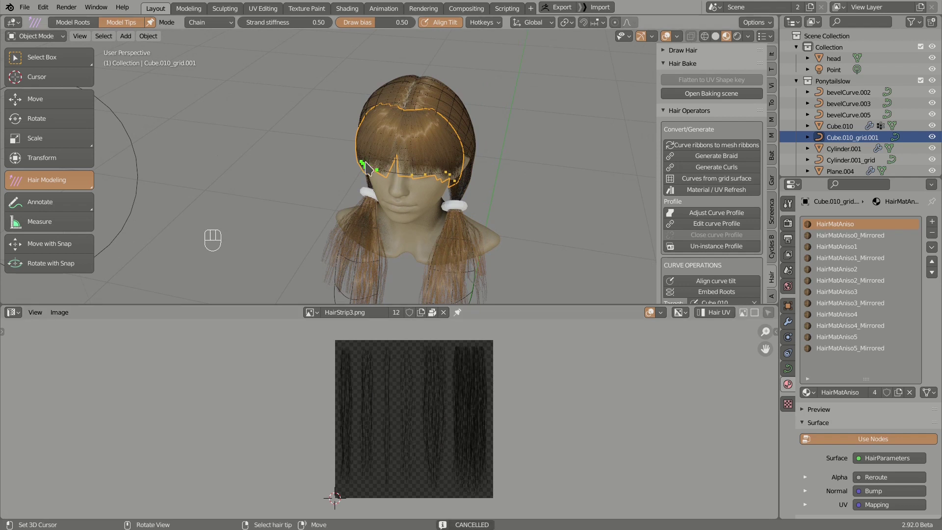
- Set the UV region of the selected fringe strands to 4, 4 Mirrored, 5 and 5 Mirrored
{"action": "middle_click_drag", "start_coordinate": [357, 154], "coordinate": [404, 126]}
{"action": "key", "text": "ctrl+shift+h"}
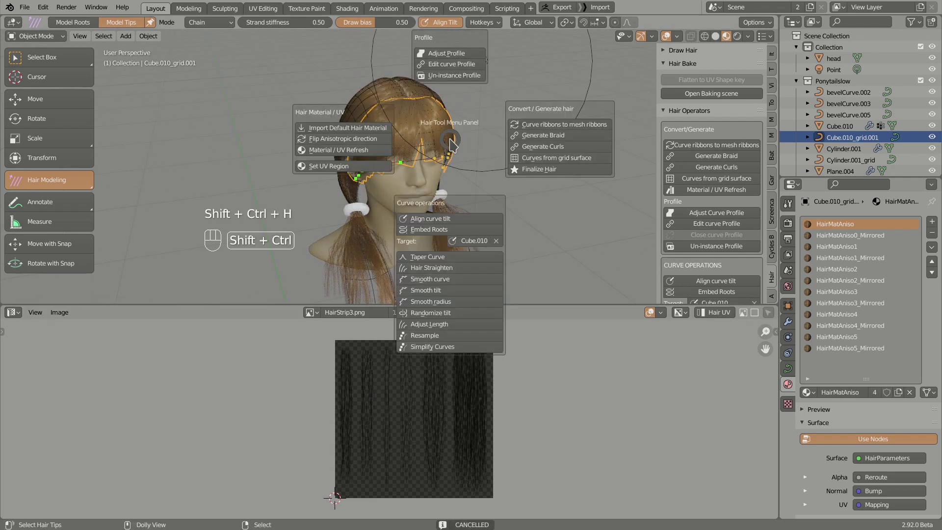
{"action": "left_click", "coordinate": [302, 251]}
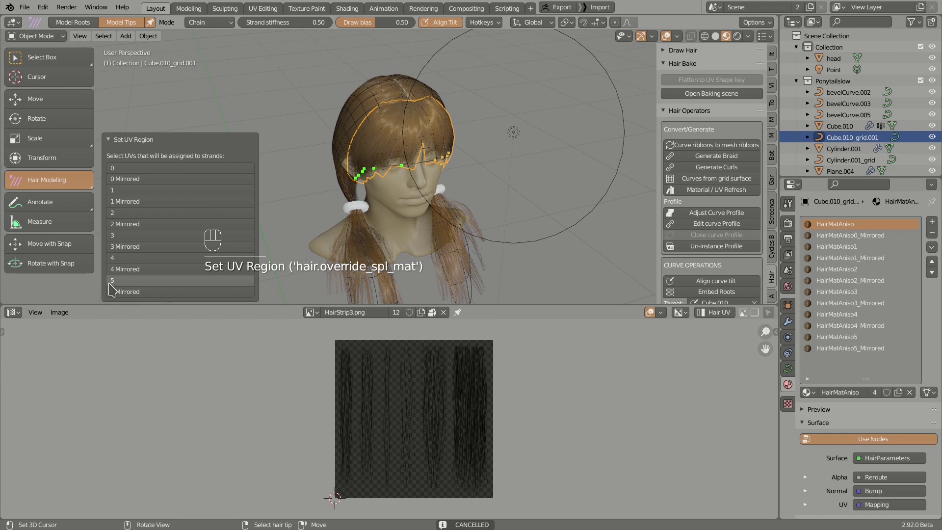
{"action": "left_click", "coordinate": [133, 291]}
{"action": "left_click", "coordinate": [134, 280], "text": "shift"}
{"action": "left_click", "coordinate": [136, 269], "text": "shift"}
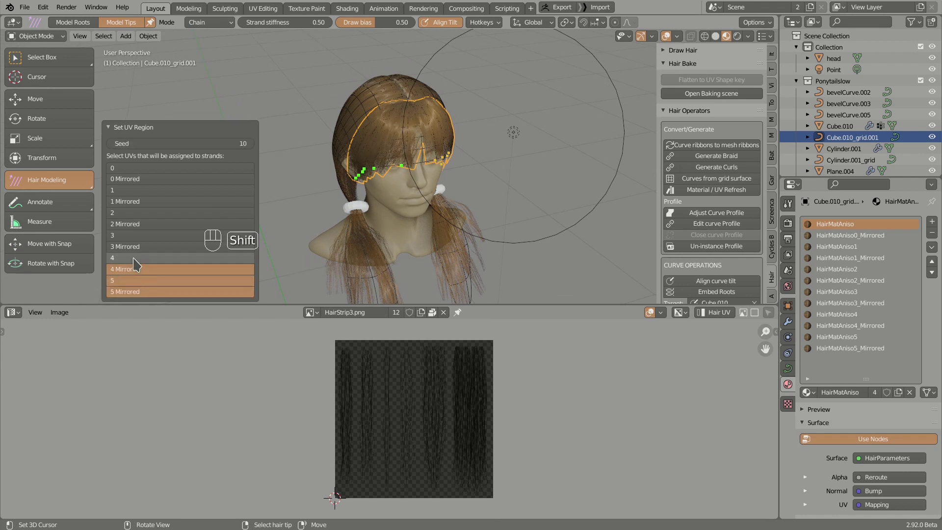
{"action": "left_click", "coordinate": [136, 258], "text": "shift"}
- Select the back hair object Cylinder.001_grid and box-select its hair tips at the hair tie
{"action": "middle_click_drag", "start_coordinate": [380, 201], "coordinate": [425, 150]}
{"action": "left_click", "coordinate": [425, 148], "text": "ctrl"}
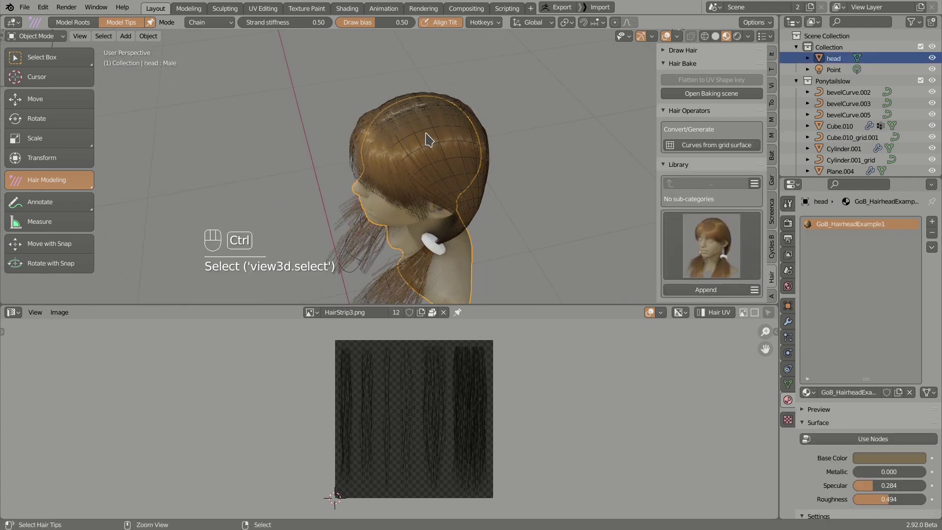
{"action": "left_click", "coordinate": [487, 193], "text": "ctrl"}
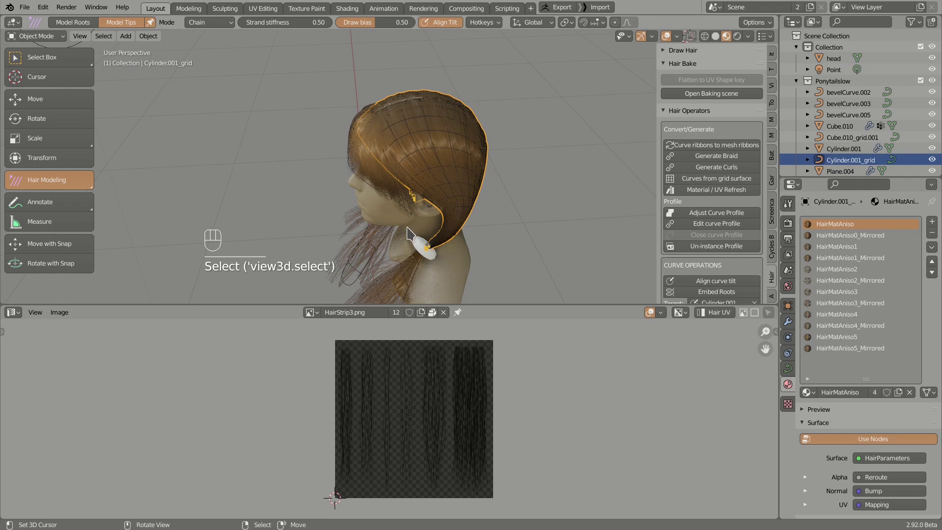
{"action": "key", "text": "b"}
{"action": "middle_click_drag", "start_coordinate": [440, 170], "coordinate": [446, 159]}
- Set the UV region of the selected back hair strands to 2 Mirrored, 2 and 1 Mirrored
{"action": "key", "text": "ctrl+shift+h"}
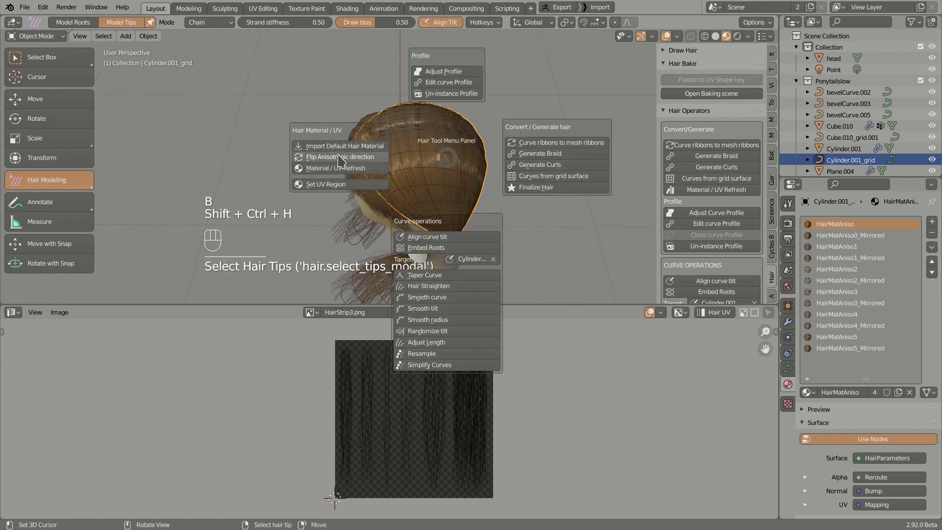
{"action": "left_click", "coordinate": [327, 184]}
{"action": "left_click", "coordinate": [175, 233]}
{"action": "left_click", "coordinate": [168, 224]}
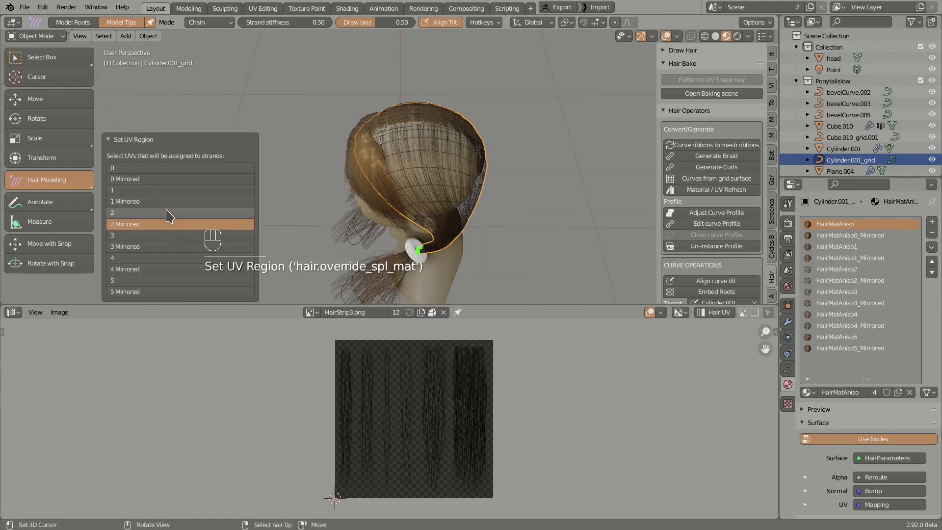
{"action": "left_click", "coordinate": [168, 213]}
{"action": "left_click", "coordinate": [168, 201]}
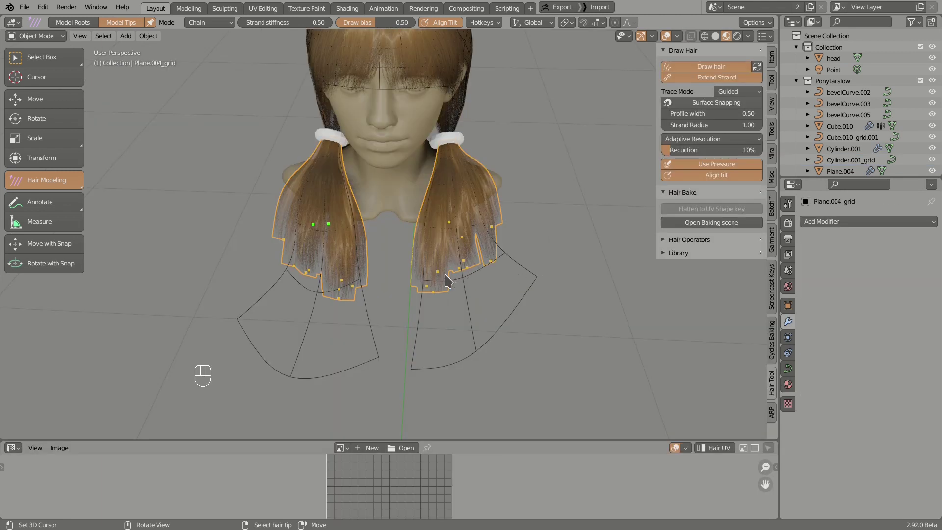
- Circle-select the lower hair tips of the ponytail on the model's left side
{"action": "left_click", "coordinate": [464, 273]}
{"action": "middle_click_drag", "start_coordinate": [478, 263], "coordinate": [472, 293]}
{"action": "key", "text": "c"}
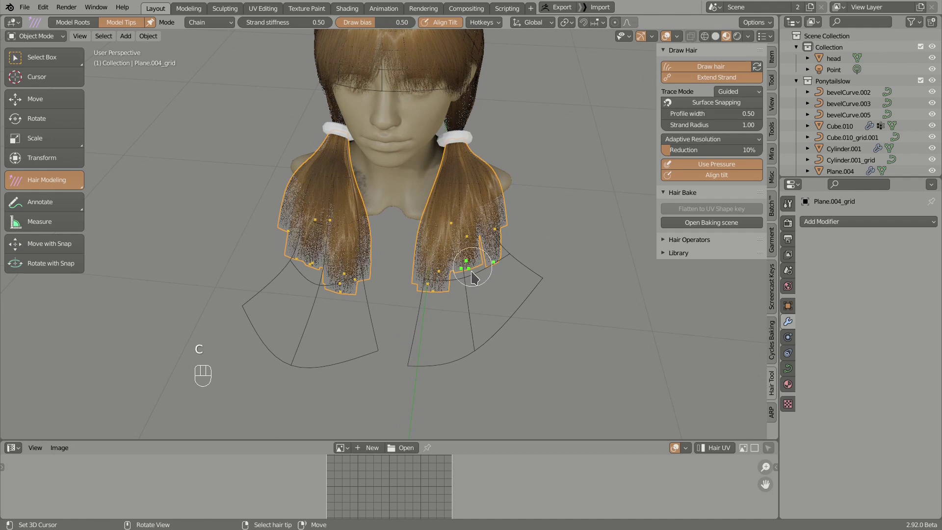
{"action": "mouse_move", "coordinate": [473, 280]}
{"action": "left_mouse_down"}
{"action": "mouse_move", "coordinate": [470, 269]}
{"action": "mouse_move", "coordinate": [434, 294]}
{"action": "left_mouse_up"}
{"action": "right_click", "coordinate": [434, 294]}
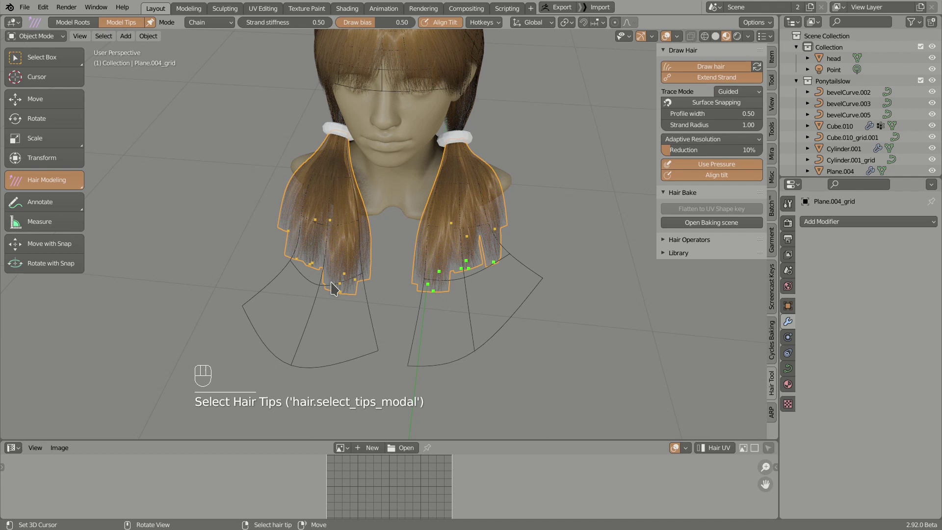
- Box-select the lower tips of the ponytail on the model's right side as well, and invert the tip selection
{"action": "key", "text": "b"}
{"action": "mouse_move", "coordinate": [321, 265]}
{"action": "left_mouse_down"}
{"action": "mouse_move", "coordinate": [364, 306]}
{"action": "mouse_move", "coordinate": [312, 251]}
{"action": "left_mouse_up"}
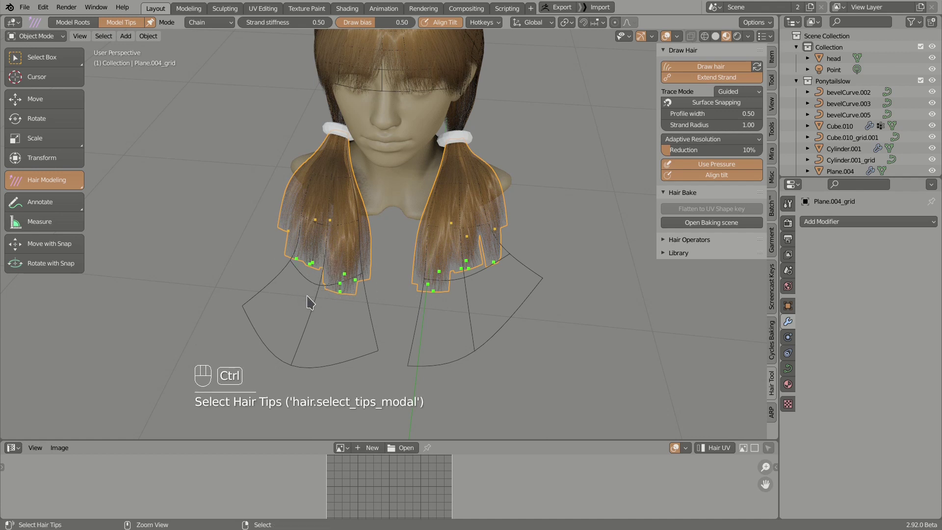
{"action": "key", "text": "ctrl+i"}
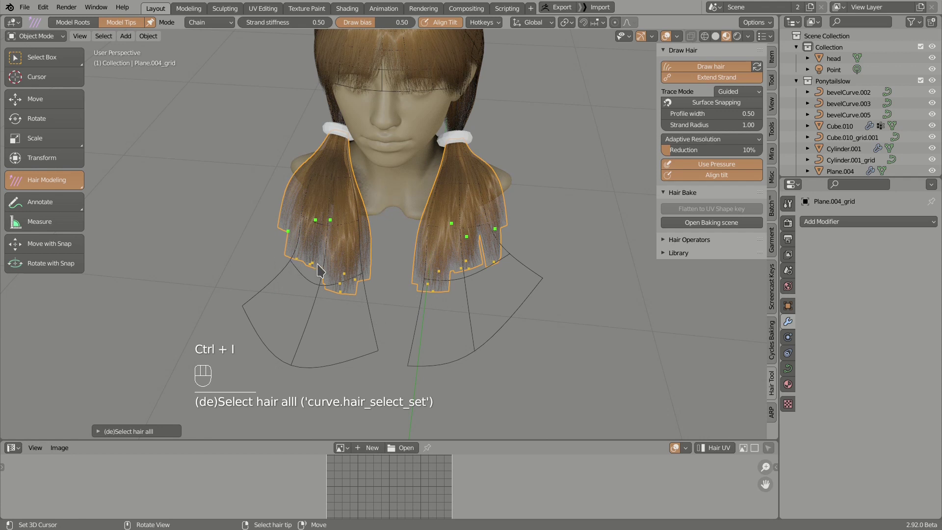
- Deselect all hair tips and select a single lower tip of the ponytail on the model's left side
{"action": "key", "text": "alt"}
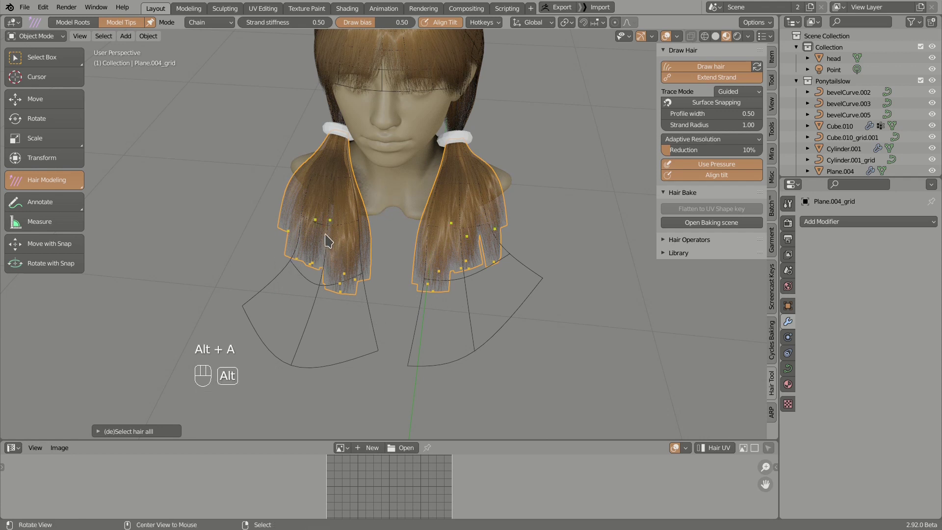
{"action": "right_click", "coordinate": [469, 268]}
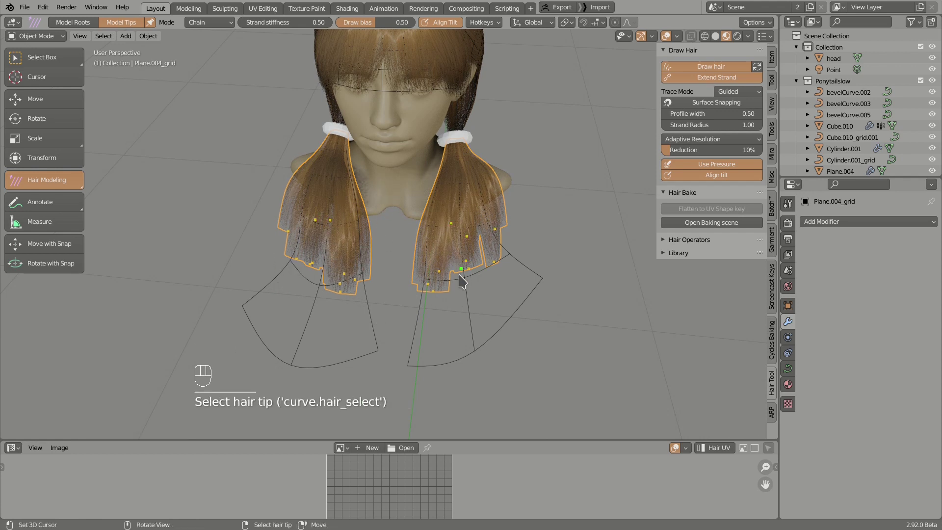
- Try lengthening the two lowest inner strands of the ponytail on the model's right side
{"action": "right_click", "coordinate": [352, 299], "text": "shift"}
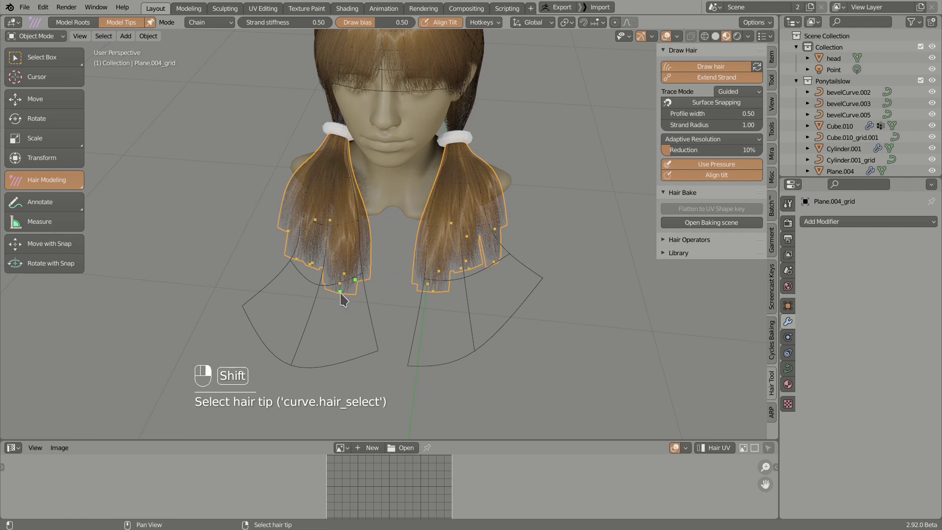
{"action": "key", "text": "e"}
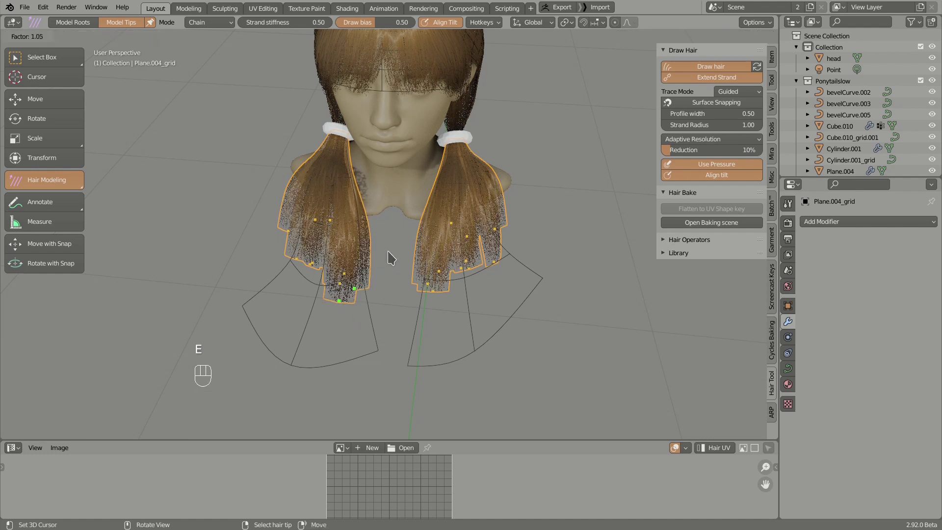
{"action": "left_click", "coordinate": [441, 233]}
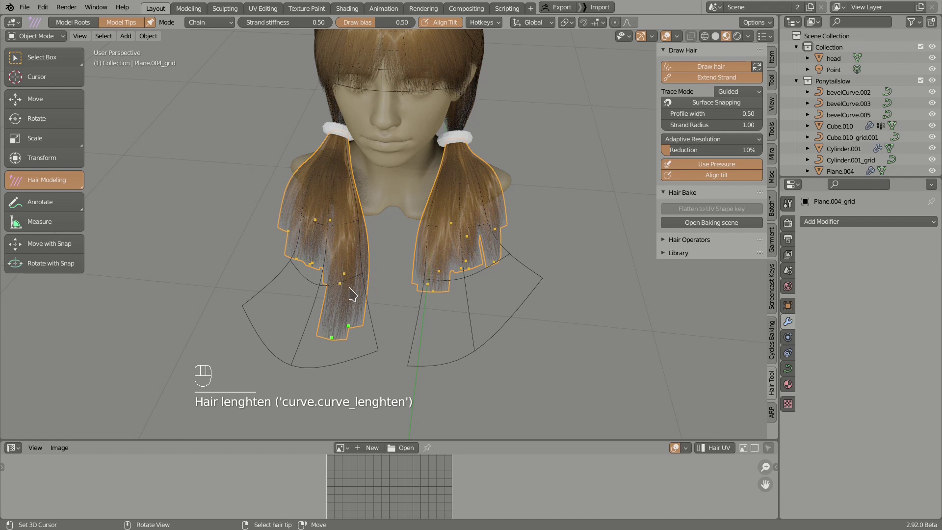
{"action": "key", "text": "ctrl+z"}
- Lengthen the short lower strands near the outer edge of the ponytail on the model's right side slightly
{"action": "right_click", "coordinate": [314, 265], "text": "shift"}
{"action": "key", "text": "e"}
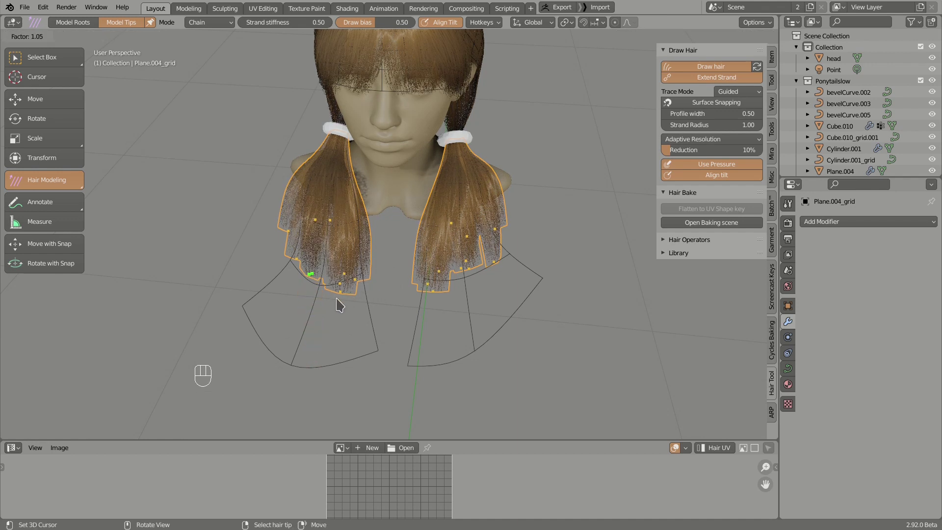
{"action": "left_click", "coordinate": [347, 300]}
- Try lengthening the lowest inner strand of the ponytail on the model's left side
{"action": "right_click", "coordinate": [437, 293]}
{"action": "key", "text": "e"}
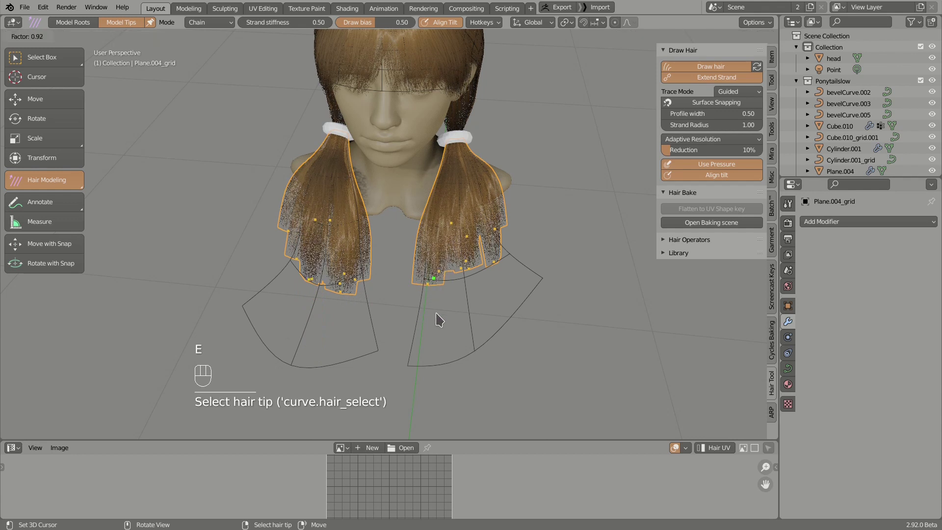
{"action": "left_click", "coordinate": [424, 318]}
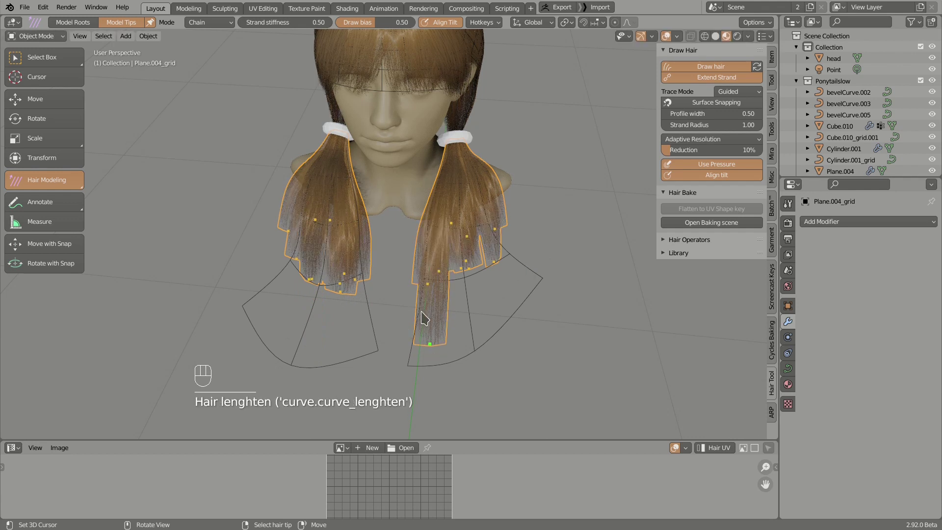
{"action": "key", "text": "ctrl+z"}
- Lengthen one short middle strand and one short outer strand of the ponytail on the model's left side
{"action": "right_click", "coordinate": [452, 264]}
{"action": "key", "text": "e"}
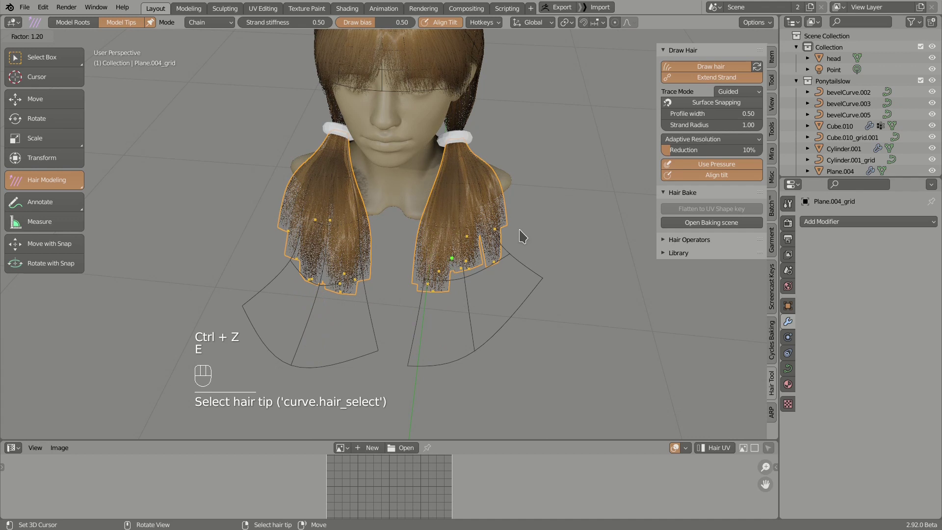
{"action": "left_click", "coordinate": [510, 237]}
{"action": "right_click", "coordinate": [500, 234]}
{"action": "key", "text": "e"}
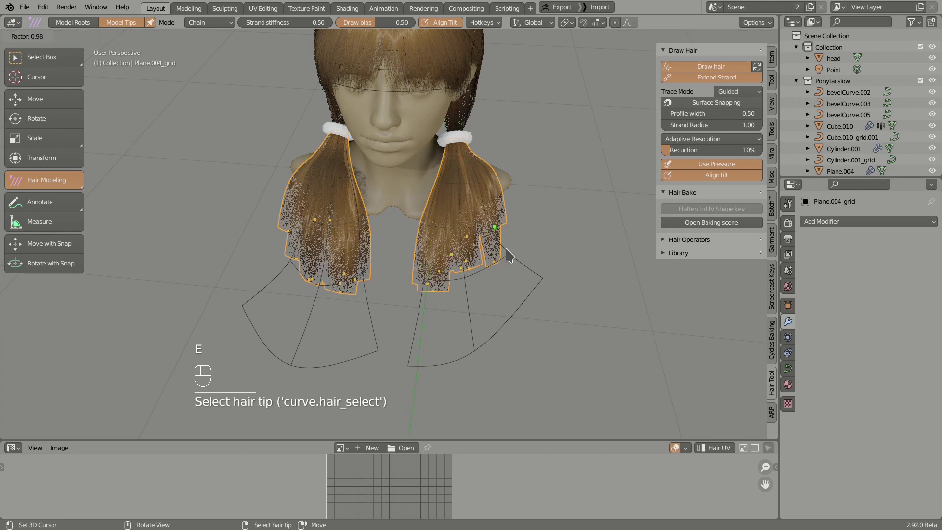
{"action": "left_click", "coordinate": [540, 249]}
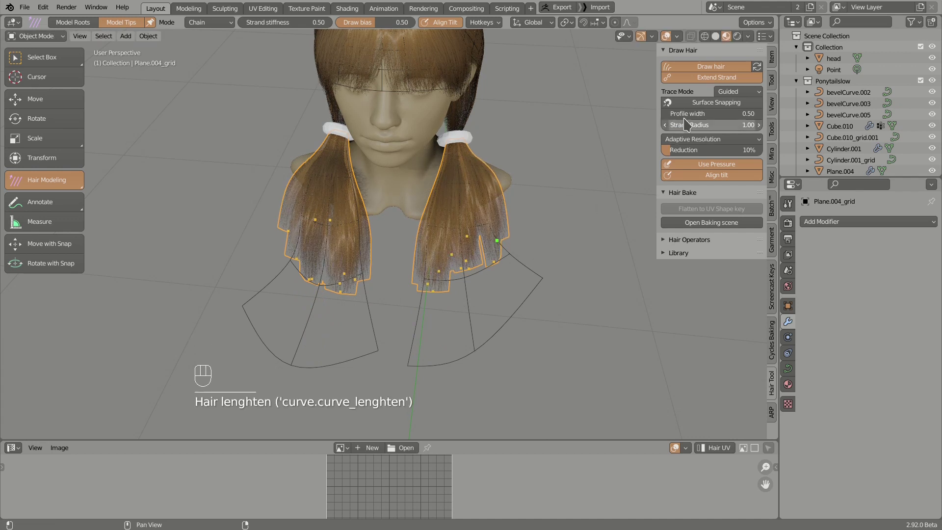
- Box-select all the hair tips of the ponytail on the model's left side
{"action": "right_click", "coordinate": [494, 255]}
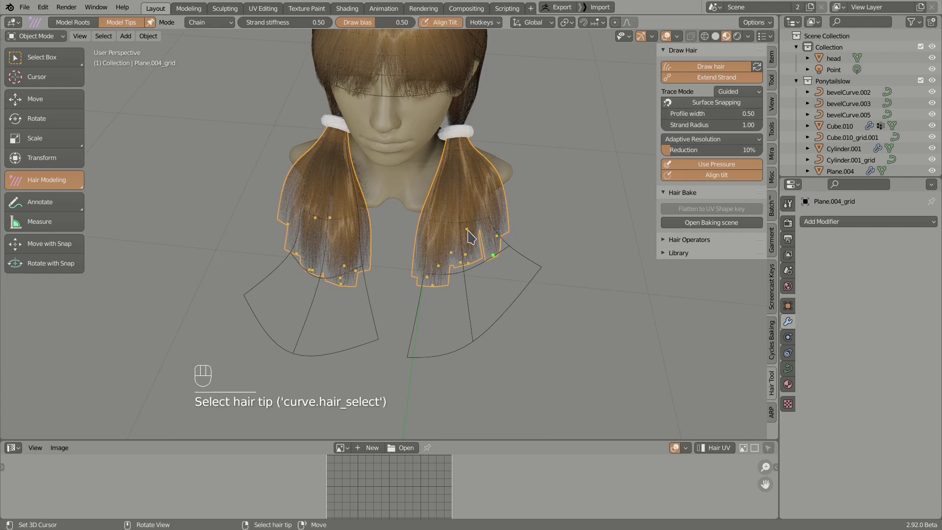
{"action": "key", "text": "b"}
{"action": "left_click_drag", "start_coordinate": [415, 211], "coordinate": [502, 278]}
{"action": "middle_click_drag", "start_coordinate": [500, 286], "coordinate": [494, 276], "text": "shift"}
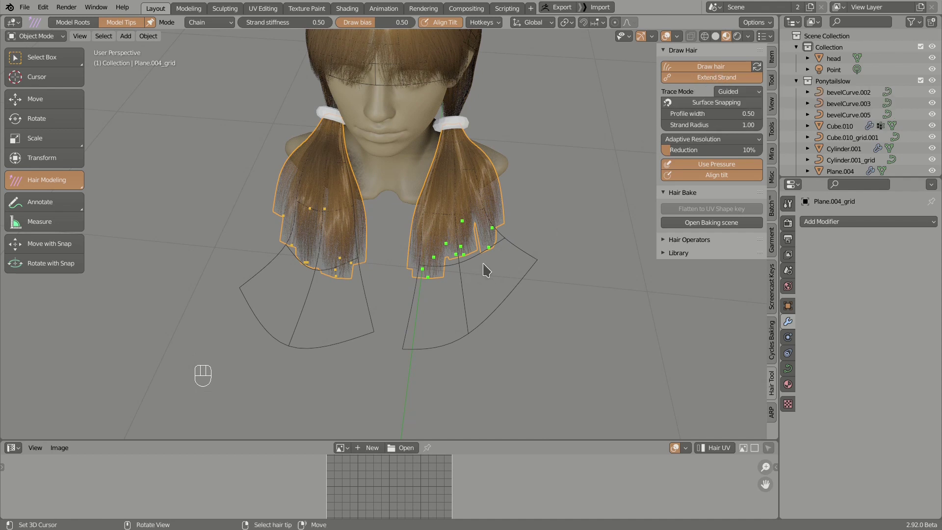
- Try extending the selected strands with freehand strokes in Guided trace mode, undoing each attempt
{"action": "left_click_drag", "start_coordinate": [546, 372], "coordinate": [547, 375]}
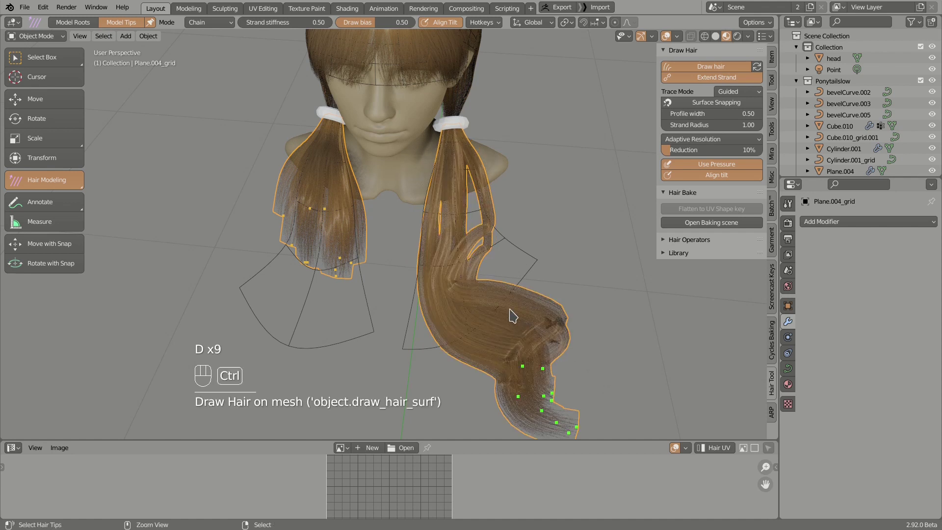
{"action": "key", "text": "ctrl+z"}
{"action": "key", "text": "d"}
{"action": "left_click_drag", "start_coordinate": [469, 271], "coordinate": [463, 414]}
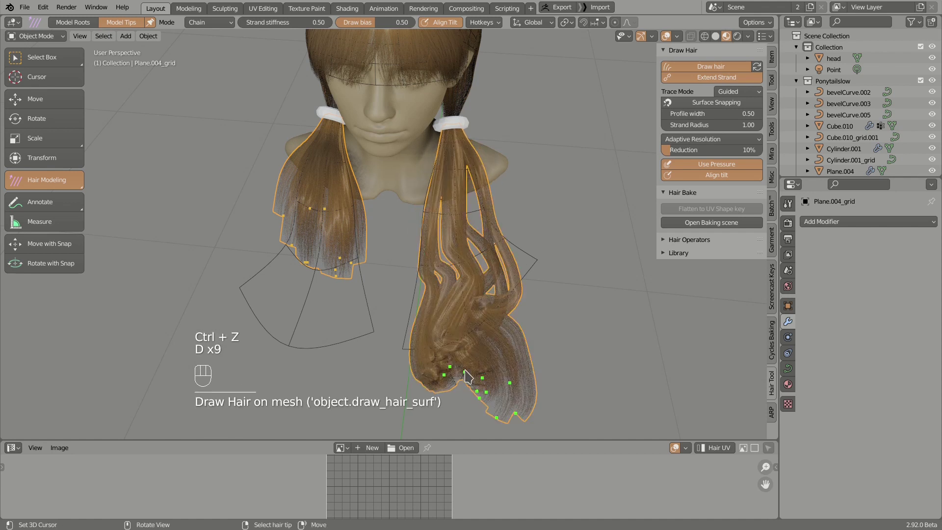
{"action": "key", "text": "ctrl+z"}
- Set the trace mode to Simple and try extending the selected strands with a wavy downward stroke
{"action": "left_click", "coordinate": [721, 93]}
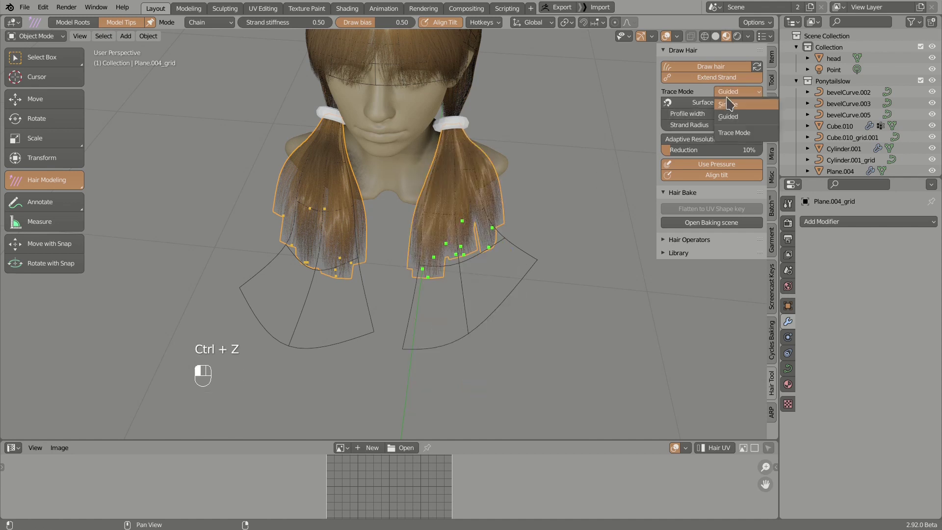
{"action": "left_click", "coordinate": [728, 104]}
{"action": "key", "text": "d"}
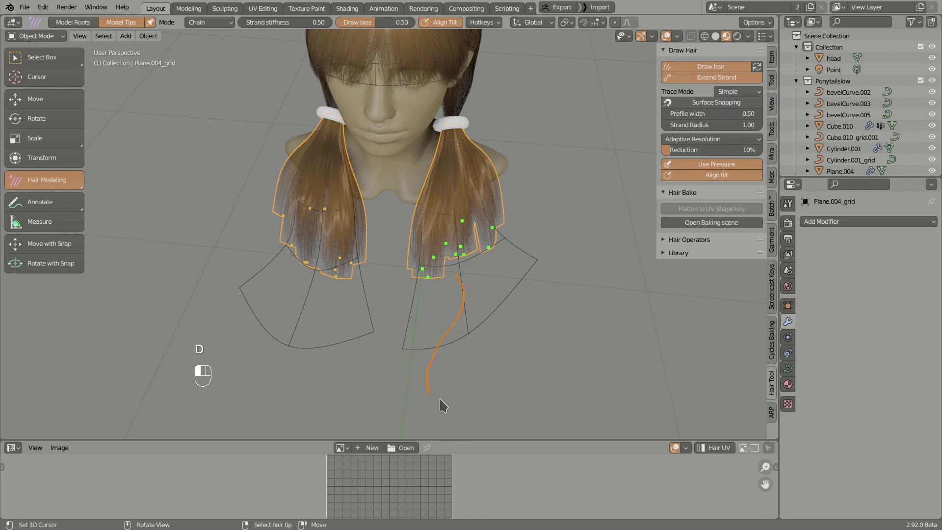
{"action": "left_click_drag", "start_coordinate": [443, 406], "coordinate": [447, 402]}
{"action": "key", "text": "ctrl+z"}
- Add the tips of the ponytail on the model's right side to the selection and try extending both ponytails with a wavy stroke
{"action": "key", "text": "b"}
{"action": "left_click_drag", "start_coordinate": [251, 185], "coordinate": [410, 300]}
{"action": "key", "text": "d"}
{"action": "left_click_drag", "start_coordinate": [361, 414], "coordinate": [403, 396]}
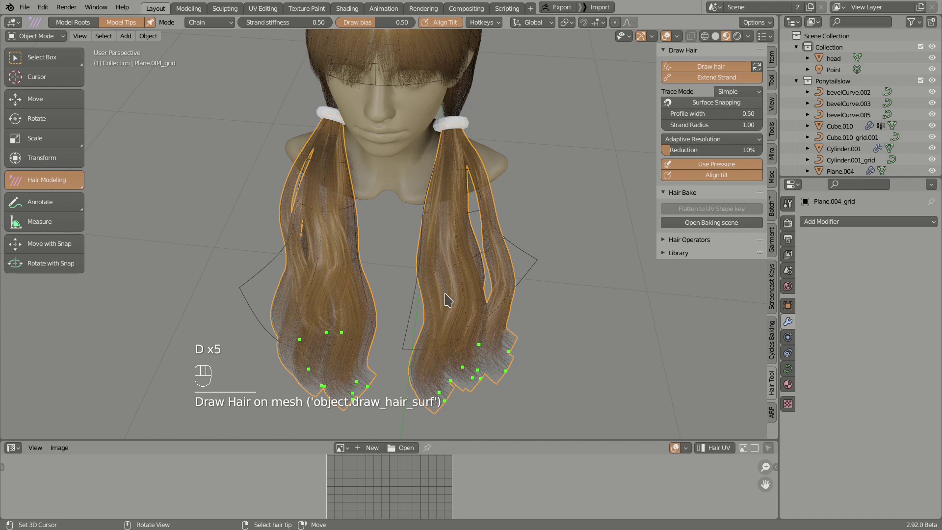
{"action": "middle_click_drag", "start_coordinate": [448, 300], "coordinate": [438, 279]}
{"action": "key", "text": "ctrl+z"}
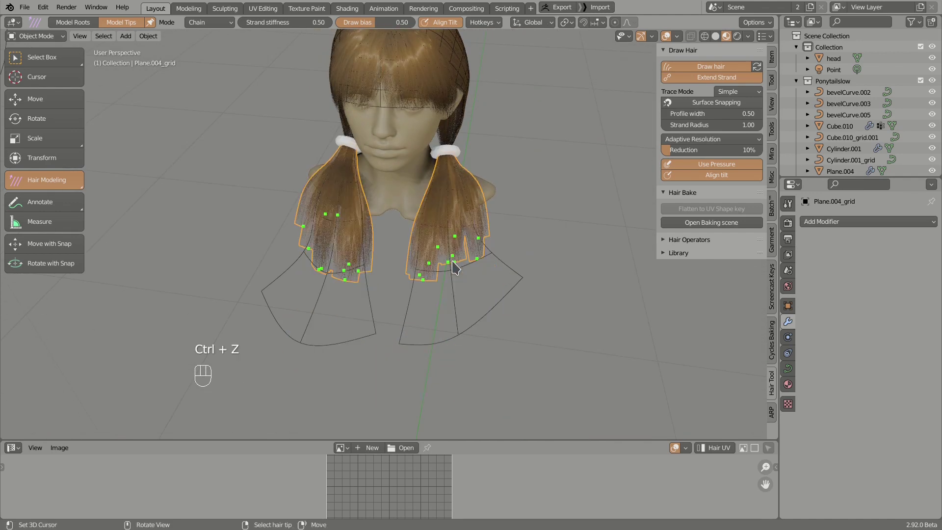
- Enable Surface Snapping for hair drawing and select only the outer lower tips of the ponytail on the model's left side
{"action": "scroll", "coordinate": [462, 270], "scroll_direction": "up", "scroll_amount": 1}
{"action": "left_click", "coordinate": [726, 104]}
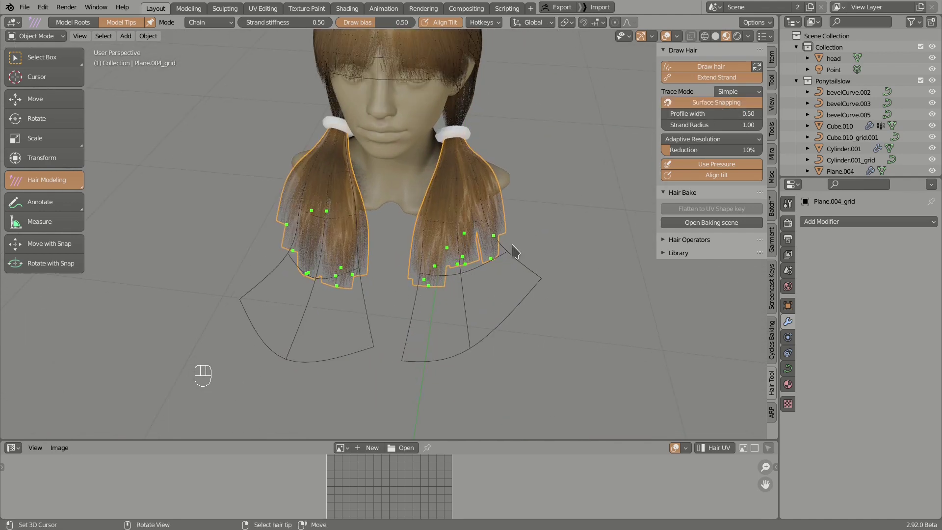
{"action": "key", "text": "alt+a"}
{"action": "key", "text": "b"}
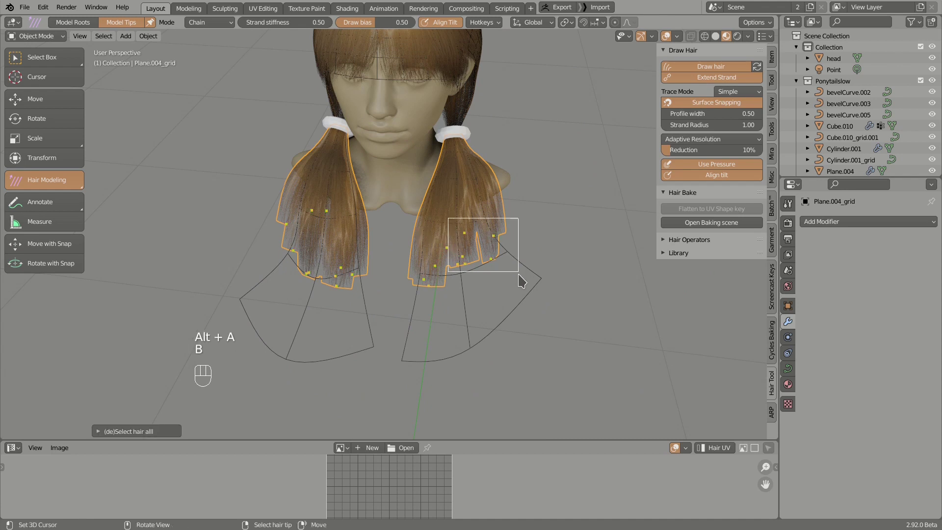
{"action": "left_click_drag", "start_coordinate": [519, 273], "coordinate": [518, 273]}
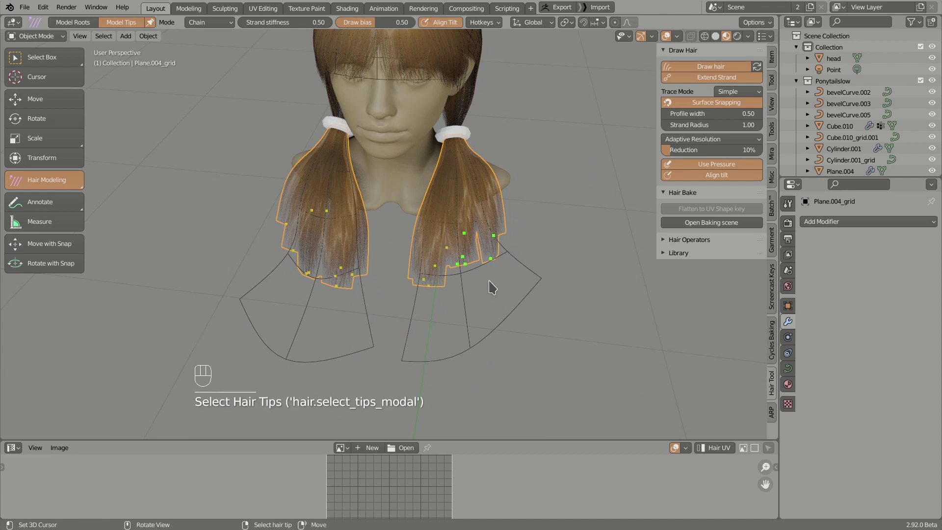
- Try extending the selected outer strands with freehand strokes while Surface Snapping is on, undoing each attempt
{"action": "left_click_drag", "start_coordinate": [456, 328], "coordinate": [455, 330]}
{"action": "mouse_move", "coordinate": [455, 330]}
{"action": "middle_mouse_down"}
{"action": "mouse_move", "coordinate": [369, 247]}
{"action": "mouse_move", "coordinate": [476, 304]}
{"action": "middle_mouse_up"}
{"action": "key", "text": "ctrl+z"}
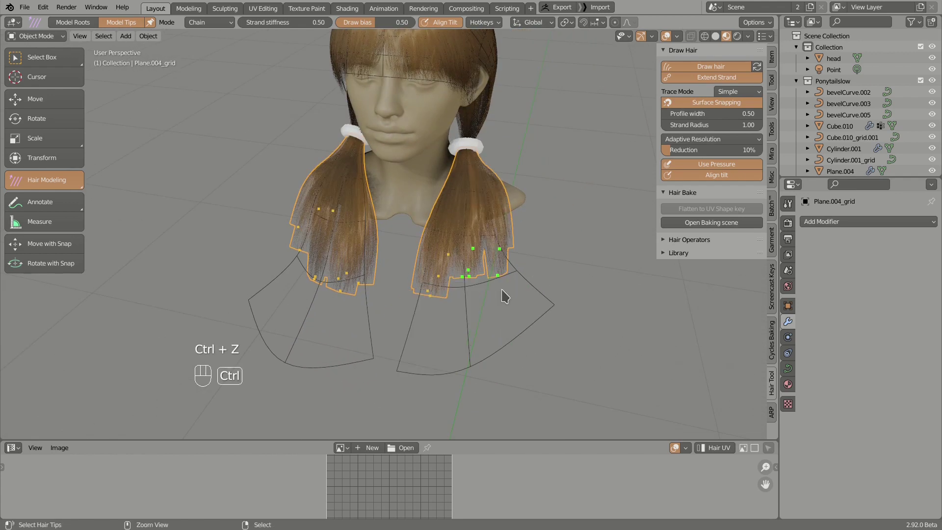
{"action": "key", "text": "d"}
{"action": "left_click_drag", "start_coordinate": [552, 395], "coordinate": [565, 369]}
{"action": "key", "text": "ctrl+z"}
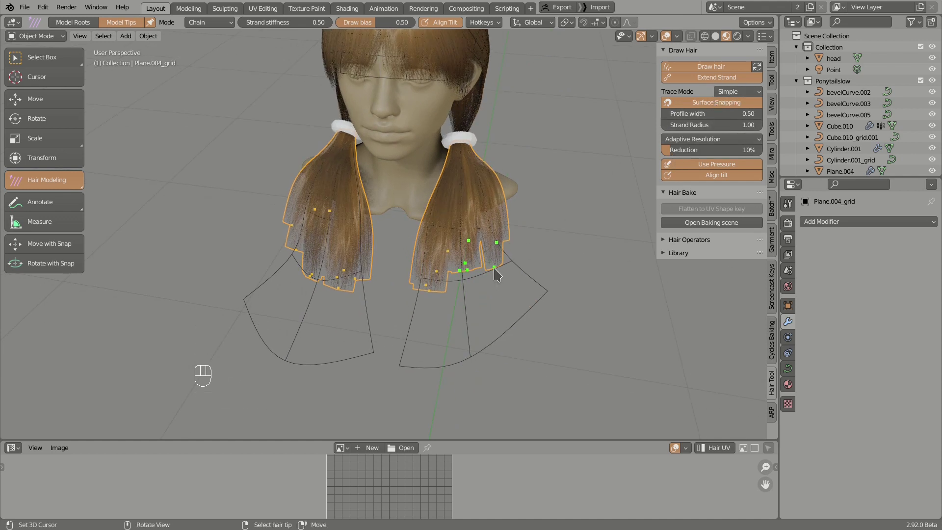
- Try extending two lower strands of the ponytail on the model's left side with looping strokes, turning Surface Snapping off
{"action": "left_click", "coordinate": [494, 269]}
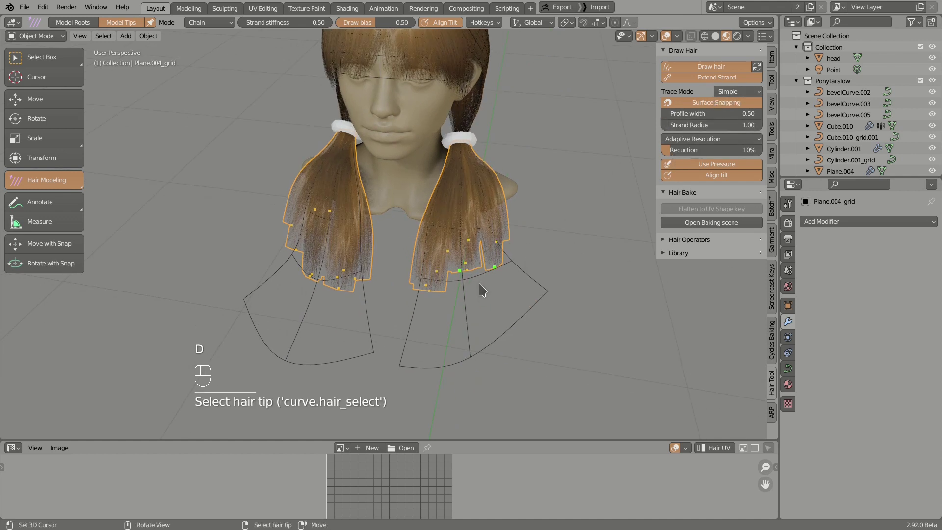
{"action": "left_click_drag", "start_coordinate": [483, 298], "coordinate": [566, 261]}
{"action": "key", "text": "ctrl+z"}
{"action": "key", "text": "d"}
{"action": "left_click_drag", "start_coordinate": [548, 295], "coordinate": [505, 282]}
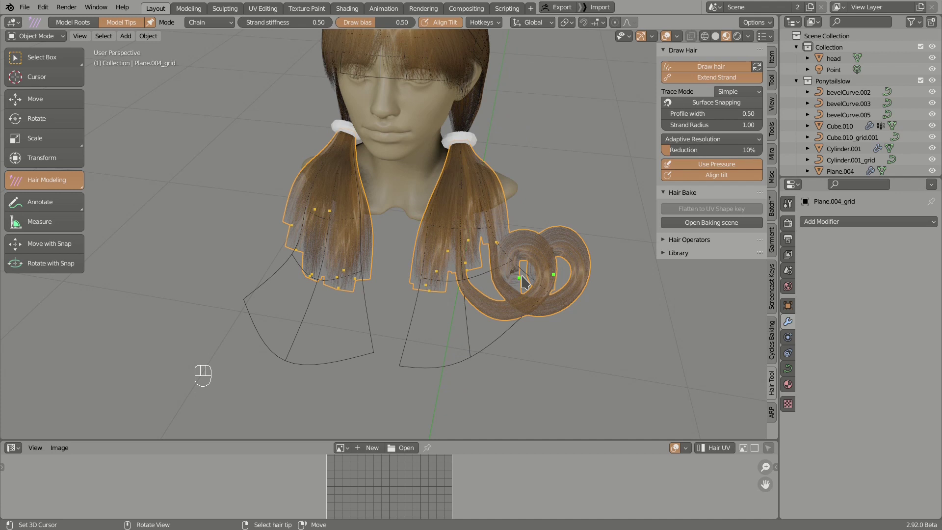
{"action": "key", "text": "ctrl"}
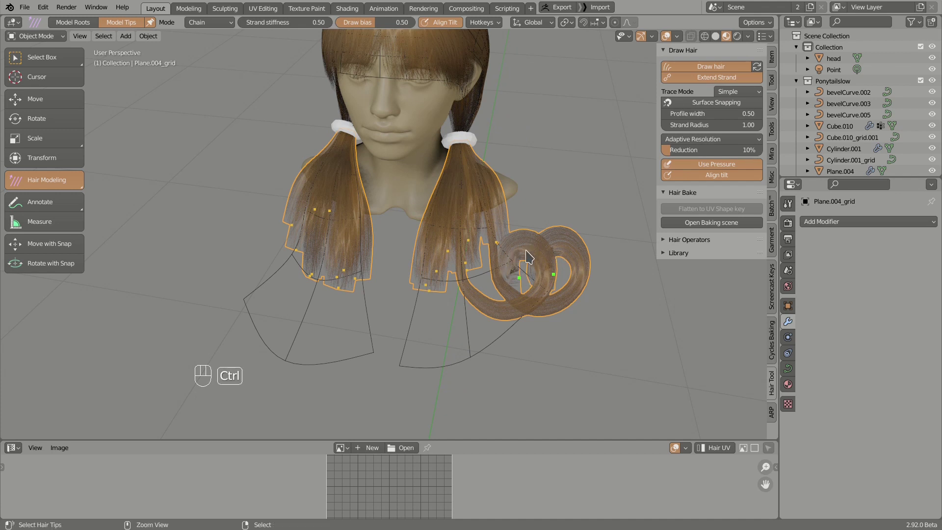
{"action": "key", "text": "ctrl+z"}
- Set the trace mode to Guided and try extending the two selected strands with curved and wavy strokes
{"action": "left_click", "coordinate": [745, 93]}
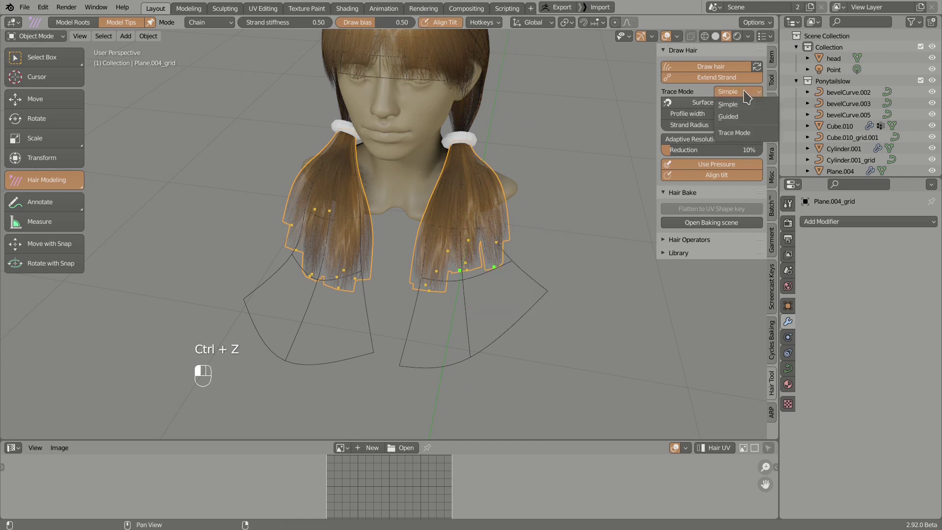
{"action": "left_click", "coordinate": [728, 117]}
{"action": "left_click_drag", "start_coordinate": [563, 269], "coordinate": [560, 283]}
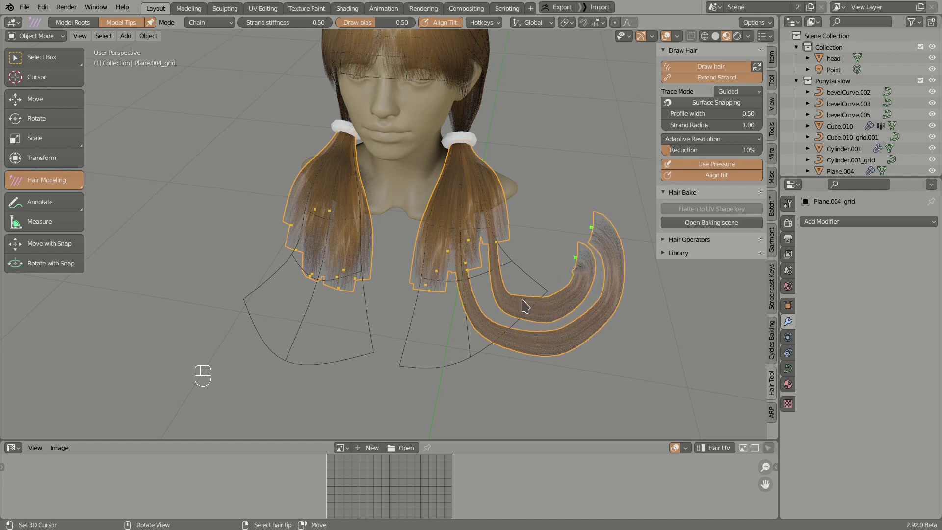
{"action": "key", "text": "ctrl+z"}
{"action": "key", "text": "d"}
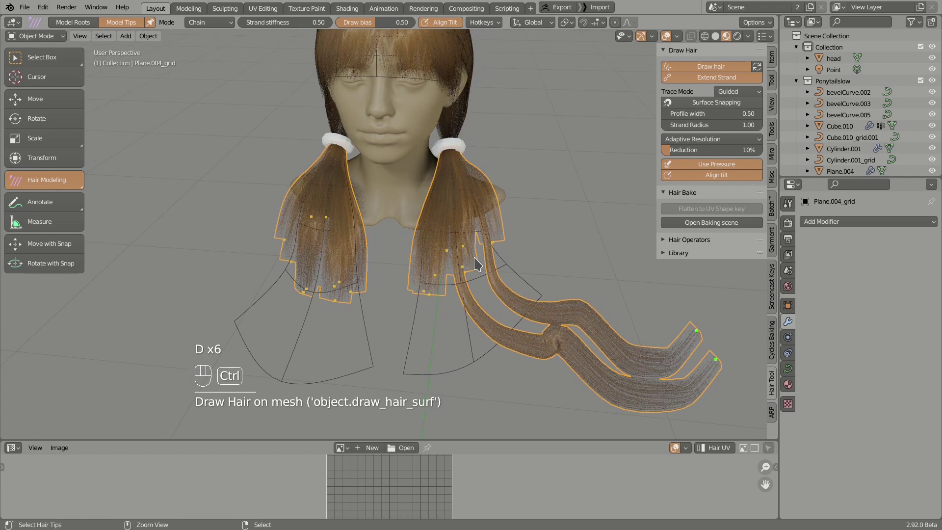
{"action": "key", "text": "ctrl+z"}
- Keep Adaptive Resolution and try extending a single outer strand of the ponytail on the model's left side with a looping stroke
{"action": "scroll", "coordinate": [481, 255], "scroll_direction": "up", "scroll_amount": 2}
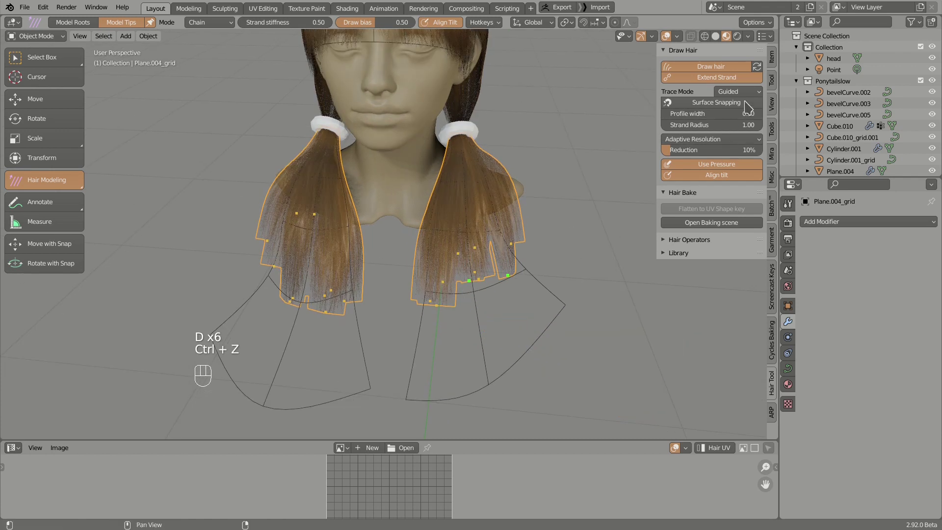
{"action": "left_click", "coordinate": [690, 141]}
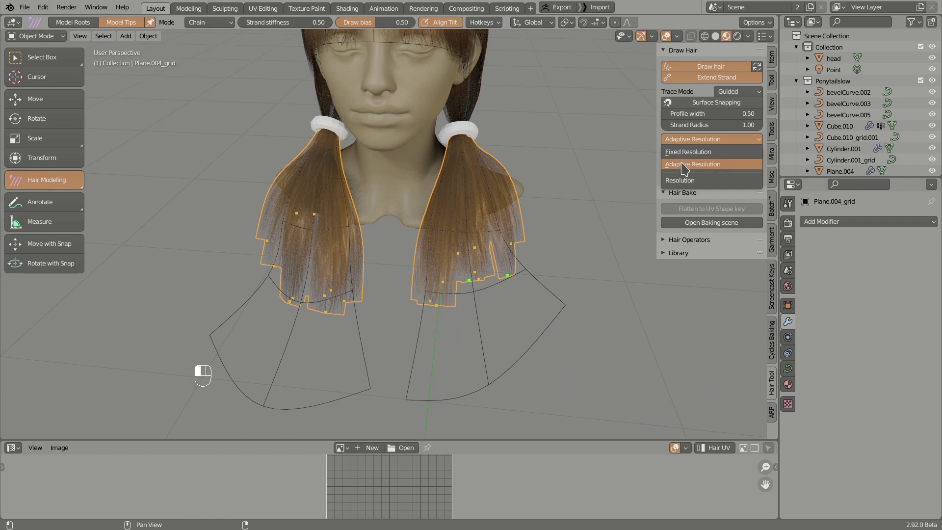
{"action": "left_click", "coordinate": [672, 164]}
{"action": "left_click", "coordinate": [507, 277]}
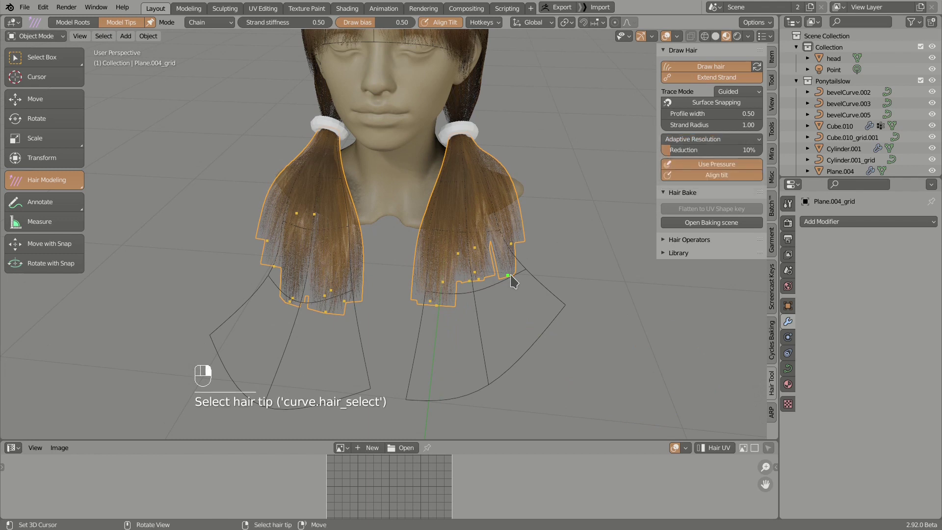
{"action": "left_click_drag", "start_coordinate": [543, 331], "coordinate": [553, 277]}
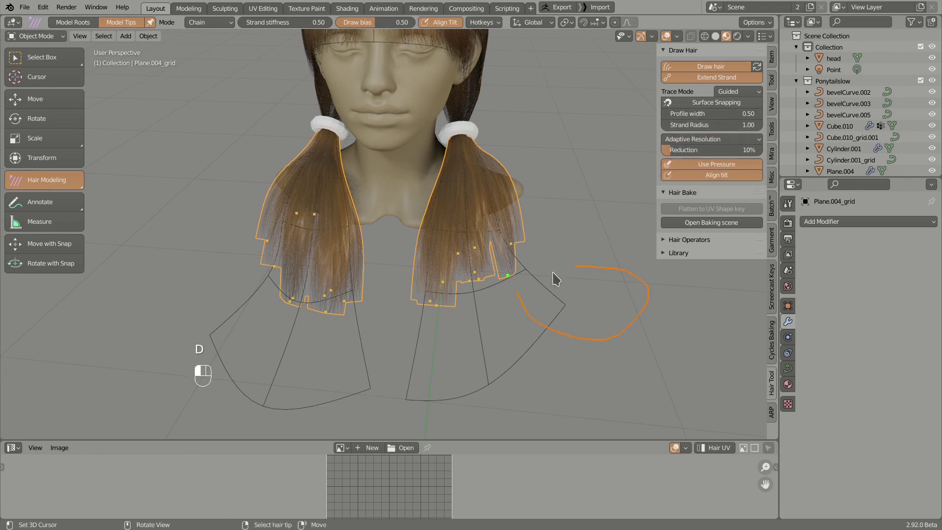
{"action": "left_click_drag", "start_coordinate": [690, 363], "coordinate": [693, 362]}
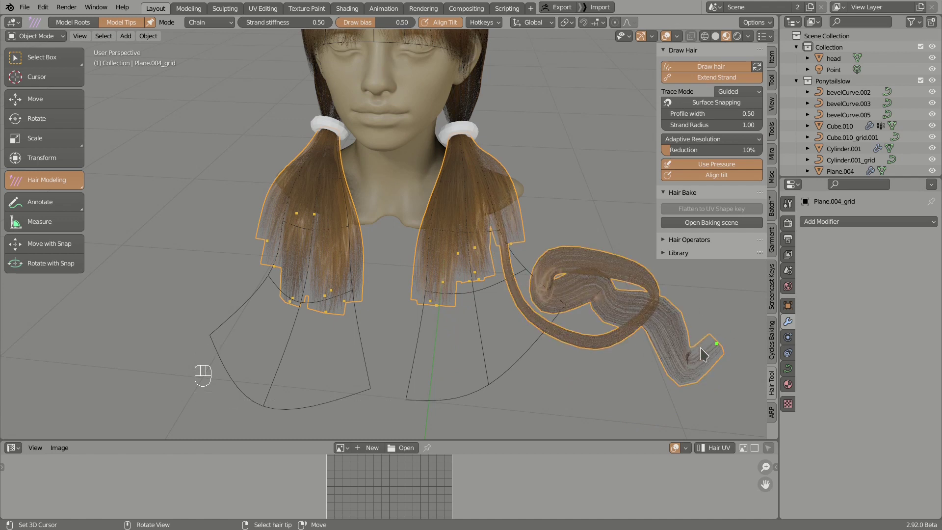
{"action": "key", "text": "ctrl+z"}
- Extend the lower strands of the ponytail on the model's left side with a wavy downward stroke, then deselect all tips
{"action": "mouse_move", "coordinate": [547, 273]}
{"action": "middle_mouse_down"}
{"action": "mouse_move", "coordinate": [526, 284]}
{"action": "mouse_move", "coordinate": [458, 268]}
{"action": "middle_mouse_up"}
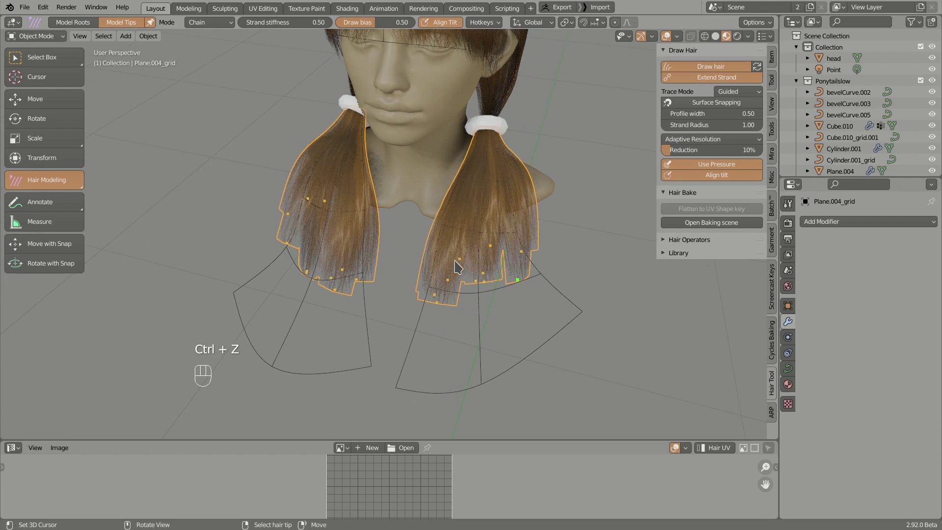
{"action": "key", "text": "b"}
{"action": "left_click_drag", "start_coordinate": [431, 253], "coordinate": [532, 325]}
{"action": "middle_click_drag", "start_coordinate": [532, 326], "coordinate": [483, 325]}
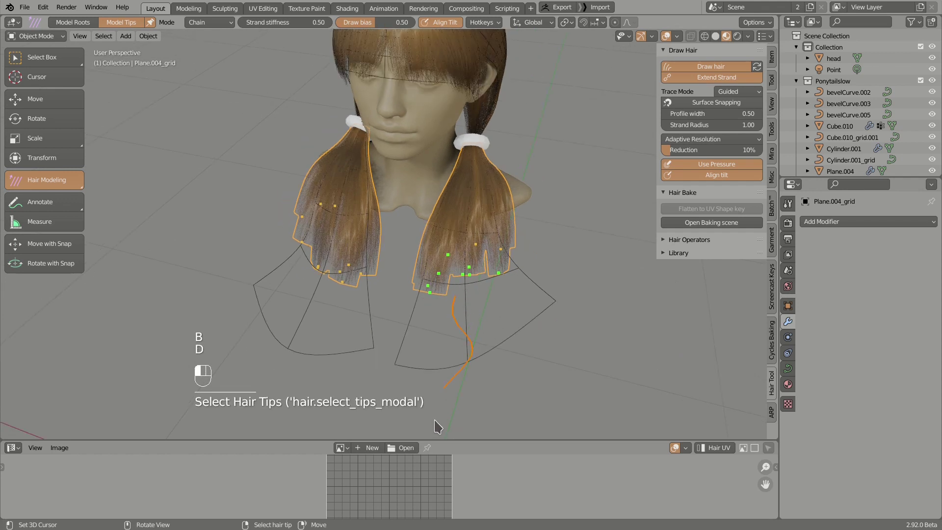
{"action": "left_click_drag", "start_coordinate": [435, 420], "coordinate": [432, 423]}
{"action": "middle_click_drag", "start_coordinate": [421, 336], "coordinate": [456, 335]}
{"action": "key", "text": "ctrl+z"}
{"action": "key", "text": "d"}
{"action": "left_click_drag", "start_coordinate": [447, 289], "coordinate": [483, 339]}
{"action": "middle_click_drag", "start_coordinate": [390, 311], "coordinate": [334, 287]}
{"action": "key", "text": "alt+a"}
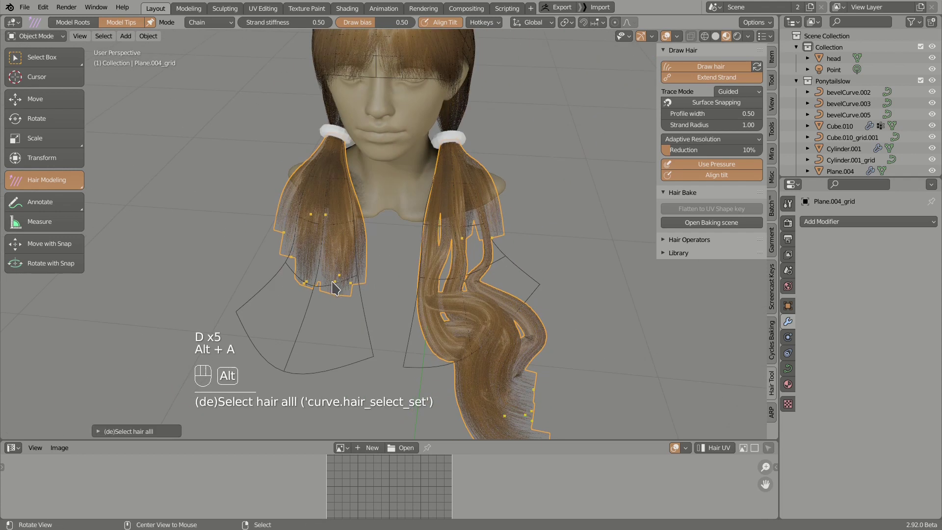
- Extend the lower inner strands of the ponytail on the model's right side with a wavy downward stroke and clear the selection
{"action": "scroll", "coordinate": [333, 283], "scroll_direction": "down", "scroll_amount": 2}
{"action": "key", "text": "b"}
{"action": "mouse_move", "coordinate": [313, 255]}
{"action": "left_mouse_down"}
{"action": "mouse_move", "coordinate": [371, 283]}
{"action": "mouse_move", "coordinate": [363, 358]}
{"action": "mouse_move", "coordinate": [406, 379]}
{"action": "left_mouse_up"}
{"action": "key", "text": "d"}
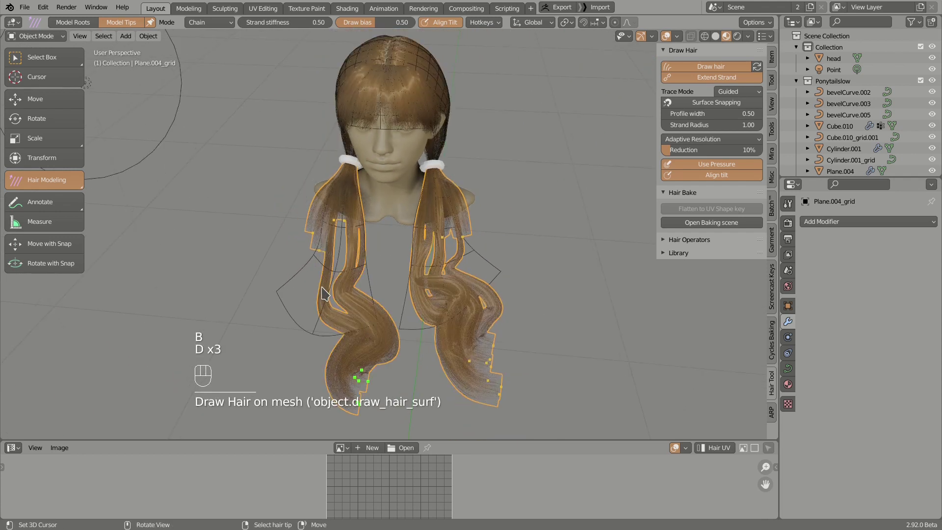
{"action": "middle_click_drag", "start_coordinate": [324, 293], "coordinate": [314, 280]}
{"action": "key", "text": "alt+a"}
- Extend the remaining outer strands of the ponytail on the model's right side with an outward-curving stroke and deselect all tips
{"action": "key", "text": "b"}
{"action": "mouse_move", "coordinate": [278, 213]}
{"action": "left_mouse_down"}
{"action": "mouse_move", "coordinate": [349, 261]}
{"action": "mouse_move", "coordinate": [326, 284]}
{"action": "left_mouse_up"}
{"action": "key", "text": "d"}
{"action": "left_click_drag", "start_coordinate": [279, 390], "coordinate": [278, 383]}
{"action": "middle_click_drag", "start_coordinate": [390, 298], "coordinate": [350, 281]}
{"action": "key", "text": "alt+a"}
{"action": "middle_click_drag", "start_coordinate": [471, 276], "coordinate": [452, 273]}
{"action": "scroll", "coordinate": [453, 274], "scroll_direction": "up", "scroll_amount": 1}
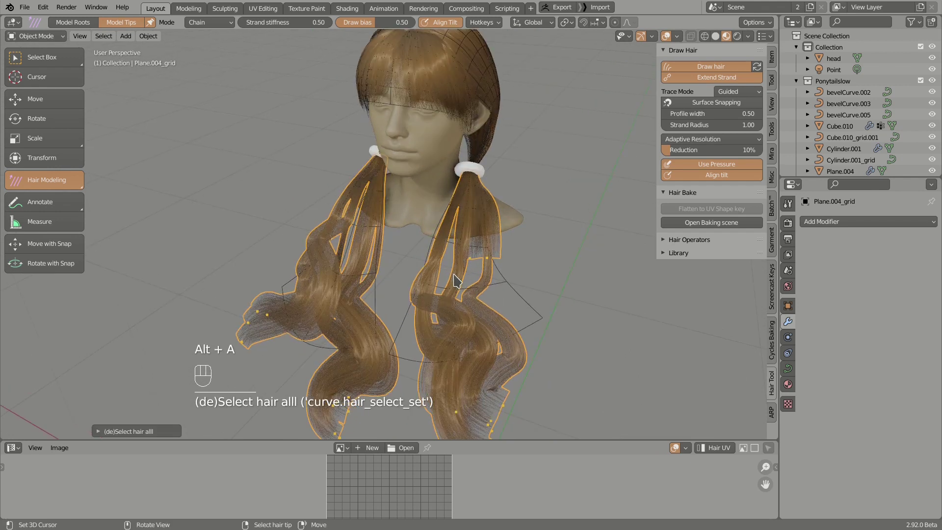